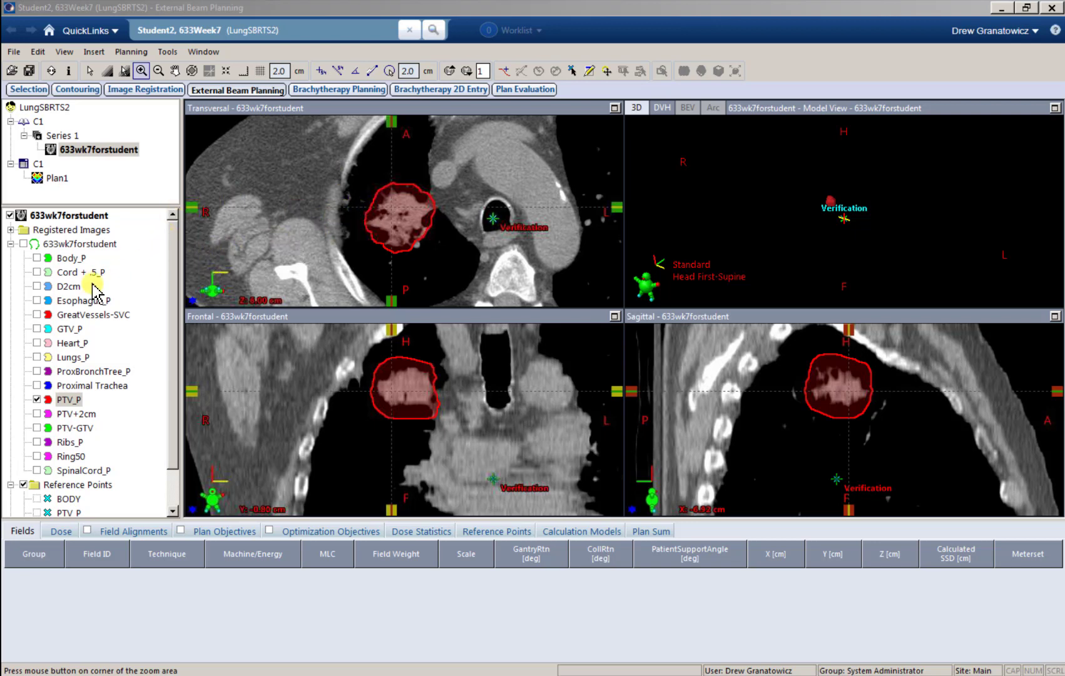
Compare the D2cm and Ring50 structures around PTV_P on the CT views.
{"action": "left_click", "coordinate": [63, 288]}
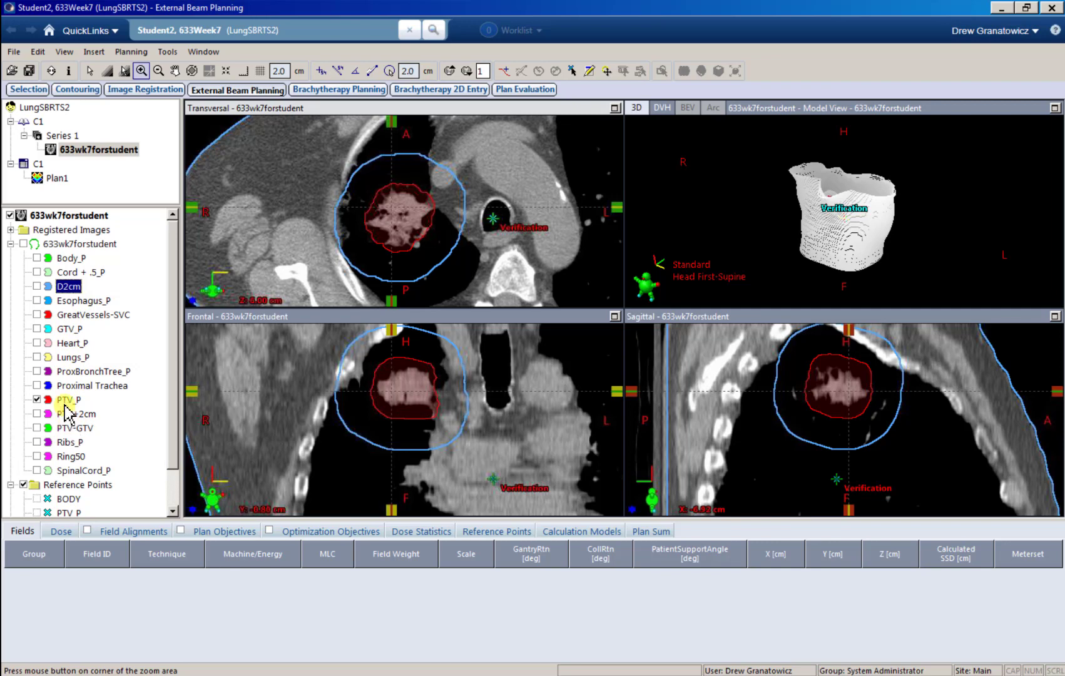
{"action": "left_click", "coordinate": [70, 457]}
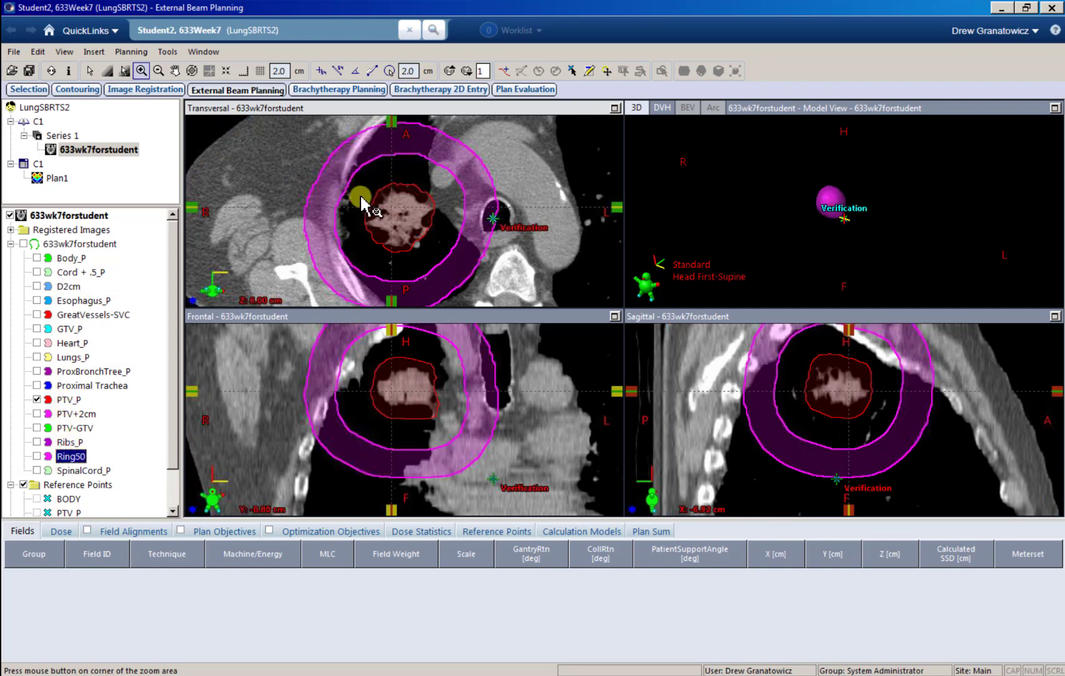
{"action": "left_click", "coordinate": [67, 288]}
{"action": "left_click", "coordinate": [70, 458]}
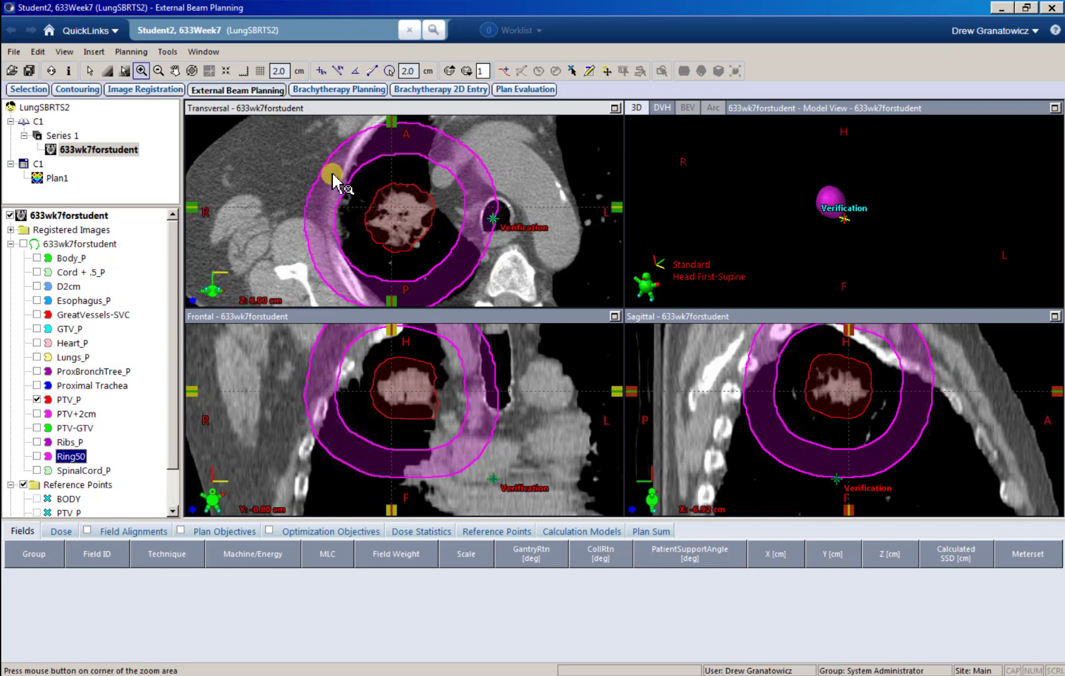
{"action": "left_click", "coordinate": [67, 286]}
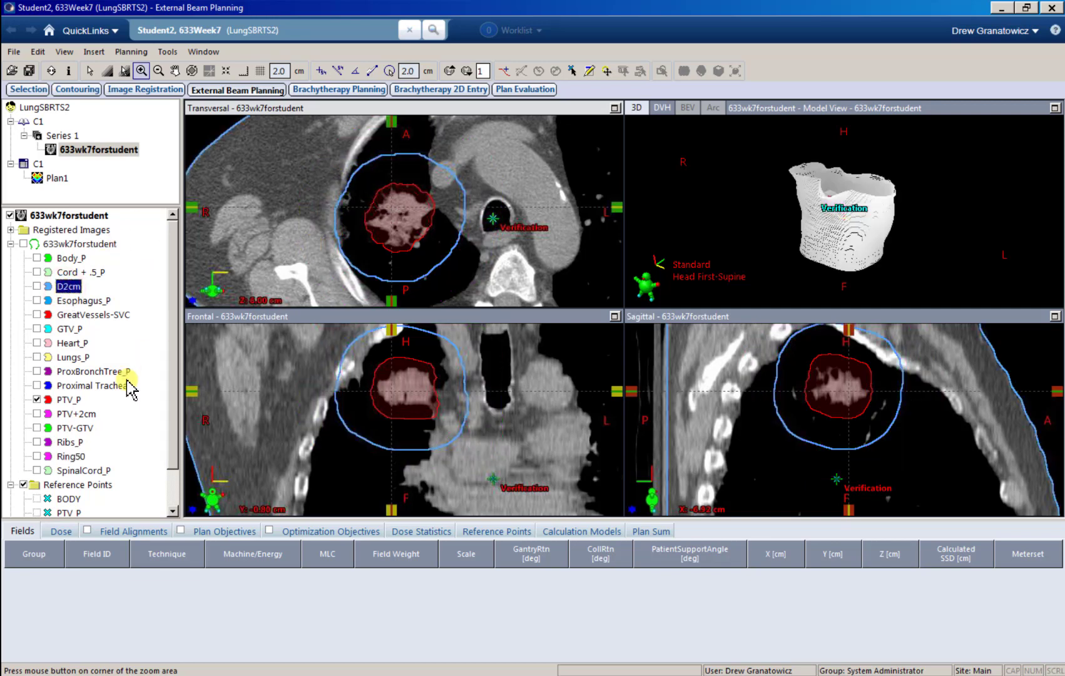
{"action": "left_click", "coordinate": [66, 457]}
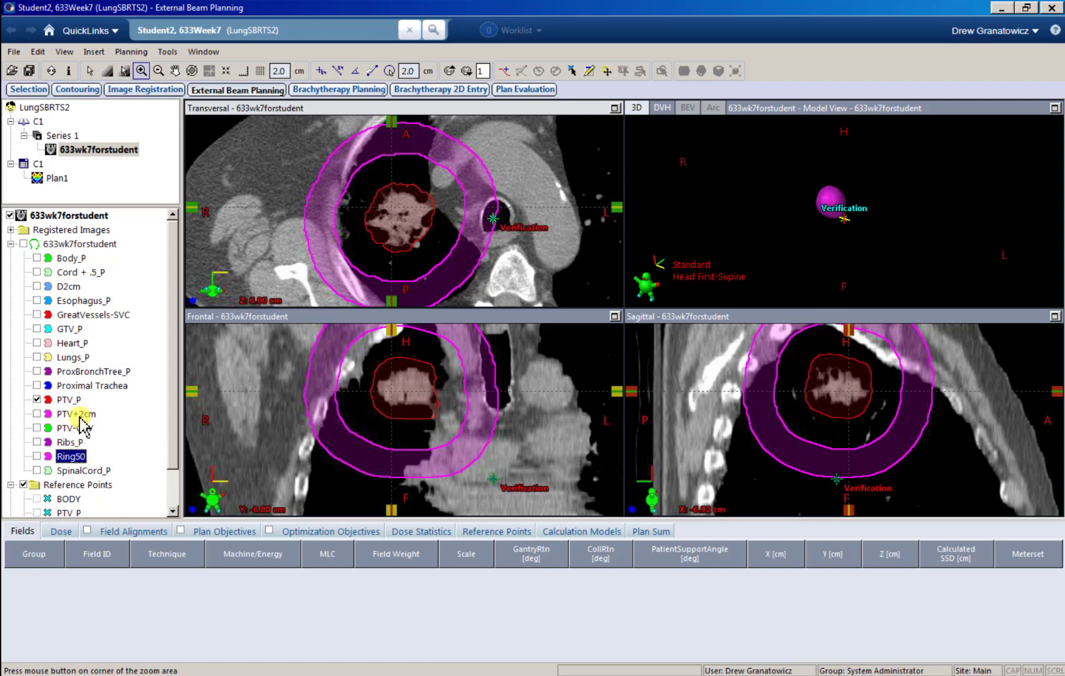
Examine the PTV-GTV structure around the tumour on the CT views.
{"action": "left_click", "coordinate": [73, 429]}
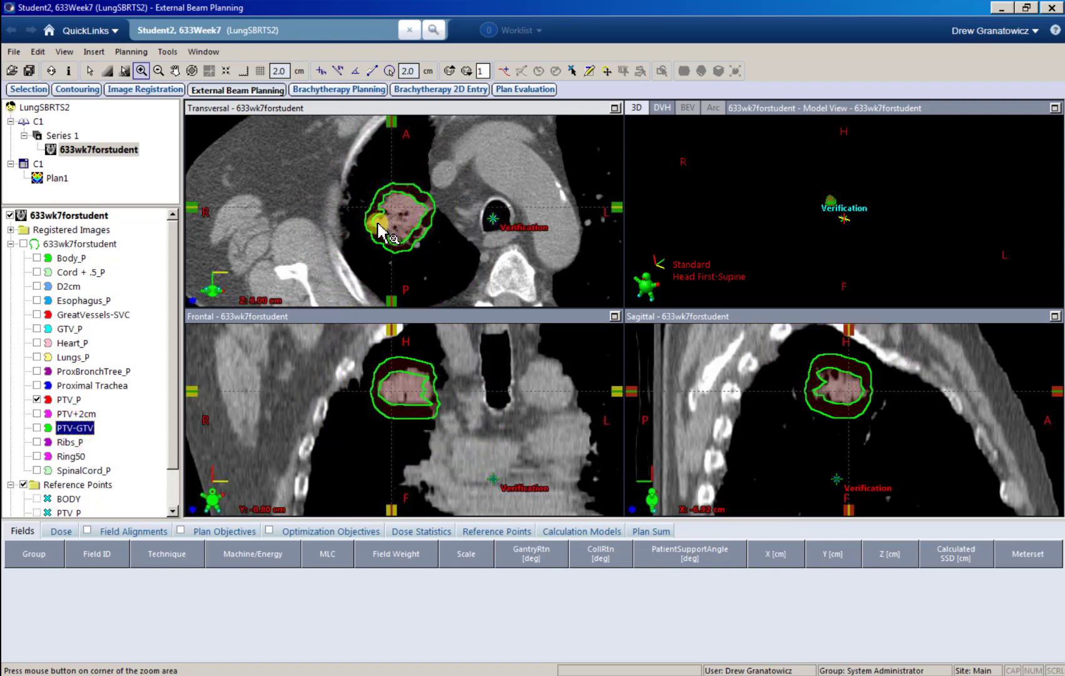
{"action": "left_click", "coordinate": [74, 429]}
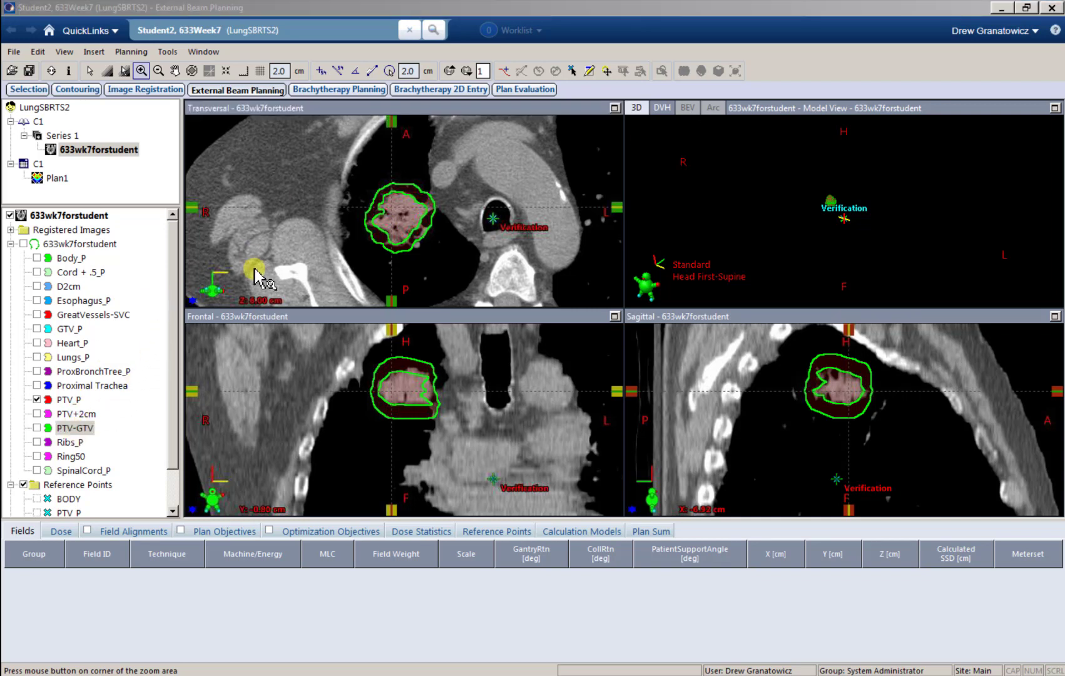
{"action": "left_click", "coordinate": [386, 234]}
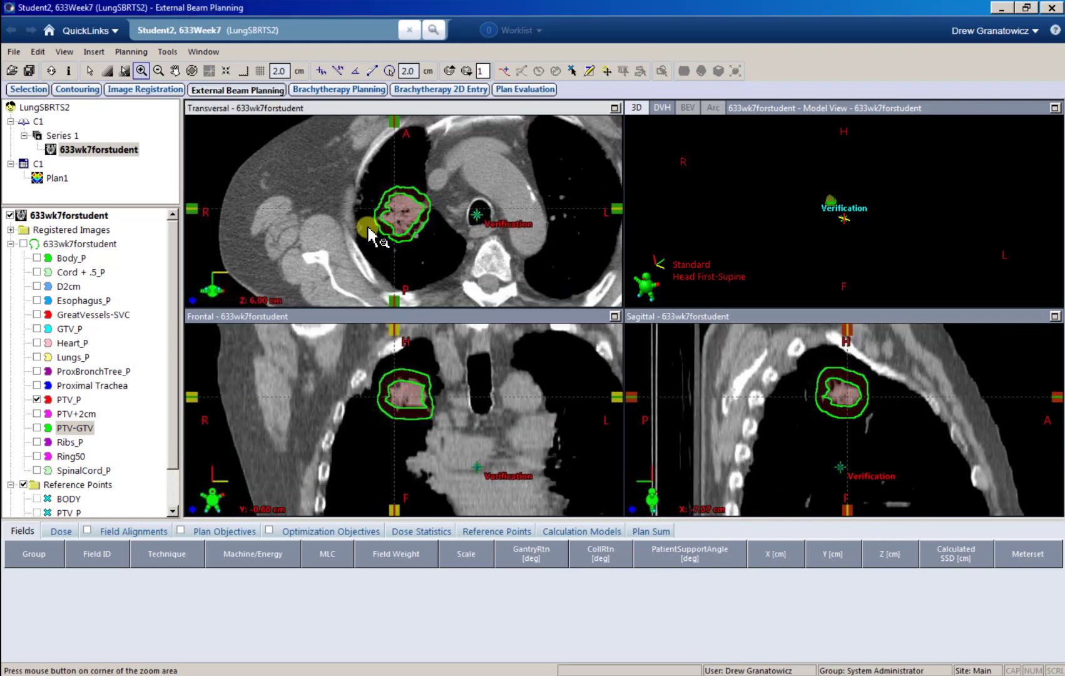
Create a new plan in course C1 with PTV_P as target and primary reference point, on the TrueBeamGVSU treatment machine.
{"action": "left_click", "coordinate": [93, 52]}
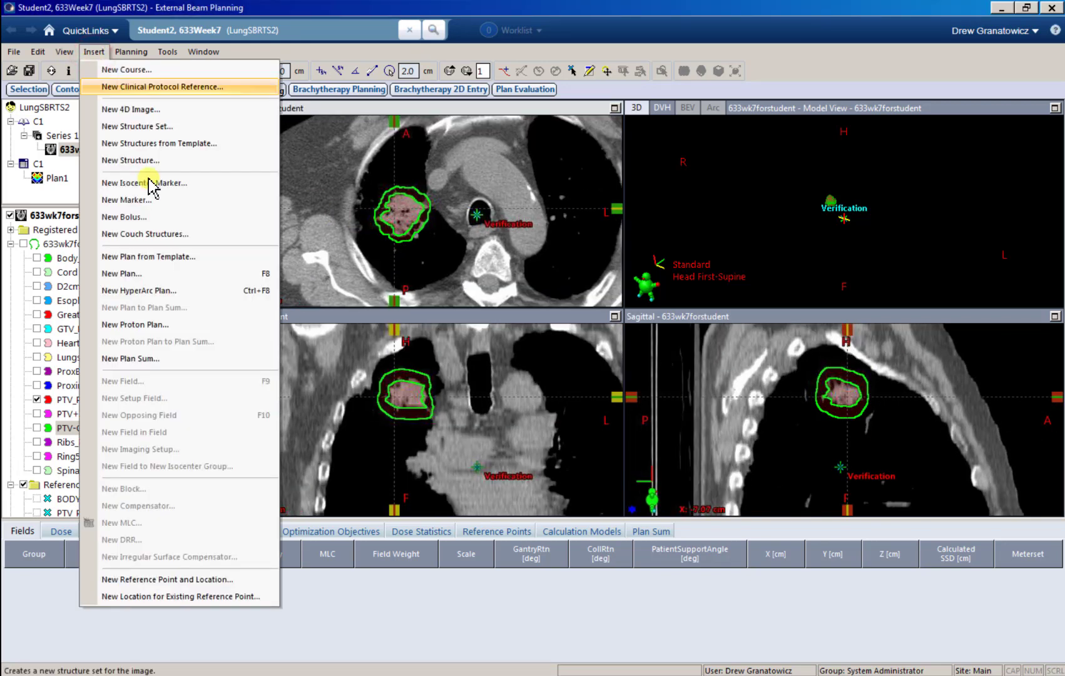
{"action": "left_click", "coordinate": [172, 272]}
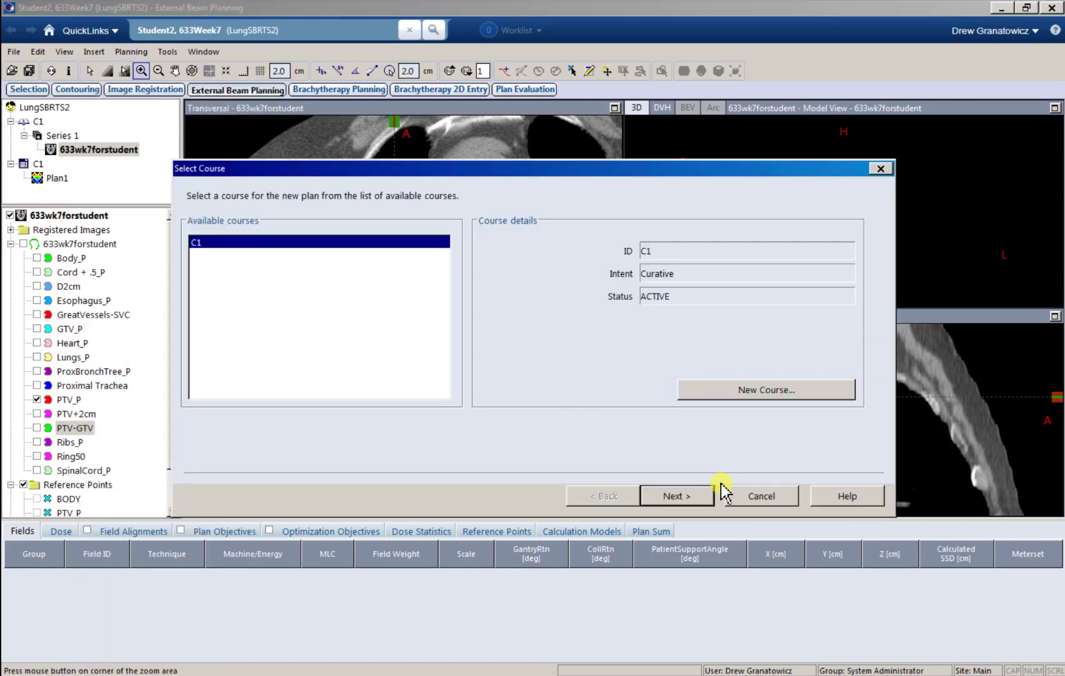
{"action": "left_click", "coordinate": [651, 499]}
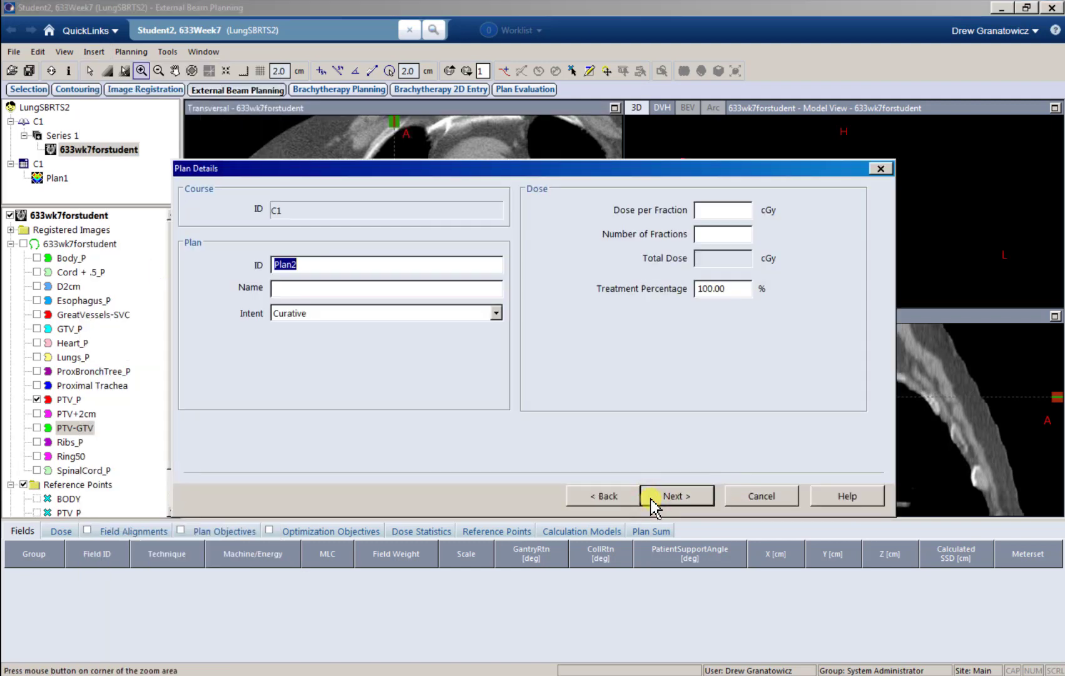
{"action": "left_click", "coordinate": [651, 499]}
{"action": "left_click", "coordinate": [651, 499]}
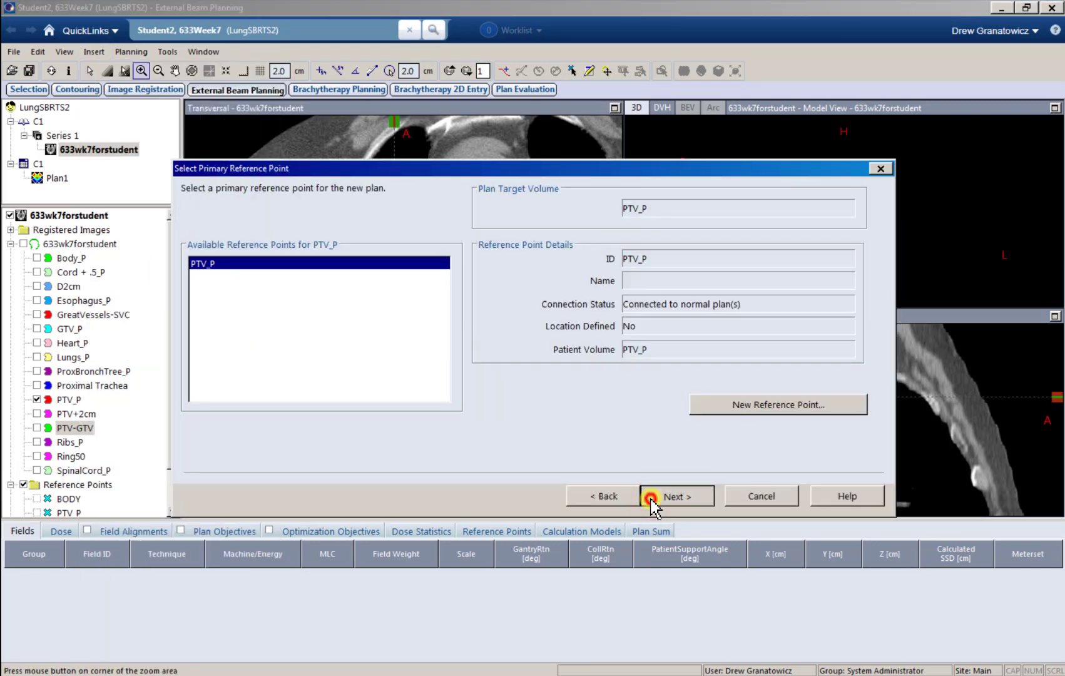
{"action": "left_click", "coordinate": [651, 499]}
{"action": "left_click", "coordinate": [263, 256]}
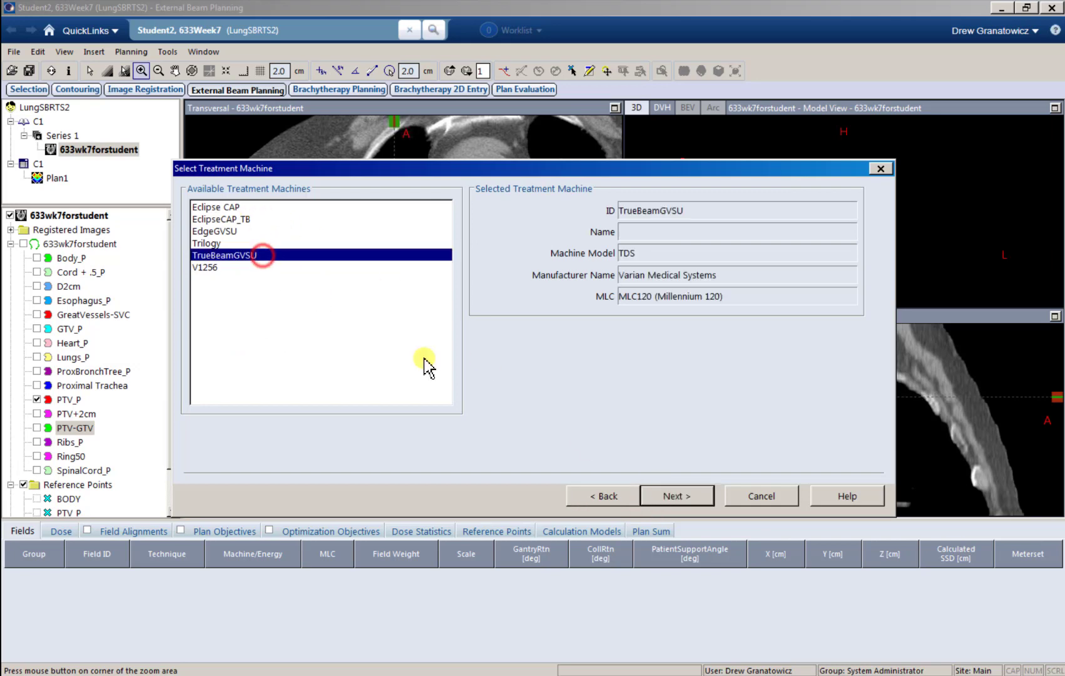
{"action": "left_click", "coordinate": [682, 497]}
{"action": "left_click", "coordinate": [674, 495]}
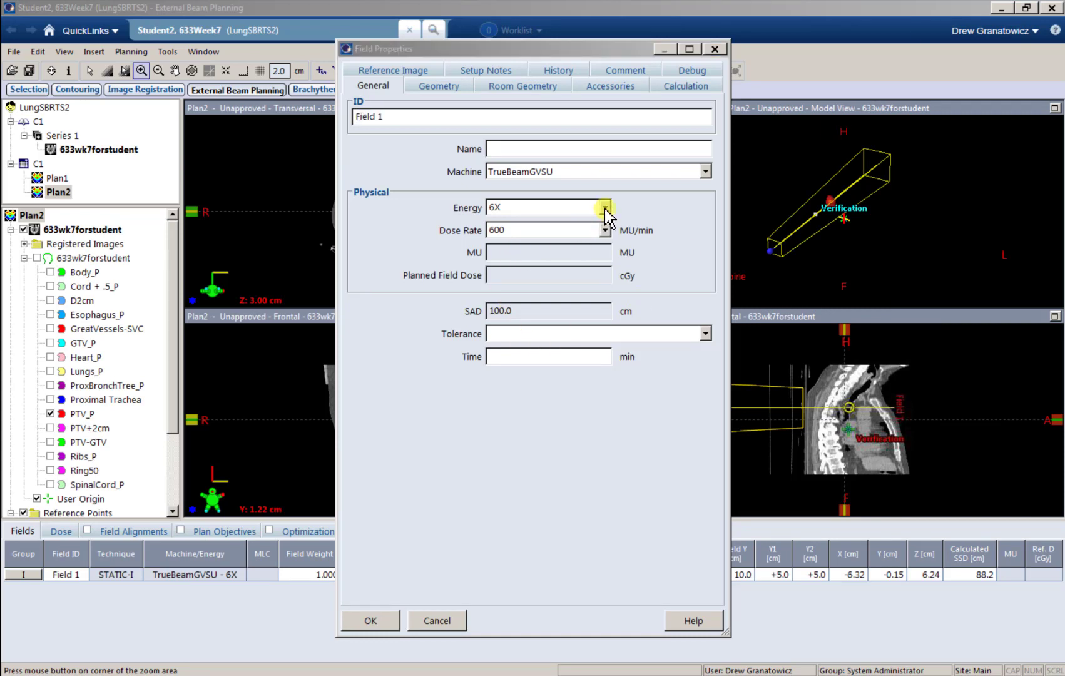
Set Field 1 to 6X-FFF energy with a dose rate of 1400 MU/min.
{"action": "left_click", "coordinate": [605, 209]}
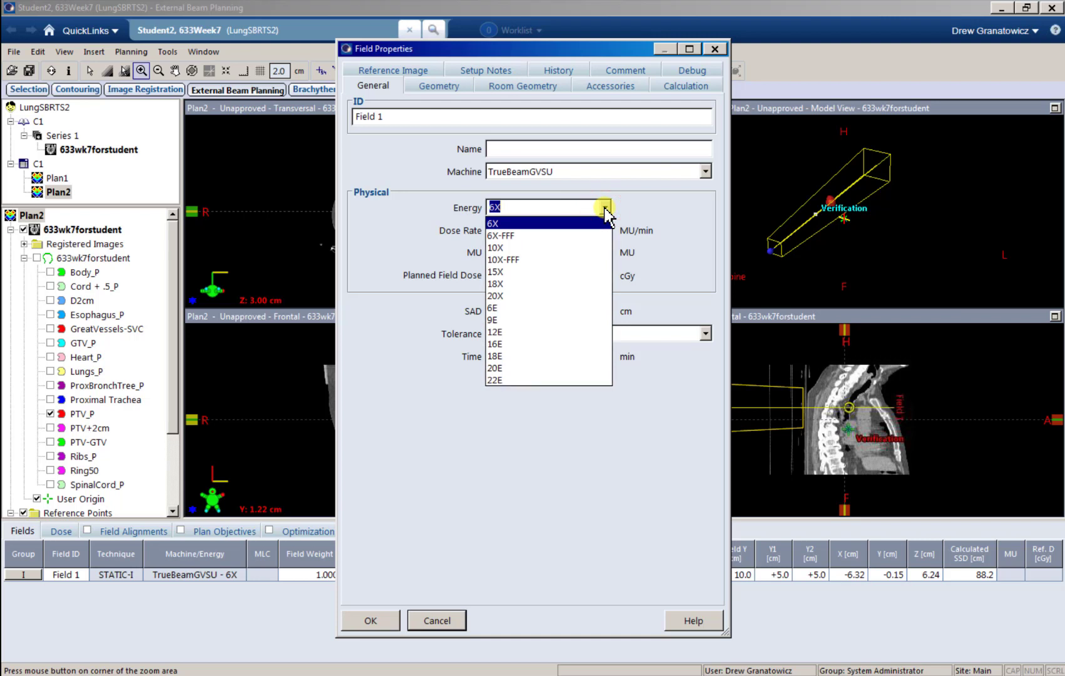
{"action": "left_click", "coordinate": [519, 236]}
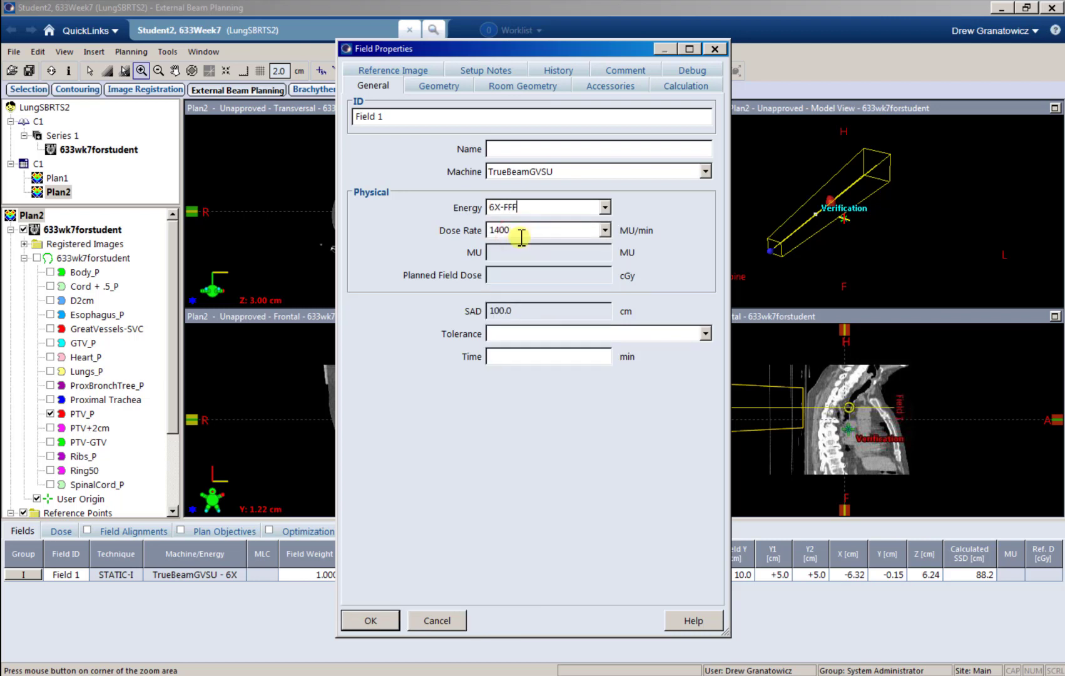
{"action": "left_click", "coordinate": [604, 231]}
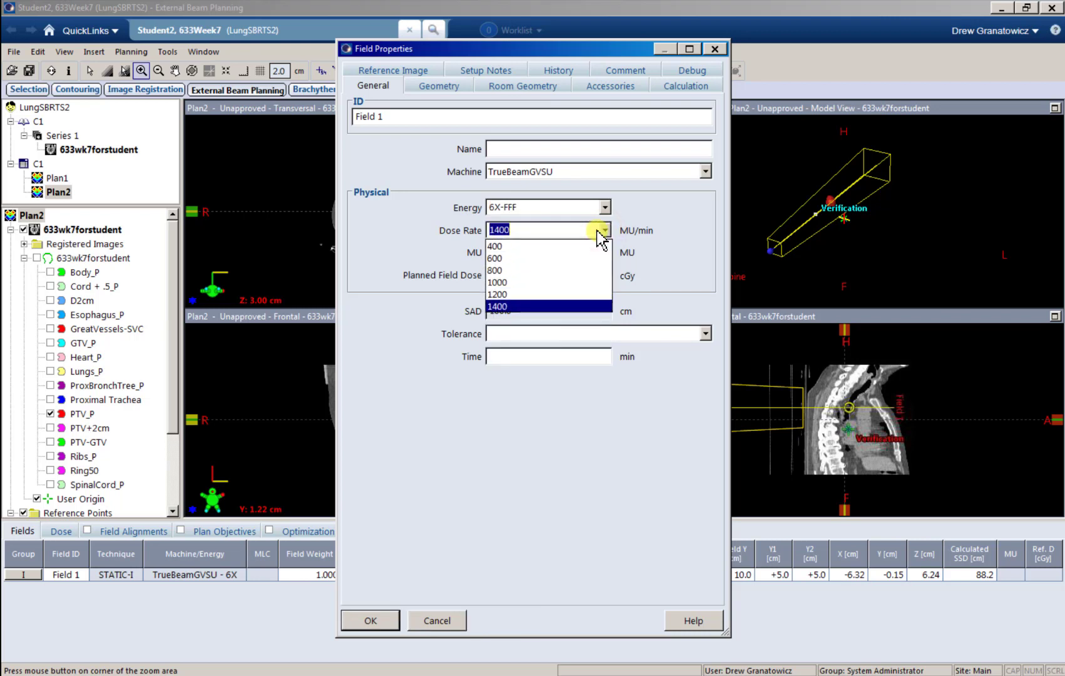
{"action": "left_click", "coordinate": [515, 306]}
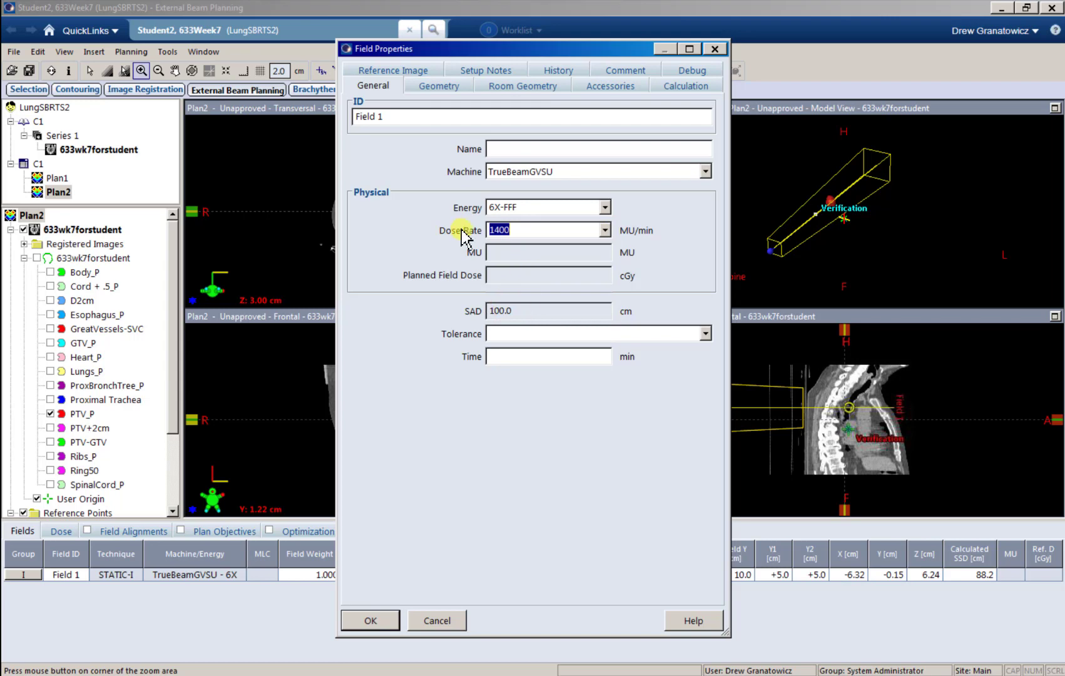
{"action": "left_click", "coordinate": [379, 619]}
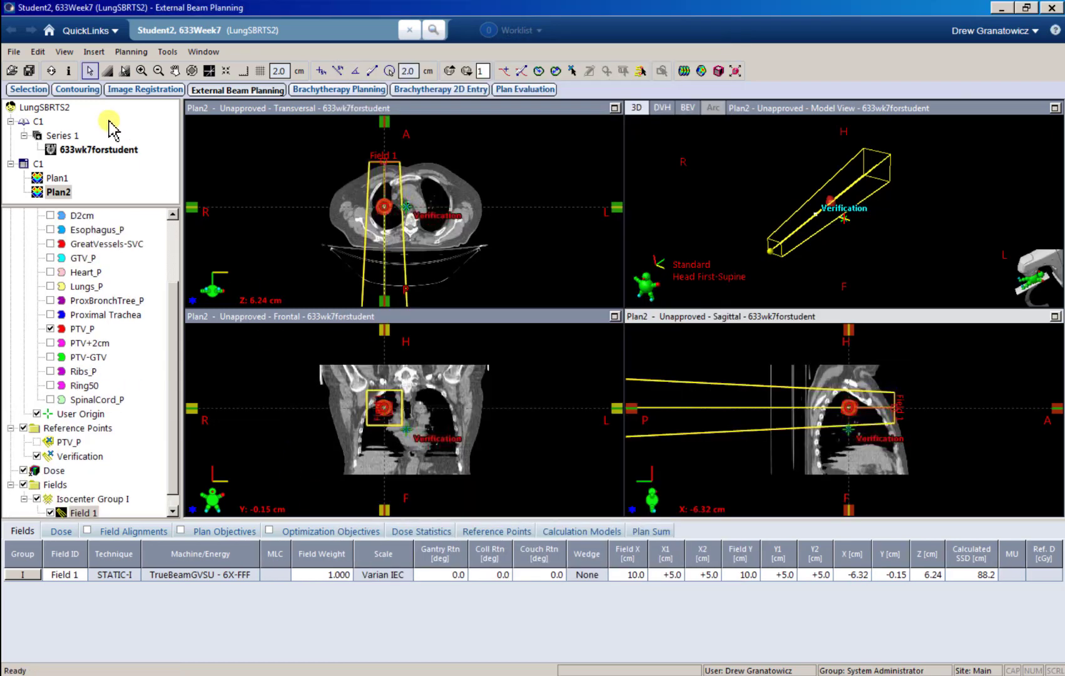
Generate arcs with the Arc Geometry Tool using one isocenter with two half rotations, a 0.1 cm target margin and a fixed 30° collimator angle.
{"action": "left_click", "coordinate": [131, 52]}
{"action": "left_click", "coordinate": [143, 70]}
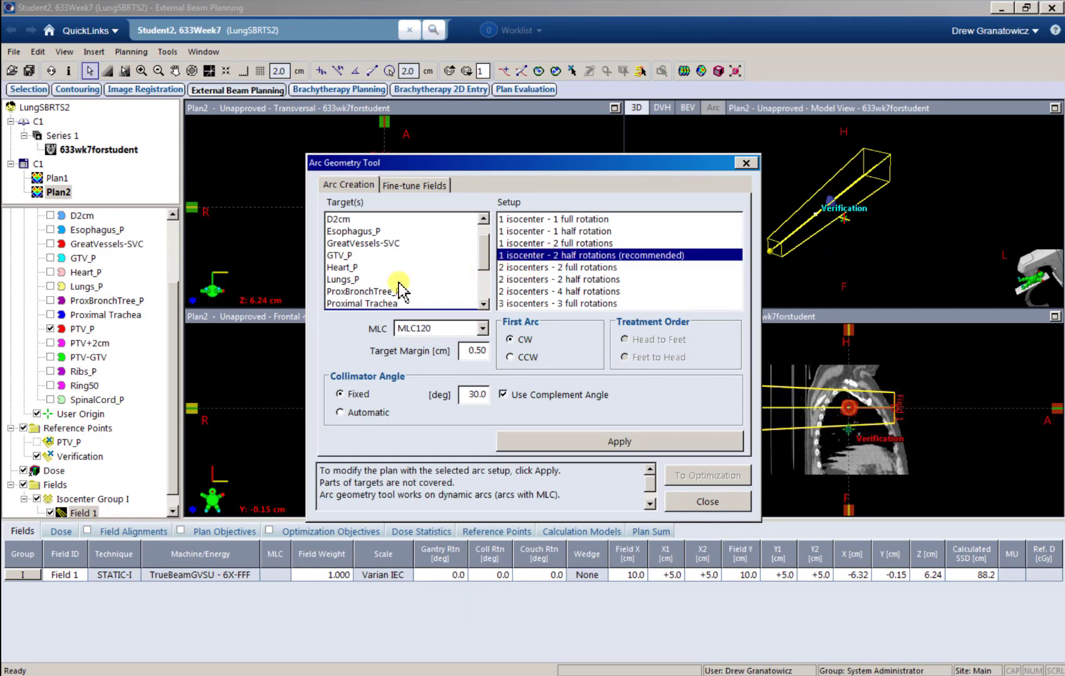
{"action": "double_click", "coordinate": [468, 354]}
{"action": "type", "text": ".1"}
{"action": "left_click", "coordinate": [533, 445]}
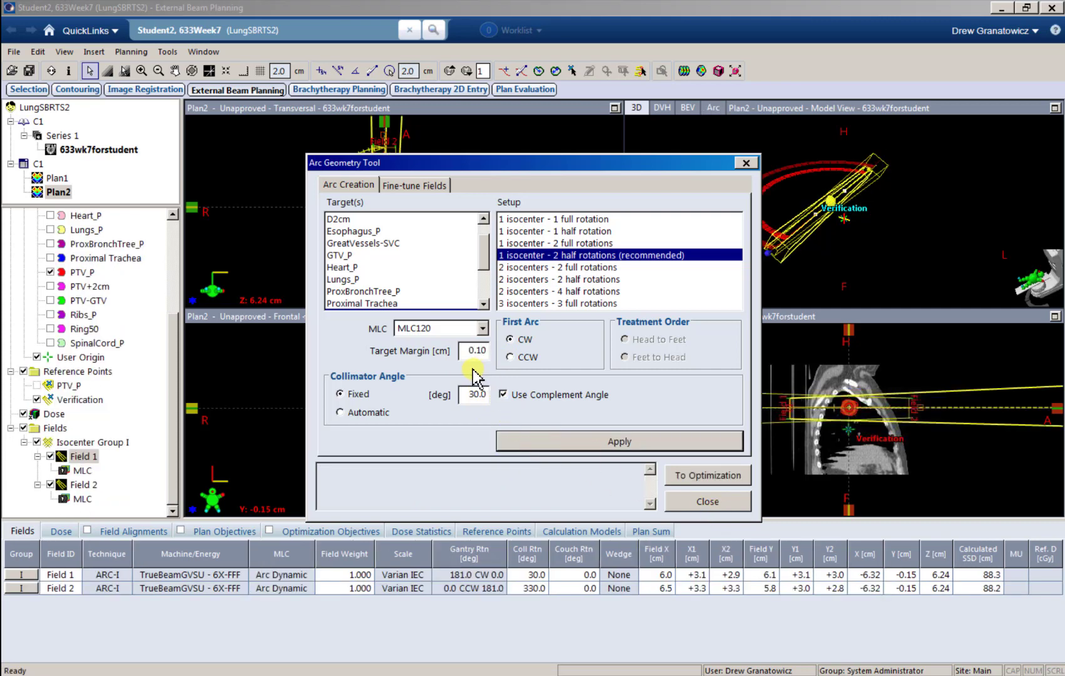
{"action": "left_click", "coordinate": [694, 502]}
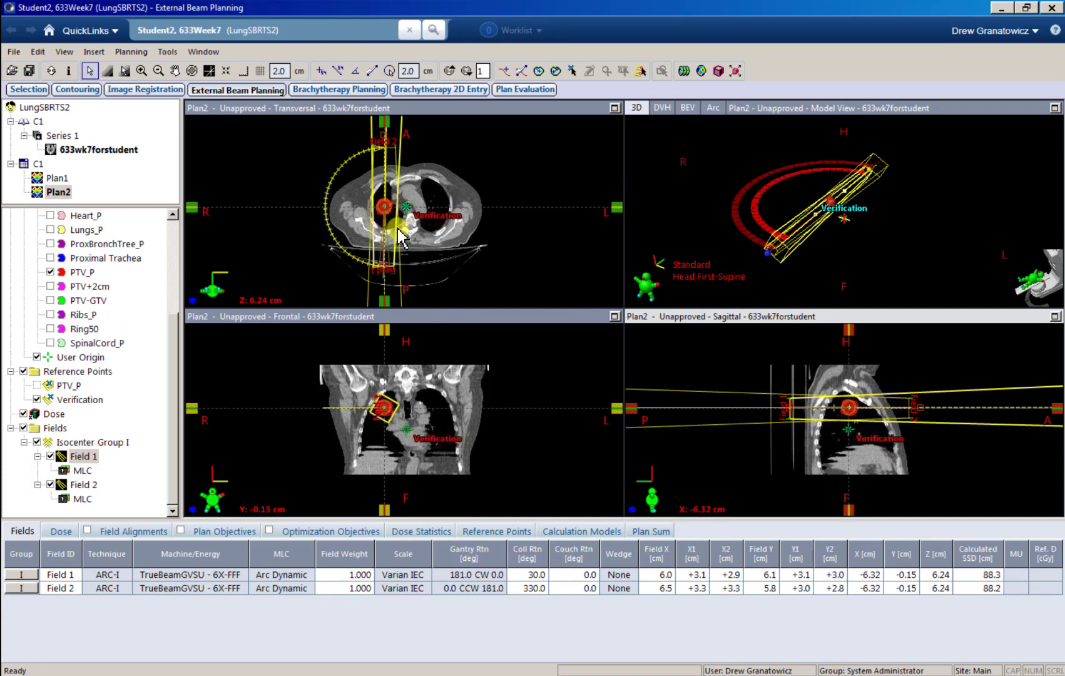
Change the technique of Field 1 to SRS ARC in its field properties.
{"action": "scroll", "coordinate": [404, 239], "scroll_direction": "up", "scroll_amount": 5}
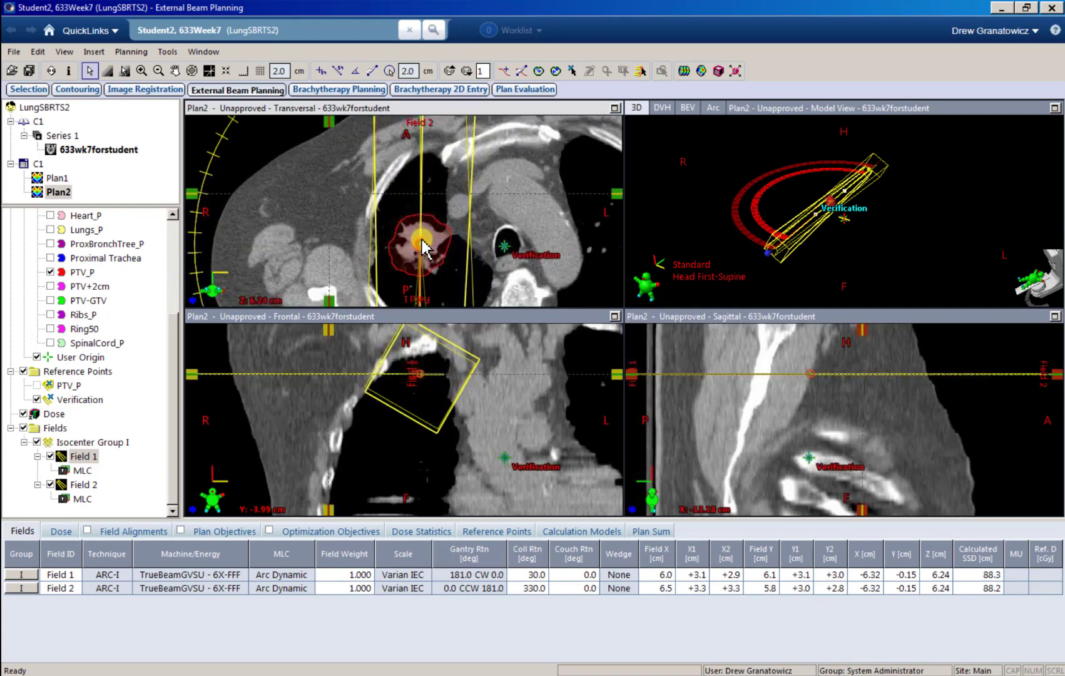
{"action": "left_click_drag", "start_coordinate": [421, 241], "coordinate": [401, 221]}
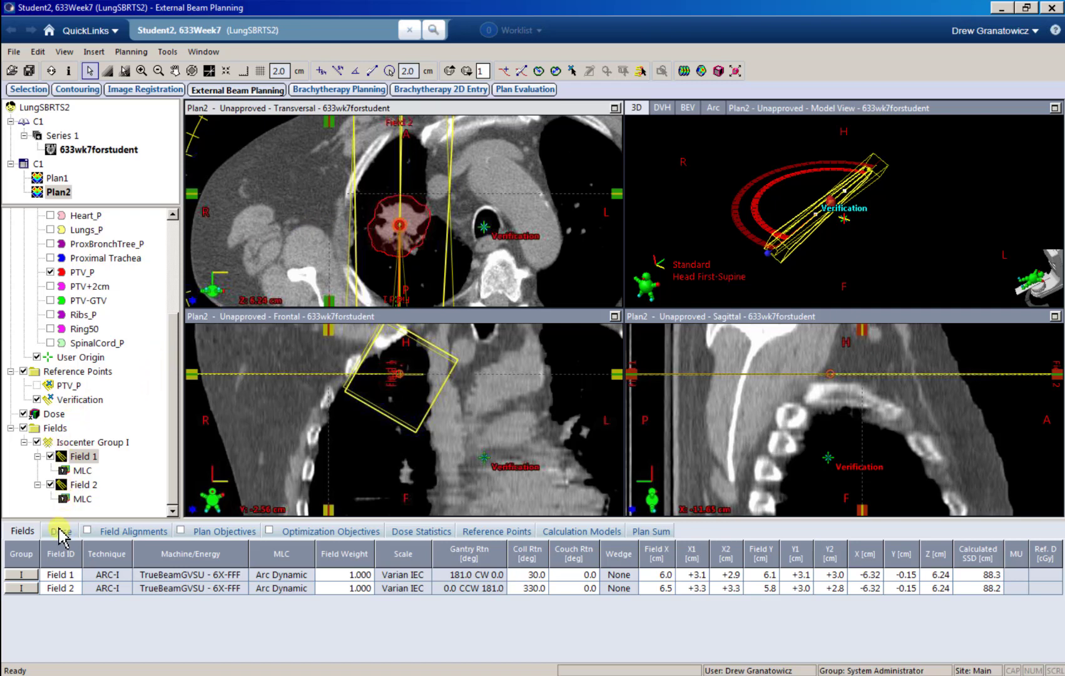
{"action": "right_click", "coordinate": [80, 465]}
{"action": "right_click", "coordinate": [80, 457]}
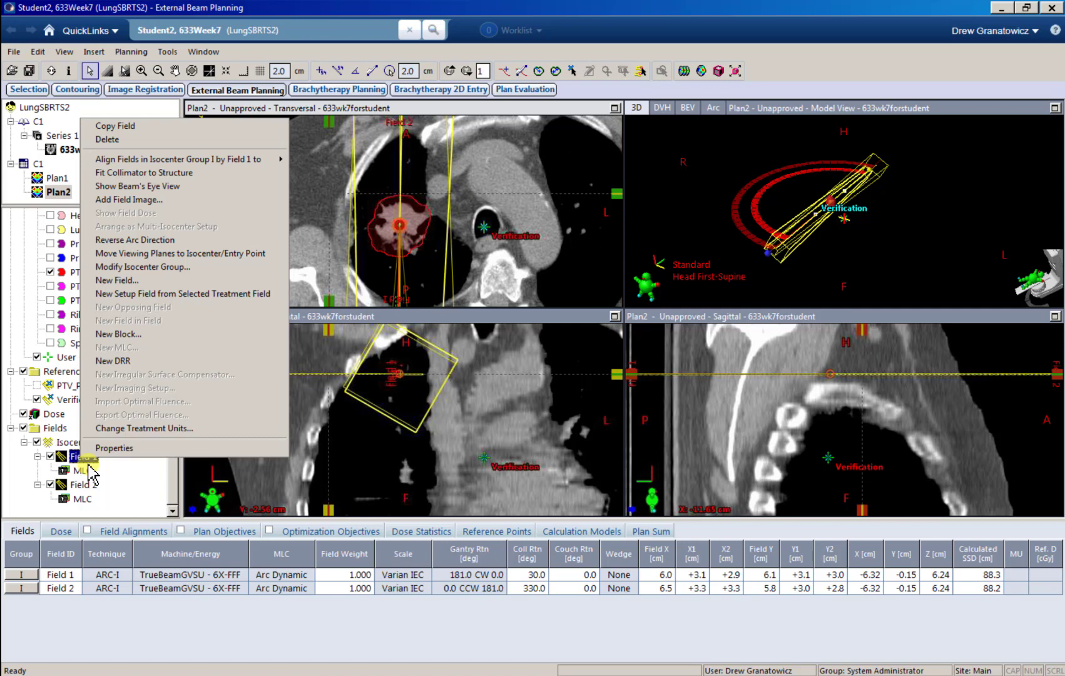
{"action": "left_click", "coordinate": [137, 449]}
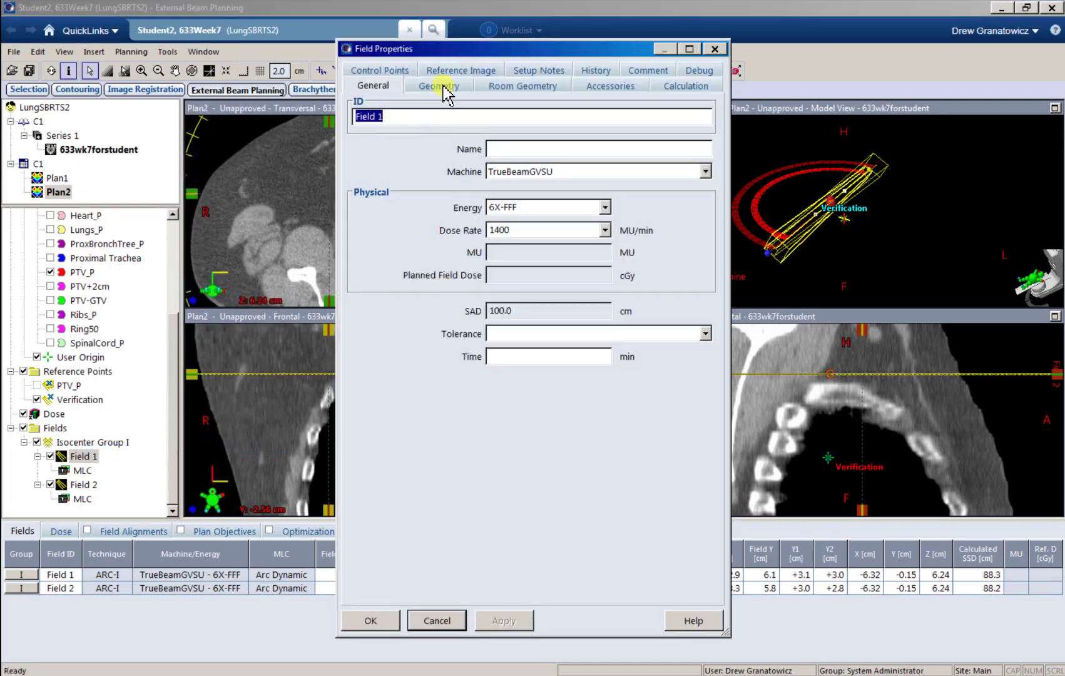
{"action": "left_click", "coordinate": [443, 88]}
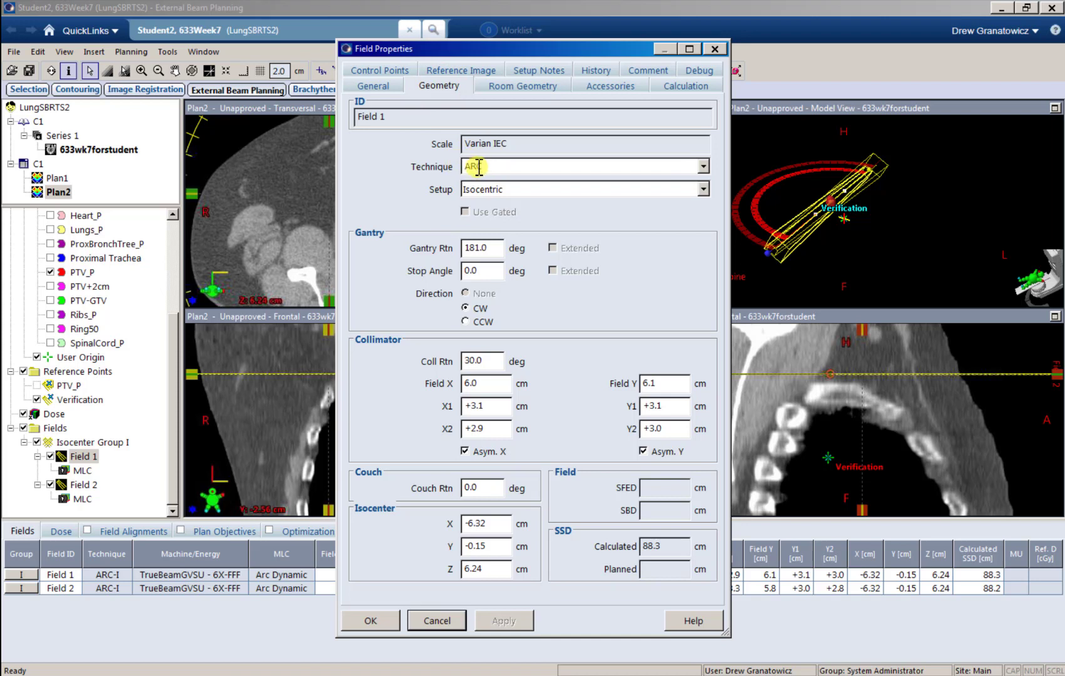
{"action": "left_click", "coordinate": [704, 167]}
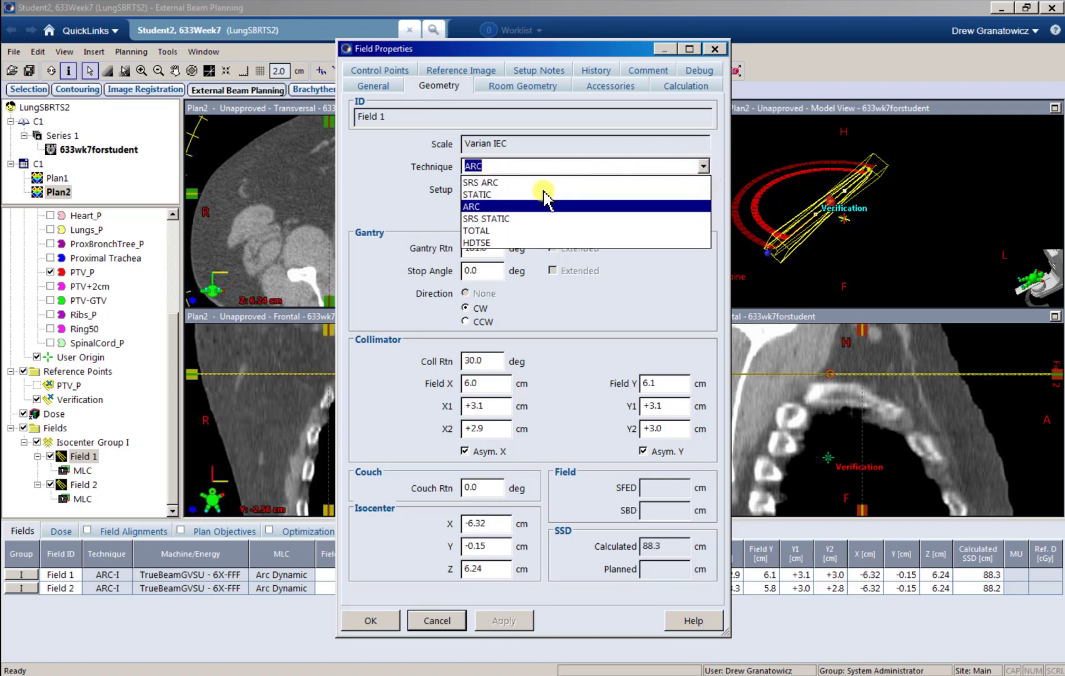
{"action": "left_click", "coordinate": [489, 182]}
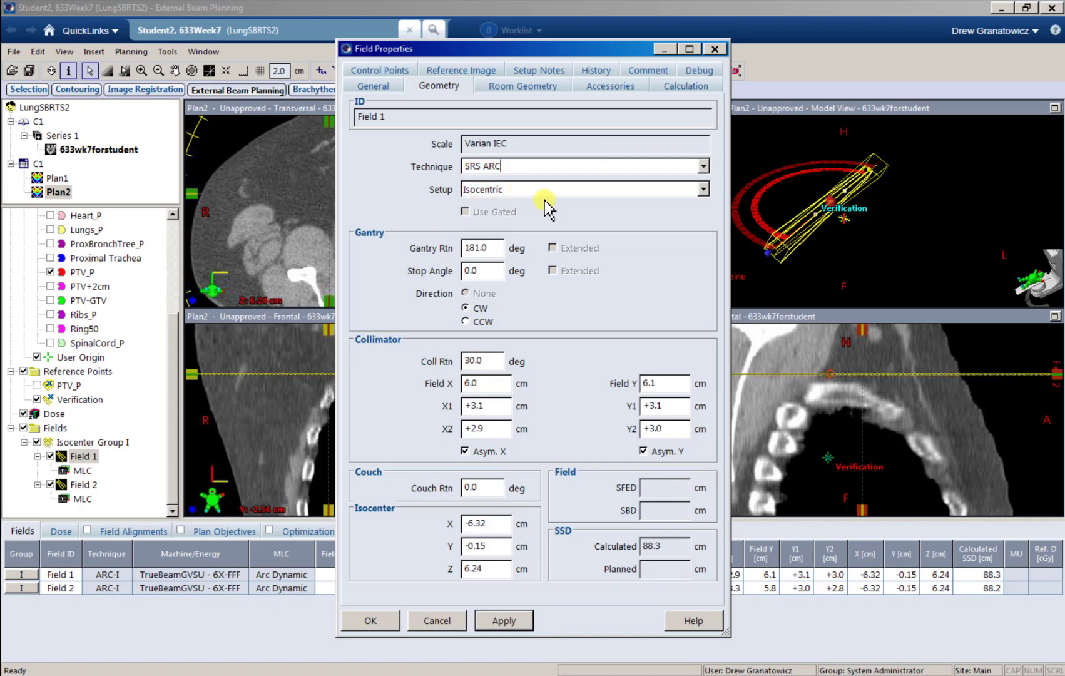
{"action": "left_click", "coordinate": [501, 620]}
Change the technique of Field 2 to SRS ARC and close the field properties.
{"action": "left_click", "coordinate": [80, 486]}
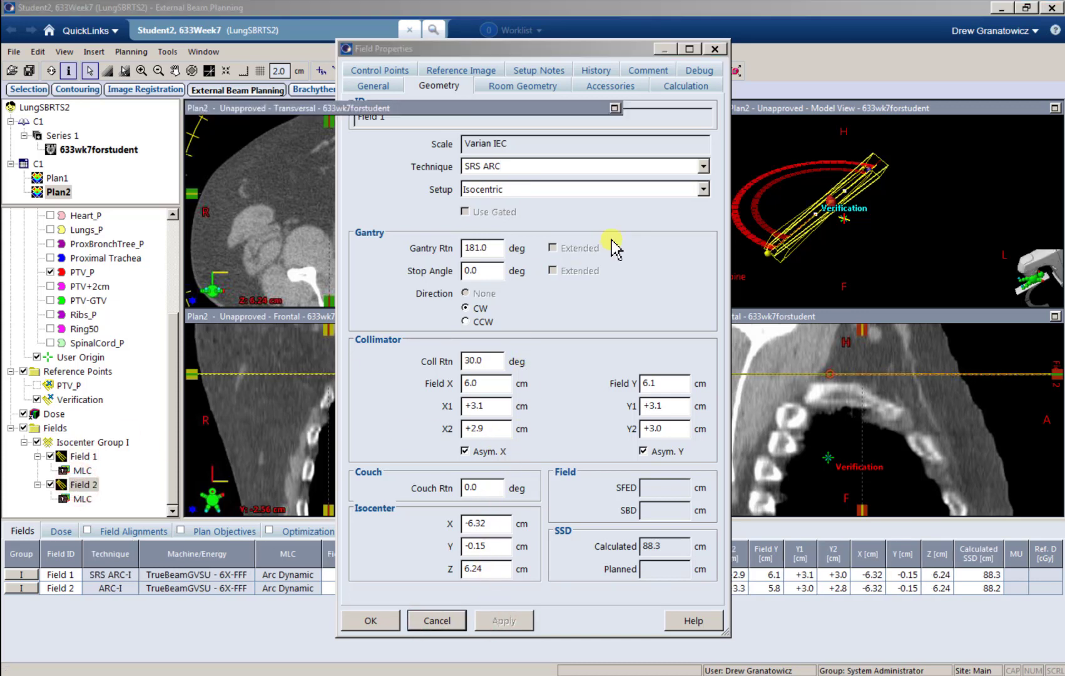
{"action": "left_click", "coordinate": [703, 166]}
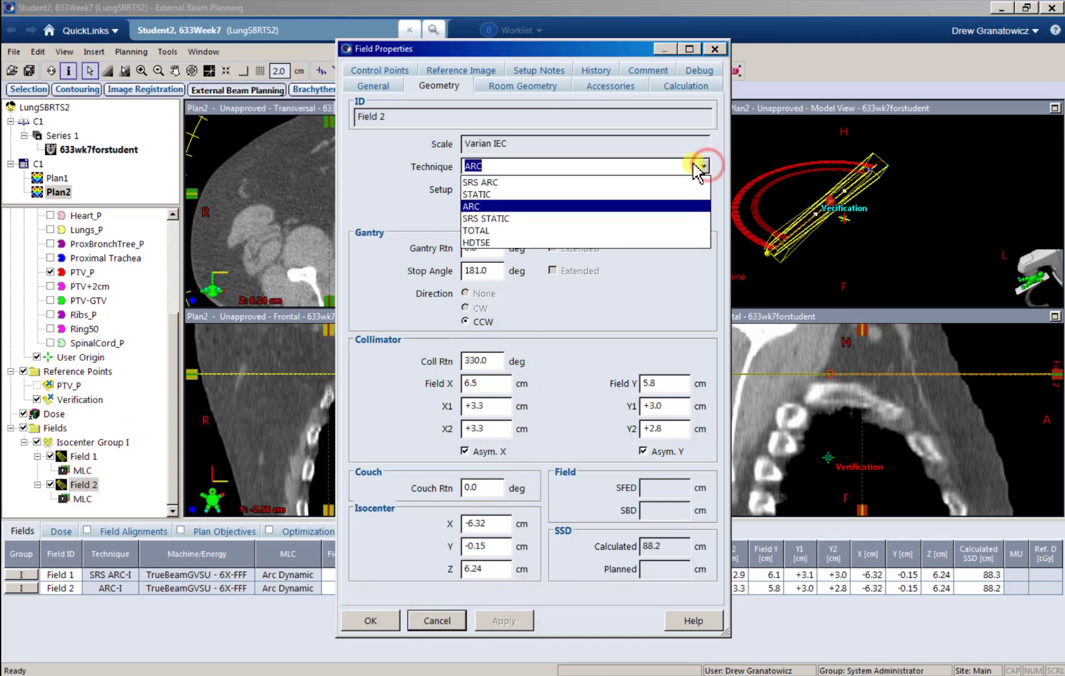
{"action": "left_click", "coordinate": [501, 183]}
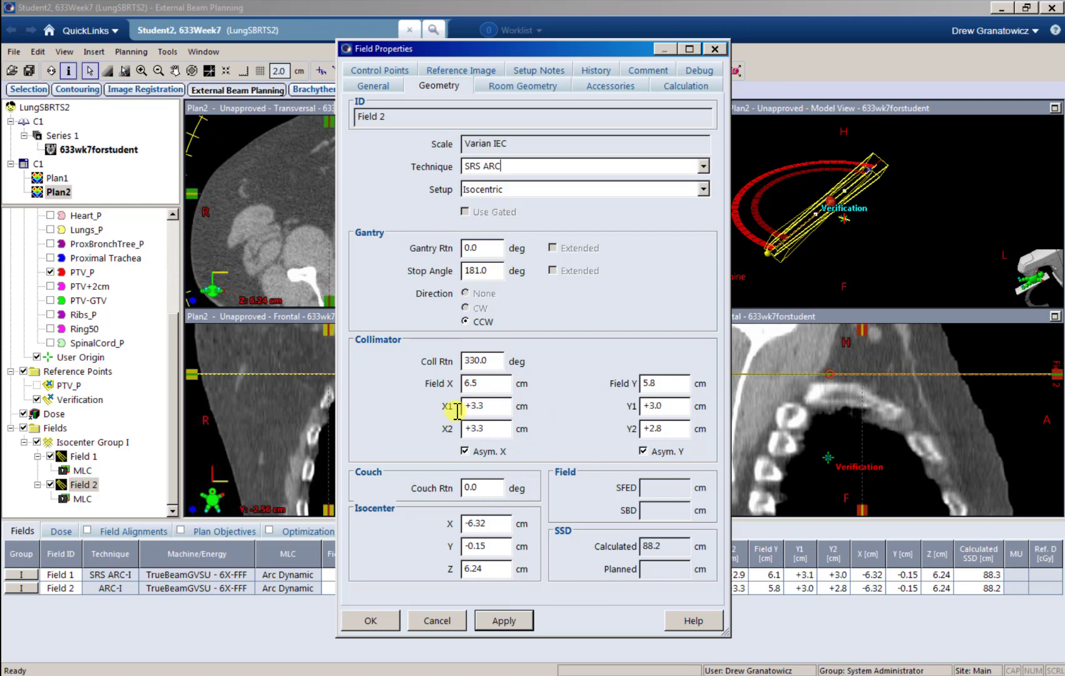
{"action": "left_click", "coordinate": [372, 621]}
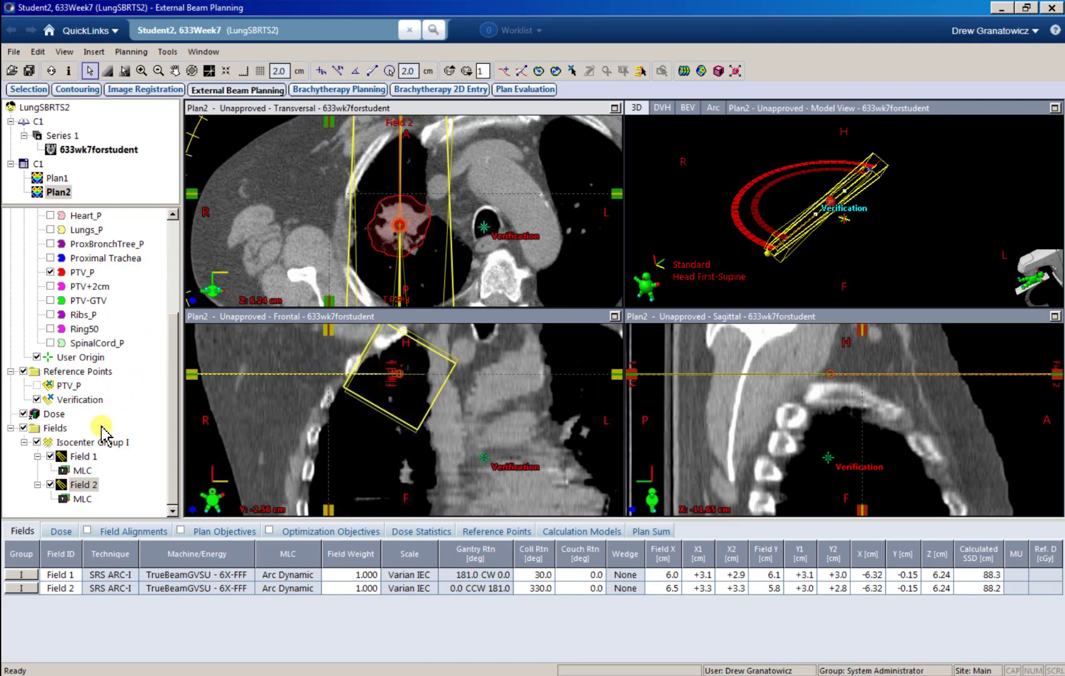
{"action": "scroll", "coordinate": [426, 237], "scroll_direction": "down", "scroll_amount": 3}
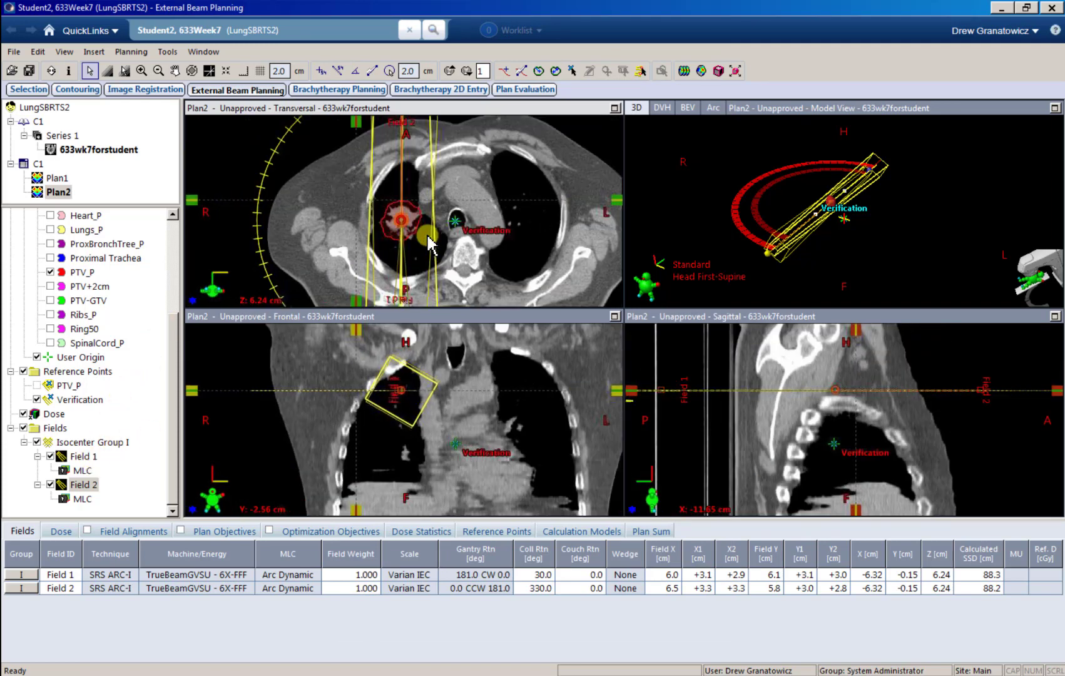
{"action": "scroll", "coordinate": [429, 242], "scroll_direction": "down", "scroll_amount": 1}
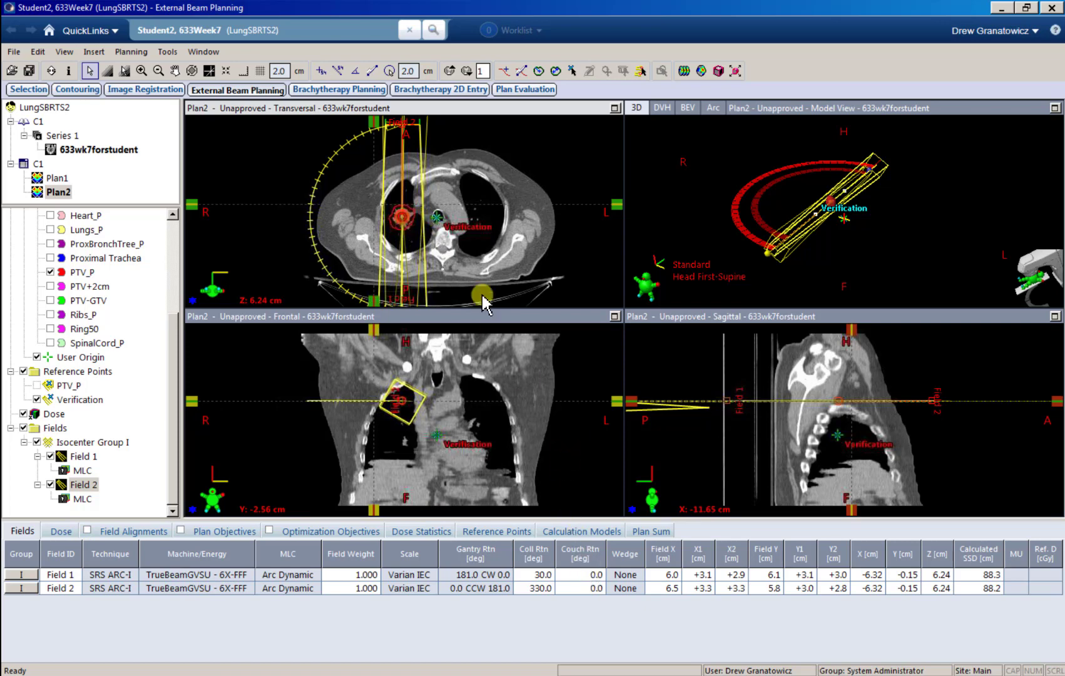
Set the couch rotation to 10° for Field 1 and 350° for Field 2.
{"action": "left_click", "coordinate": [585, 574]}
{"action": "type", "text": "10"}
{"action": "key", "text": "Return"}
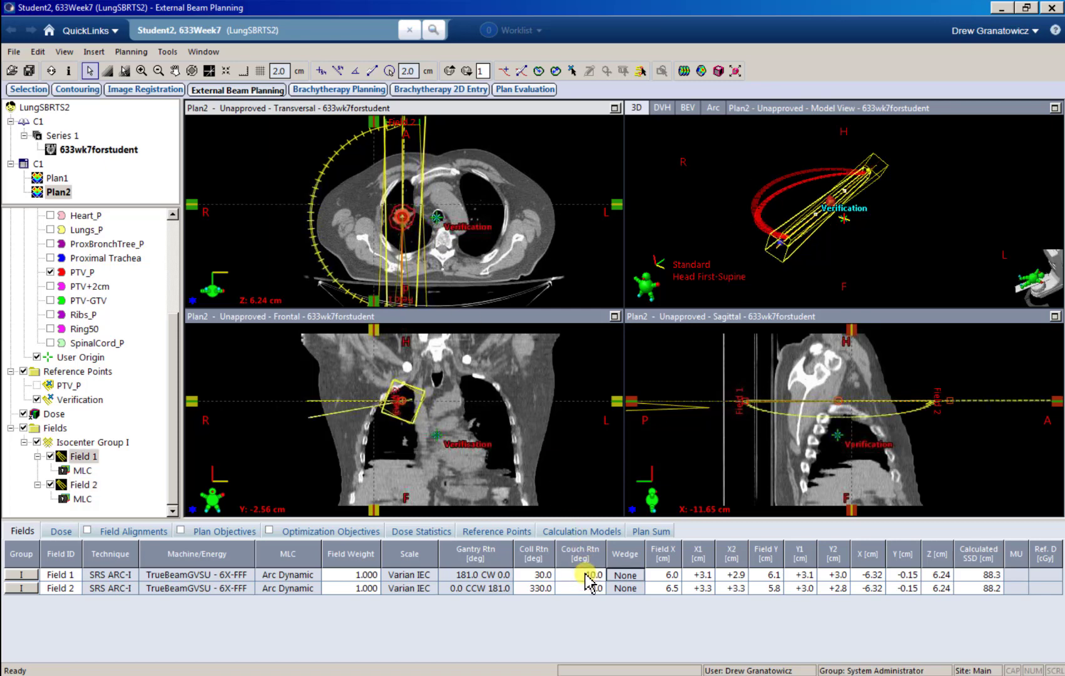
{"action": "left_click", "coordinate": [567, 589]}
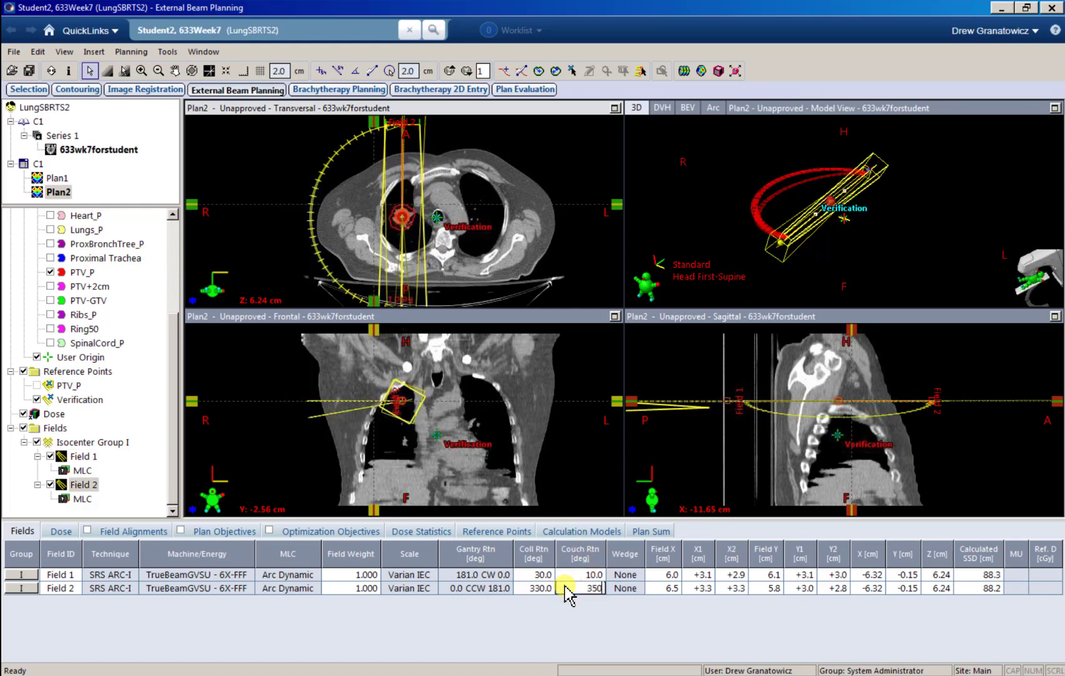
{"action": "type", "text": "350"}
{"action": "key", "text": "Tab"}
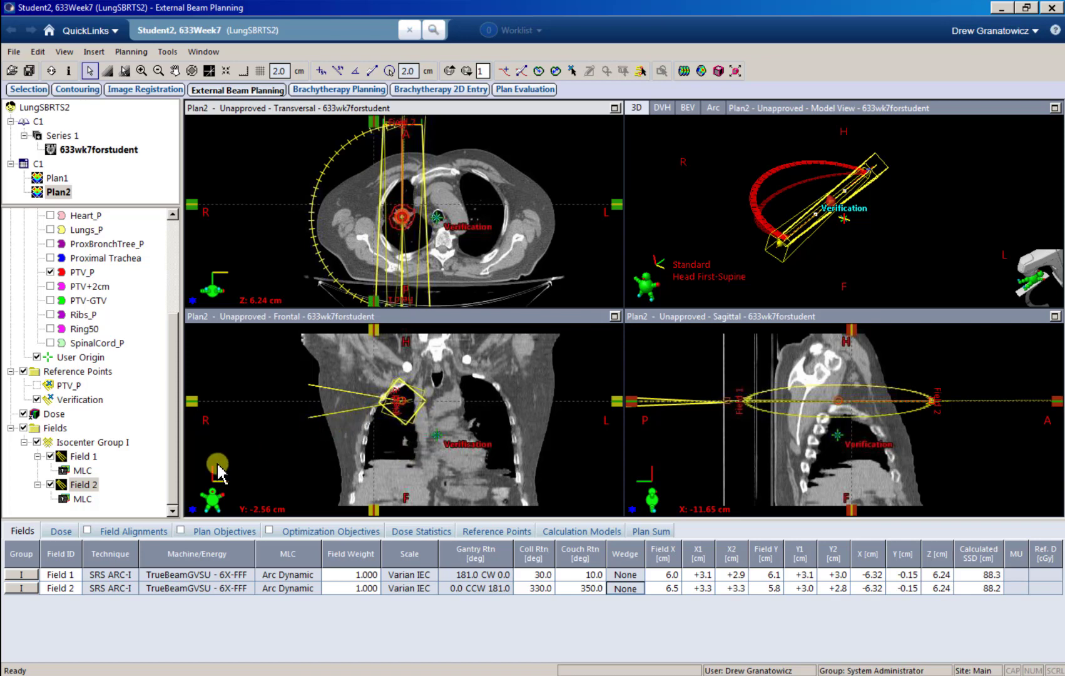
Prescribe 1000 cGy per fraction in 5 fractions for Plan2 and save the plan.
{"action": "left_click", "coordinate": [73, 529]}
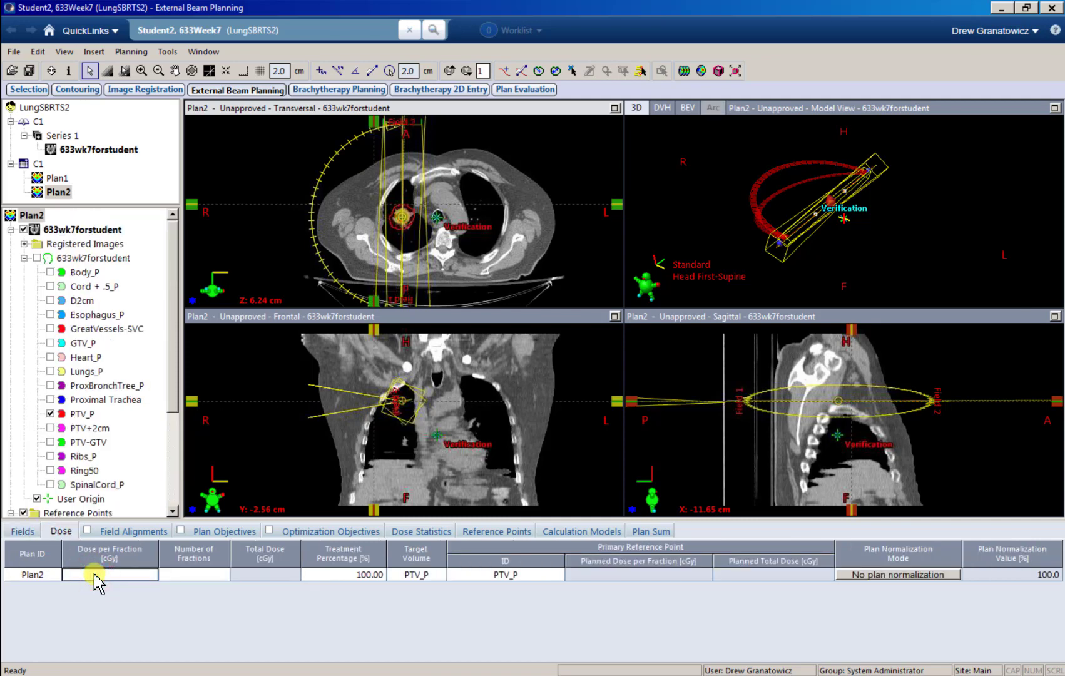
{"action": "left_click", "coordinate": [94, 575]}
{"action": "type", "text": "1000"}
{"action": "key", "text": "Tab"}
{"action": "type", "text": "5"}
{"action": "key", "text": "Tab"}
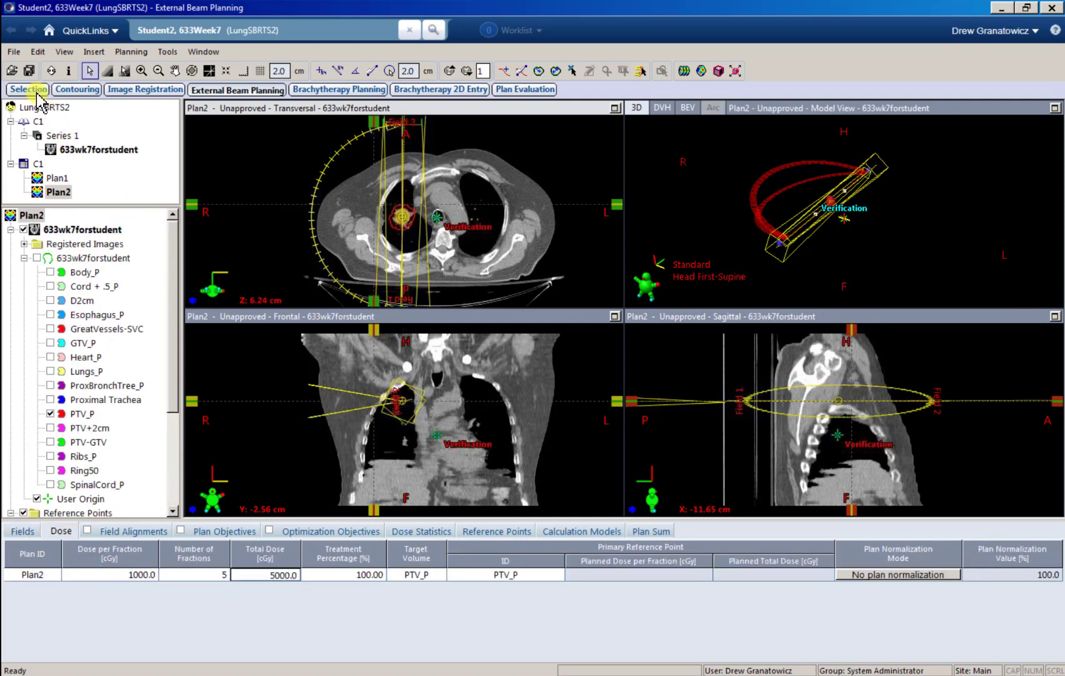
{"action": "left_click", "coordinate": [29, 71]}
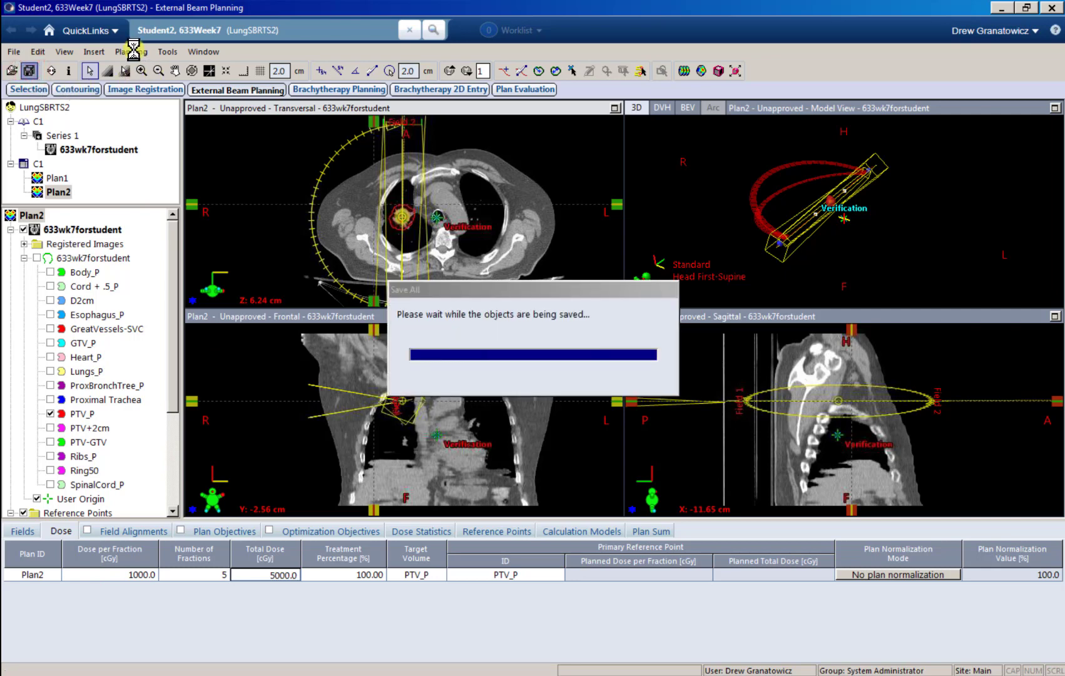
Set the VMAT optimization calculation model to PO_15605 and apply it to all compatible calculation types.
{"action": "left_click", "coordinate": [555, 530]}
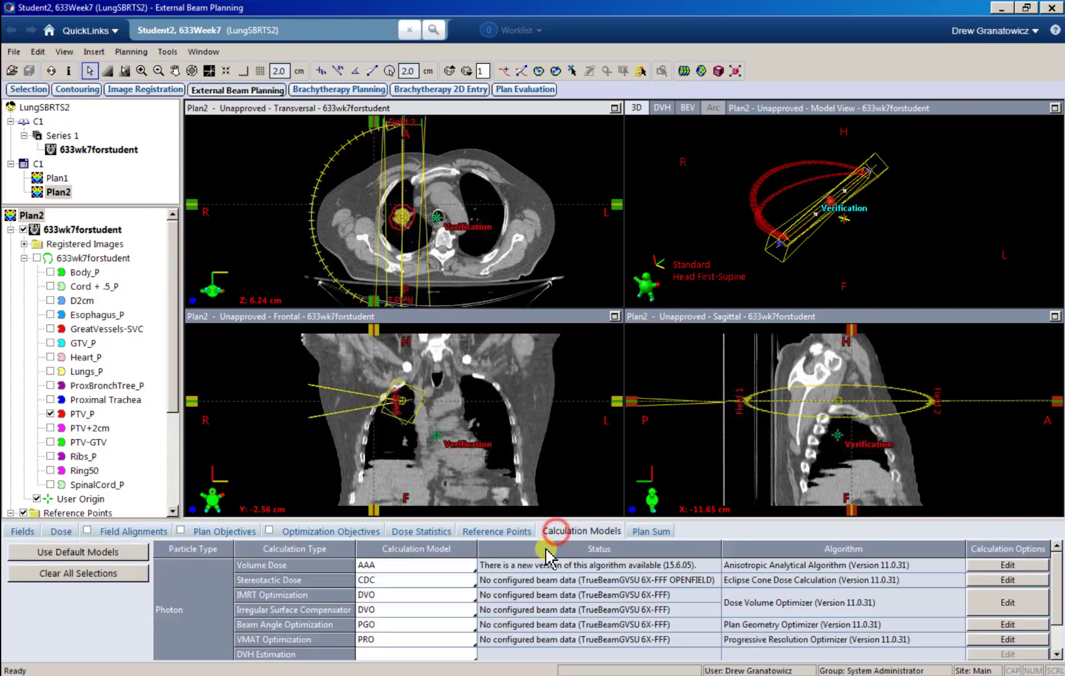
{"action": "left_click", "coordinate": [395, 639]}
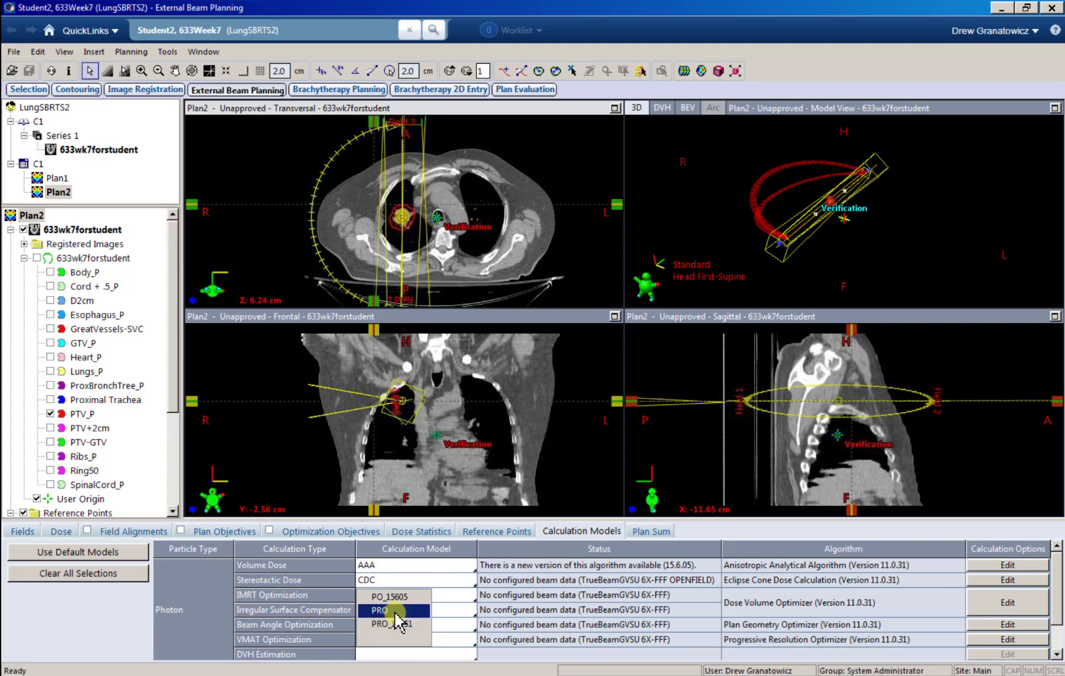
{"action": "left_click", "coordinate": [389, 637]}
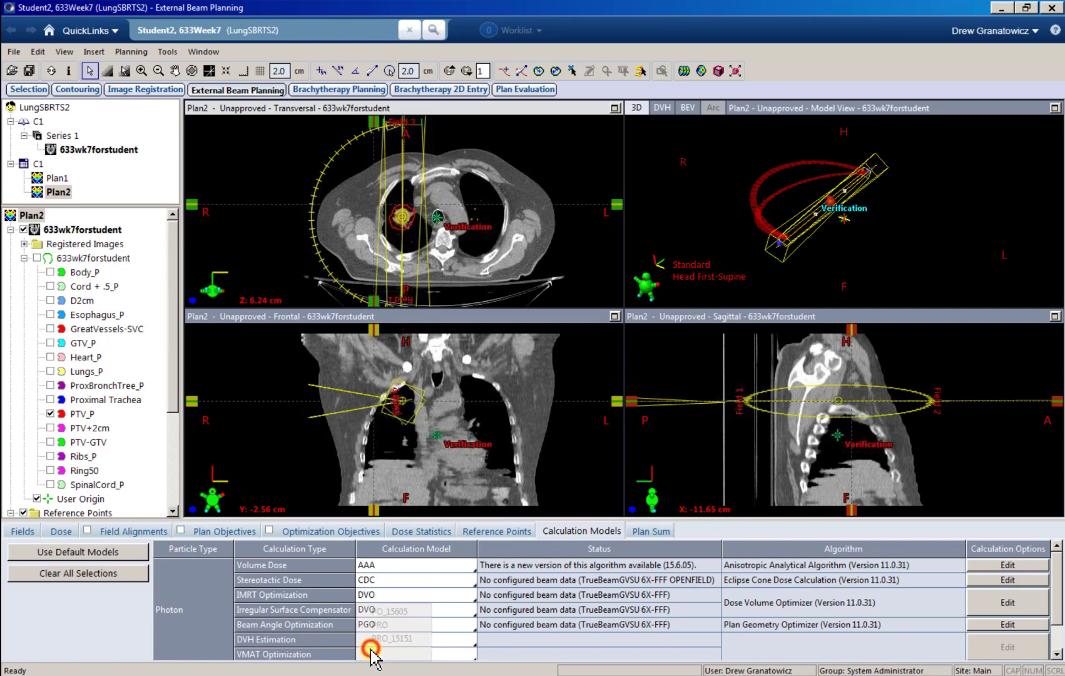
{"action": "left_click", "coordinate": [374, 653]}
{"action": "left_click", "coordinate": [385, 652]}
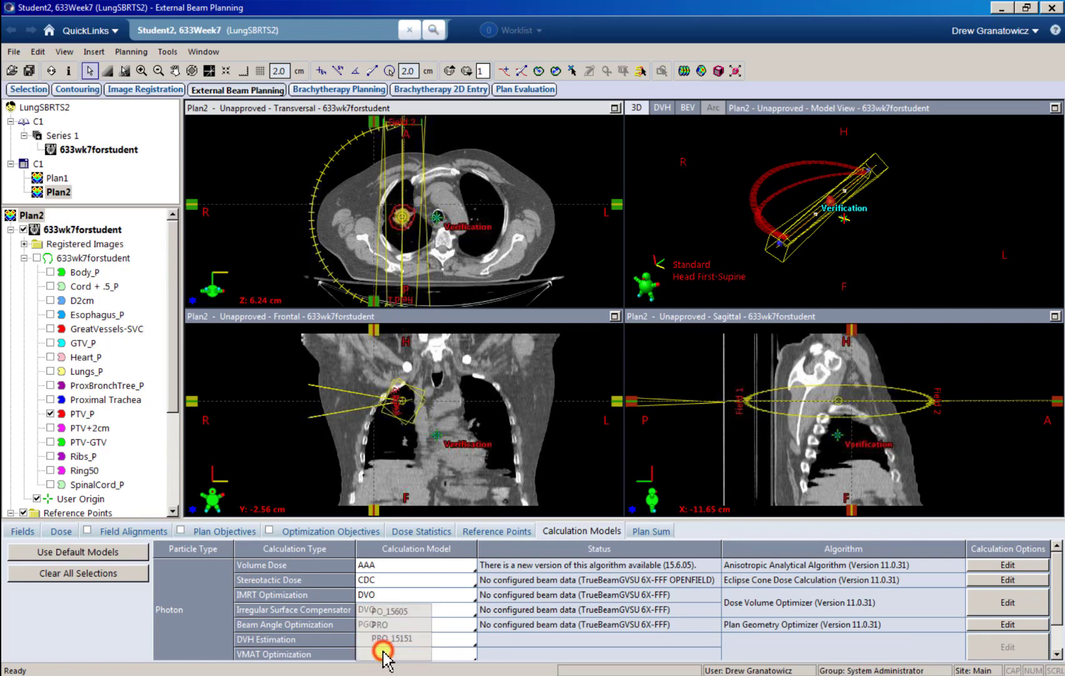
{"action": "left_click", "coordinate": [384, 652]}
{"action": "left_click", "coordinate": [393, 657]}
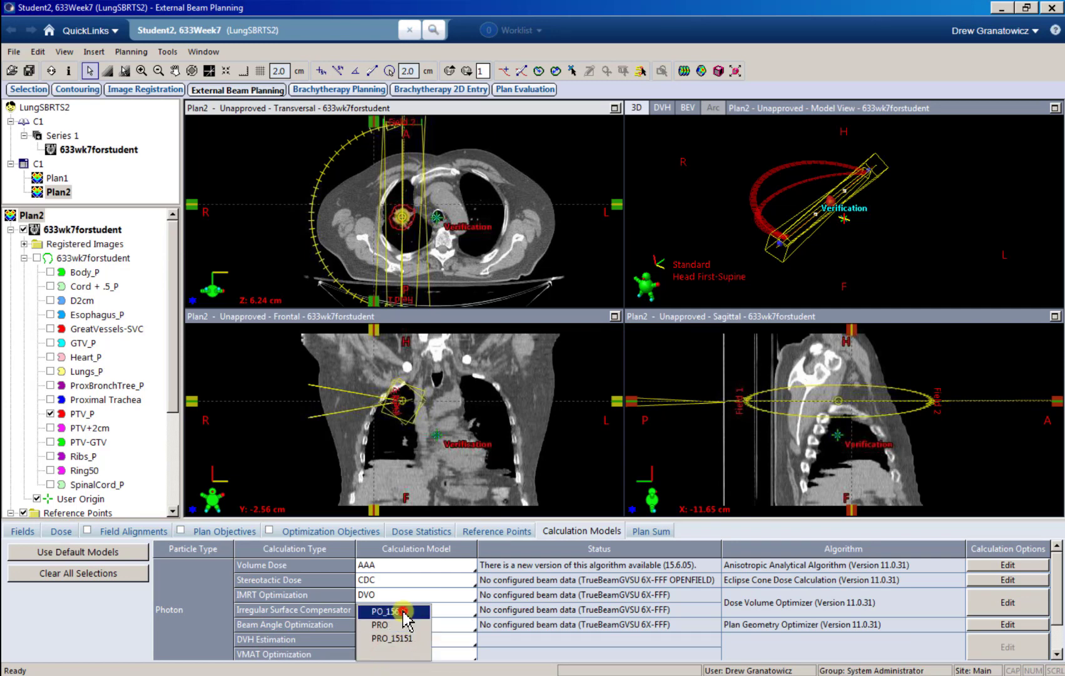
{"action": "left_click", "coordinate": [393, 611]}
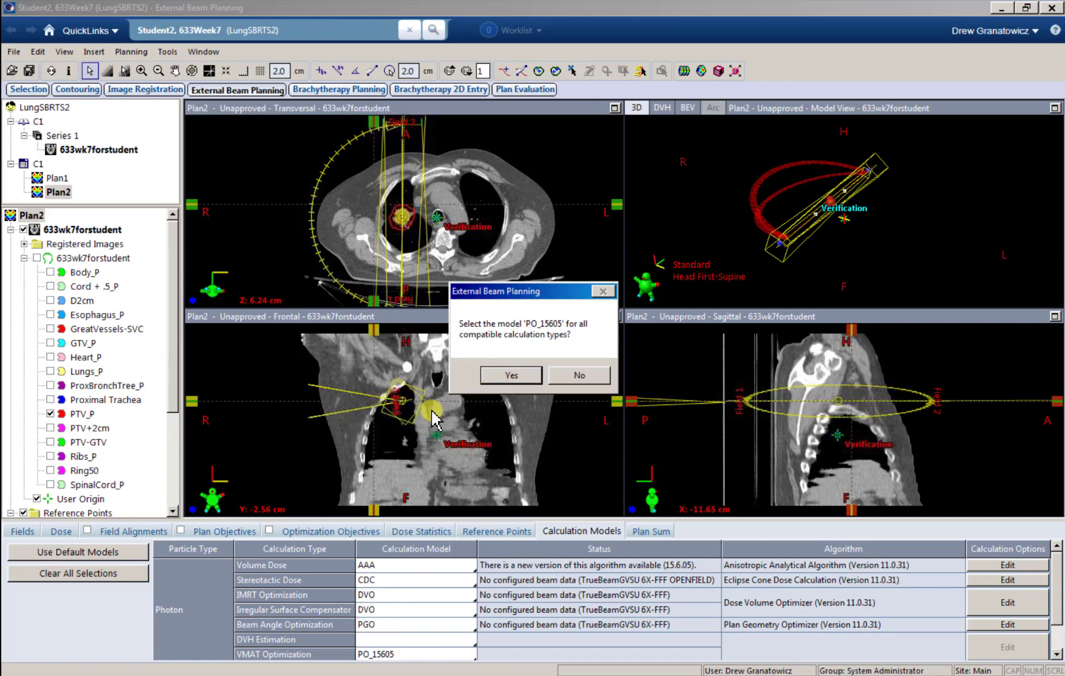
{"action": "left_click", "coordinate": [496, 377]}
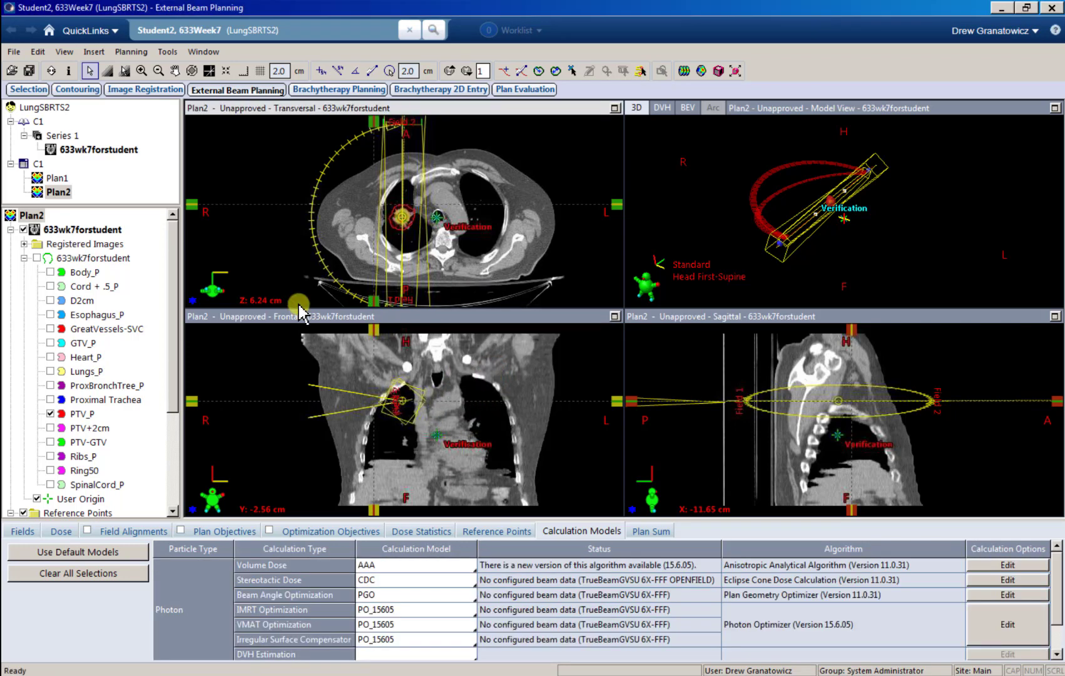
Open the optimization workspace for Plan2.
{"action": "left_click", "coordinate": [135, 52]}
{"action": "mouse_move", "coordinate": [164, 104]}
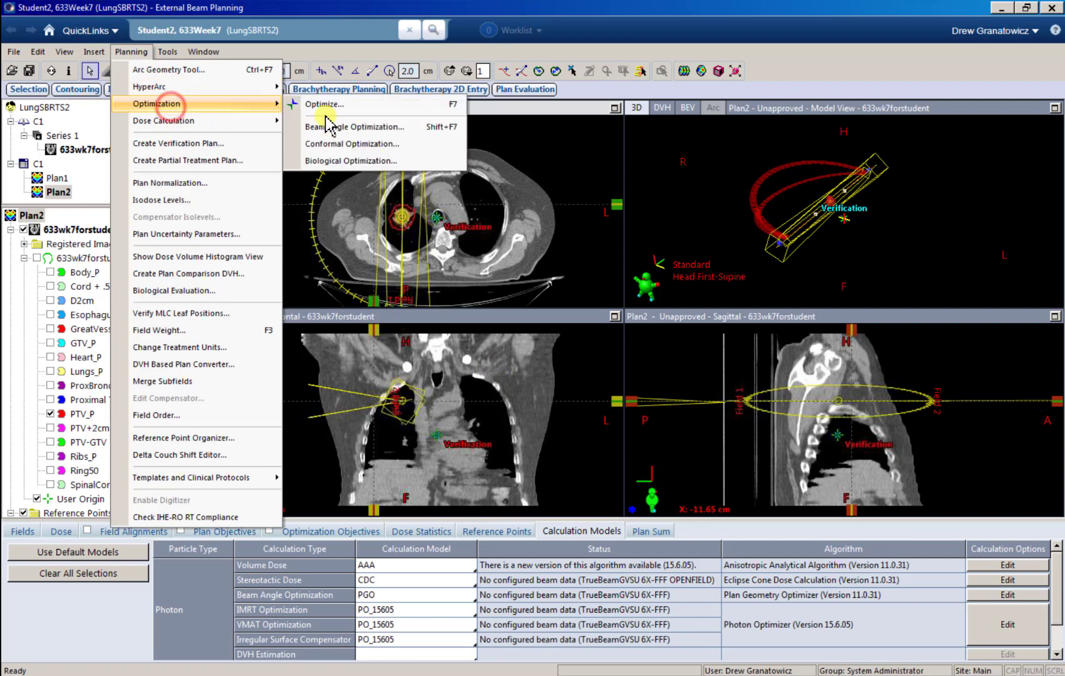
{"action": "left_click", "coordinate": [325, 104]}
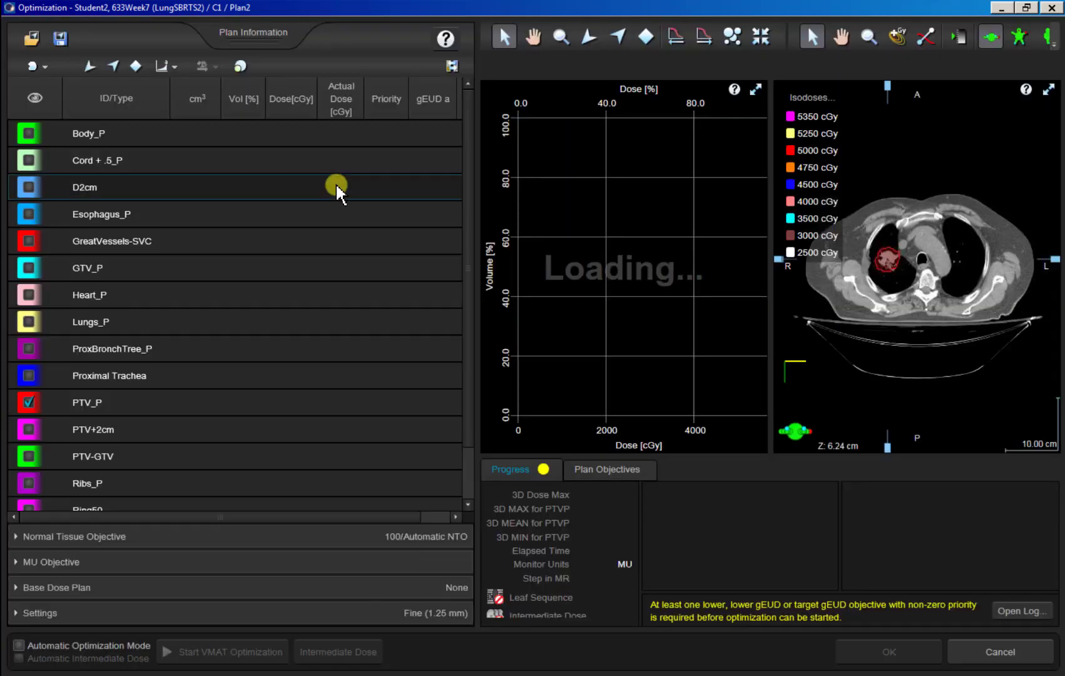
{"action": "left_click", "coordinate": [119, 268]}
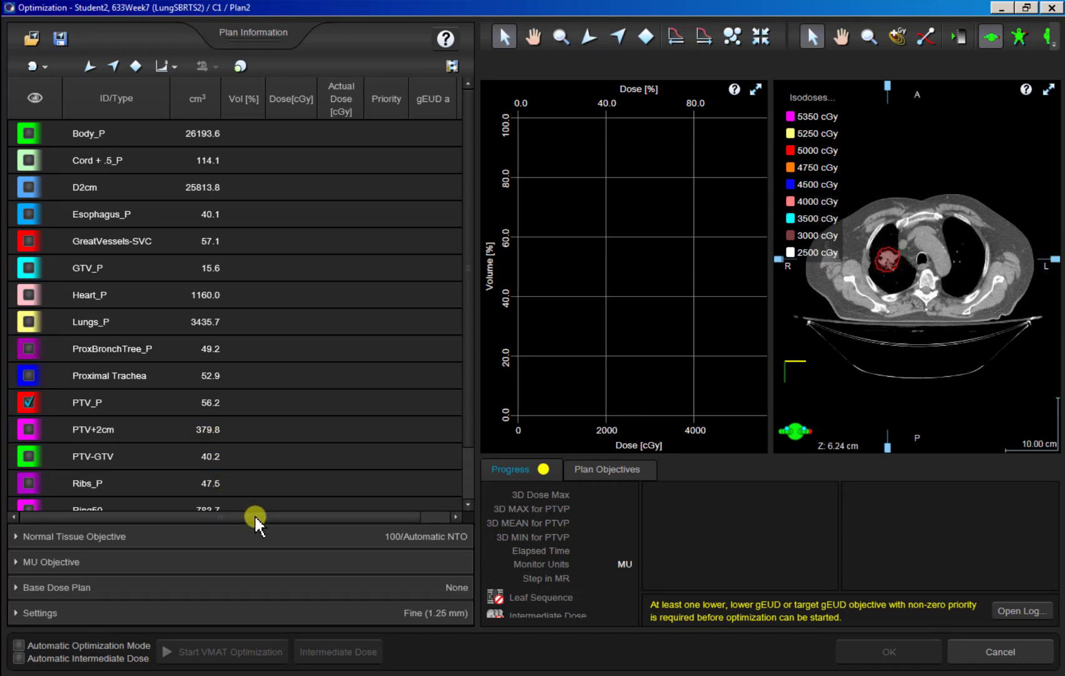
Set the Automatic NTO priority of the normal tissue objective to 150.
{"action": "left_click", "coordinate": [137, 538]}
{"action": "left_click", "coordinate": [137, 441]}
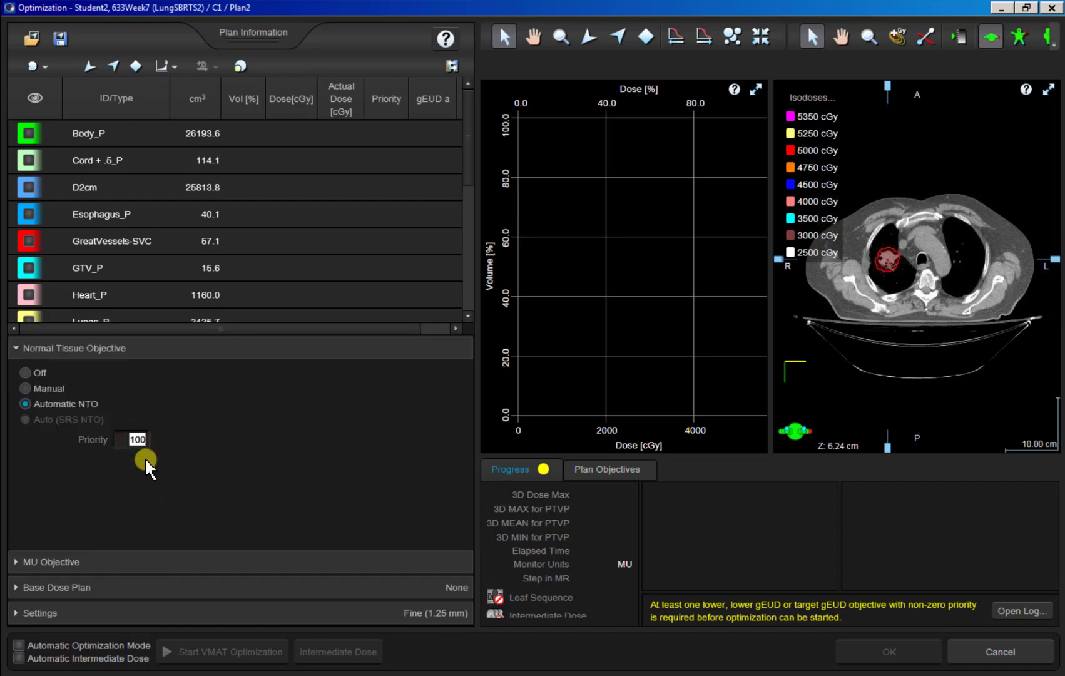
{"action": "key", "text": "Tab"}
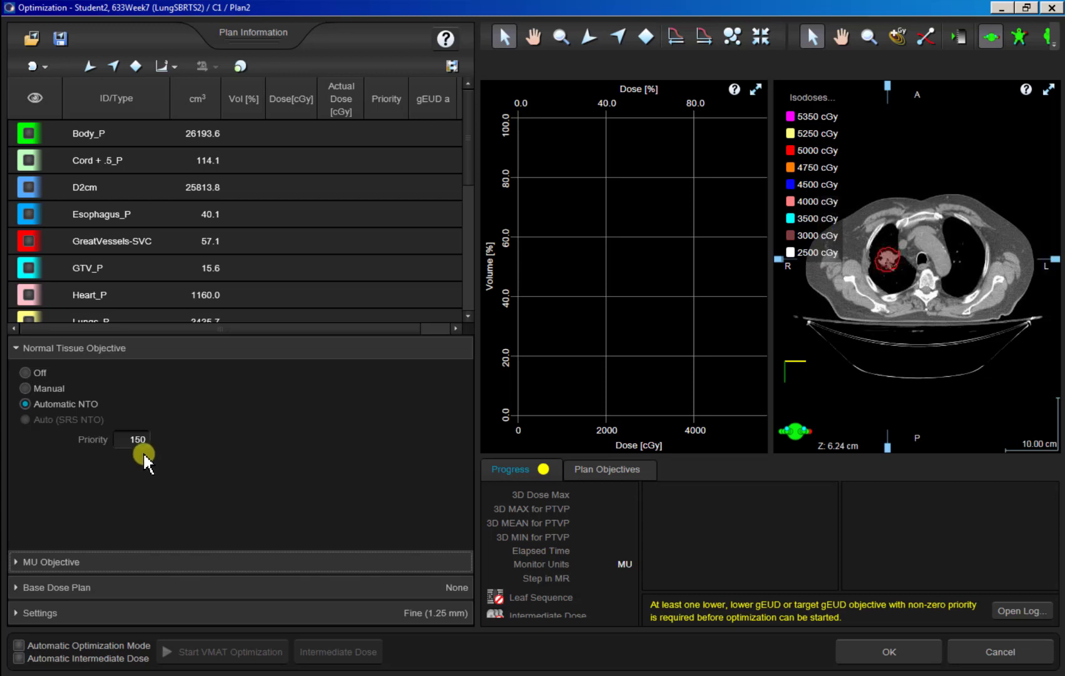
{"action": "left_click", "coordinate": [41, 350]}
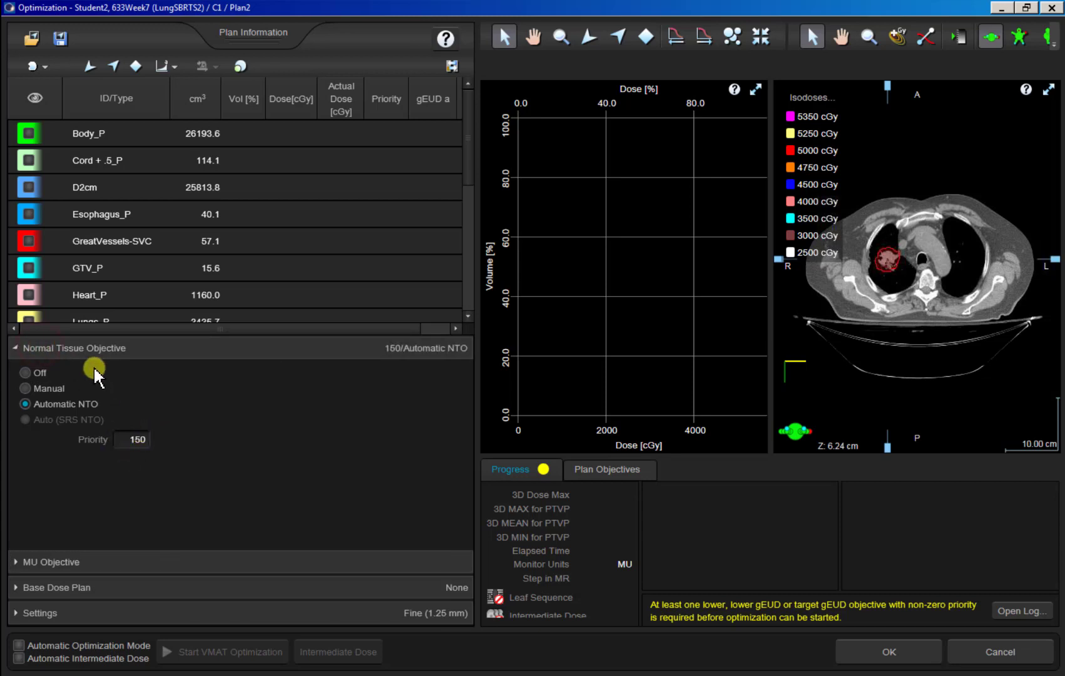
Add an upper and a lower dose objective to the PTV-GTV structure.
{"action": "scroll", "coordinate": [109, 401], "scroll_direction": "down", "scroll_amount": 1}
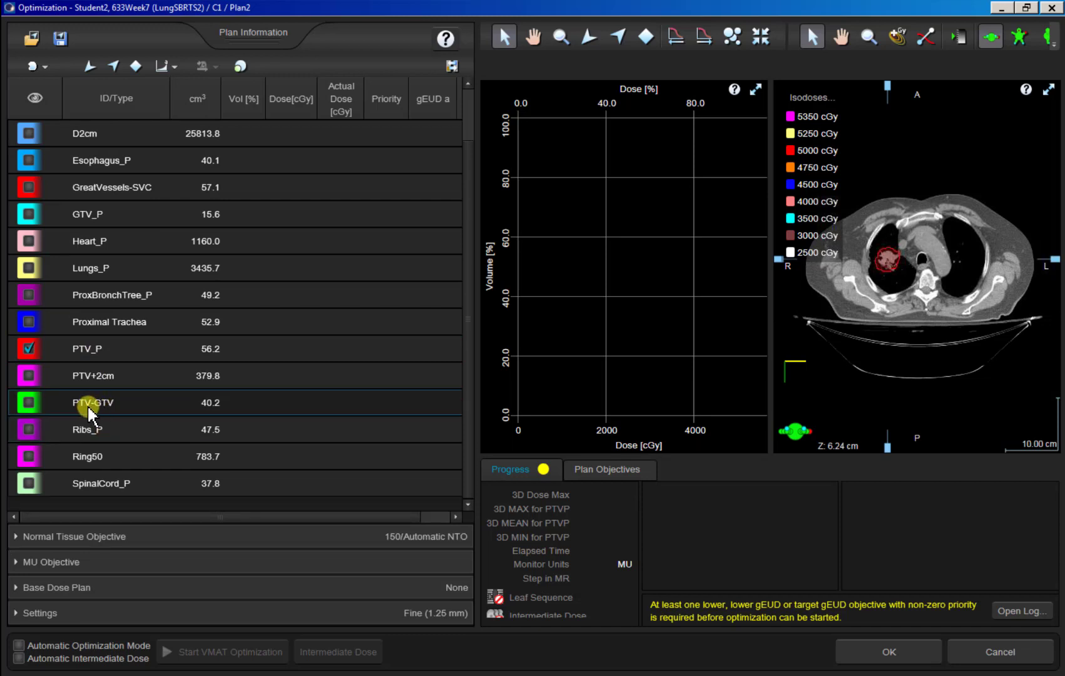
{"action": "left_click", "coordinate": [88, 408]}
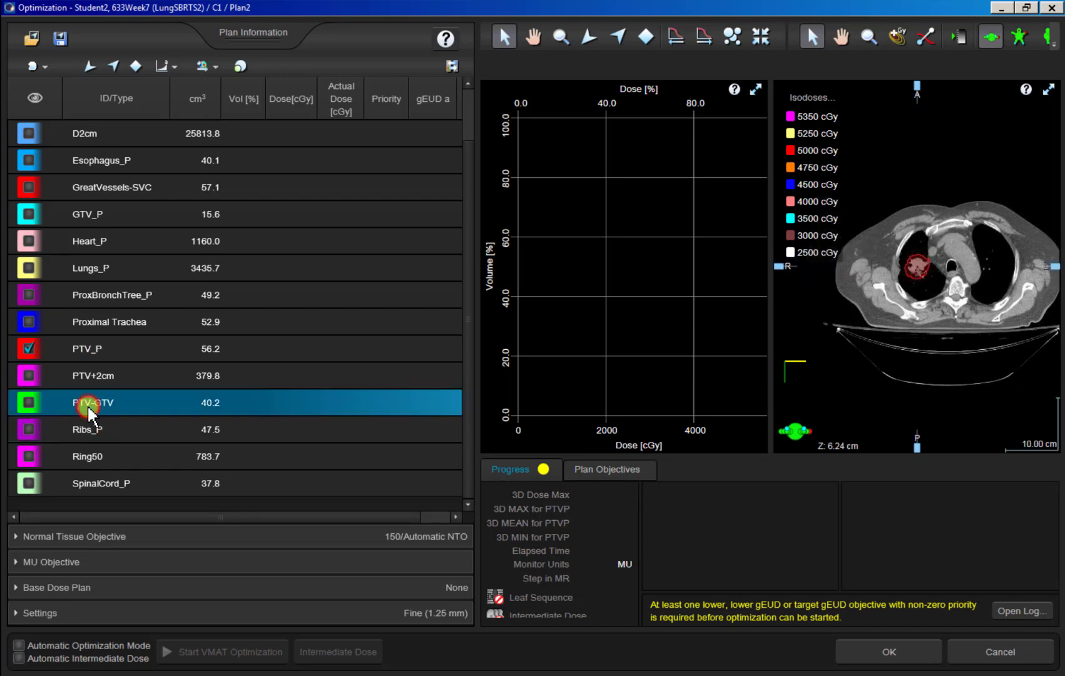
{"action": "left_click", "coordinate": [86, 66]}
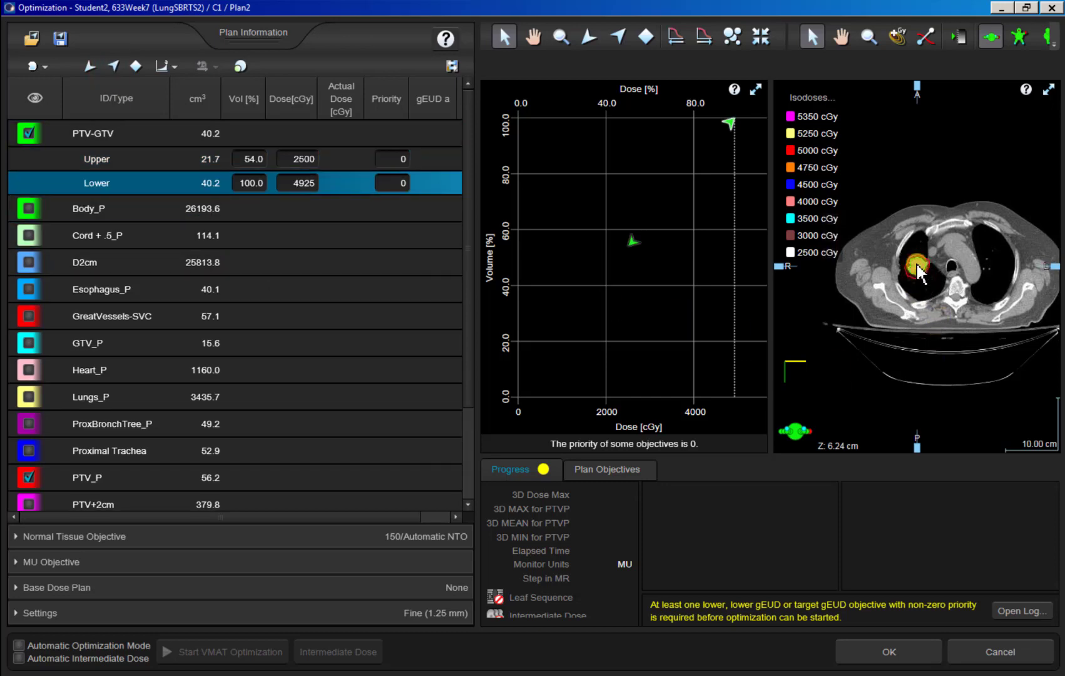
Set the PTV-GTV lower objective to a dose of 5000 cGy with priority 75.
{"action": "scroll", "coordinate": [924, 274], "scroll_direction": "down", "scroll_amount": 2}
{"action": "scroll", "coordinate": [924, 273], "scroll_direction": "up", "scroll_amount": 5}
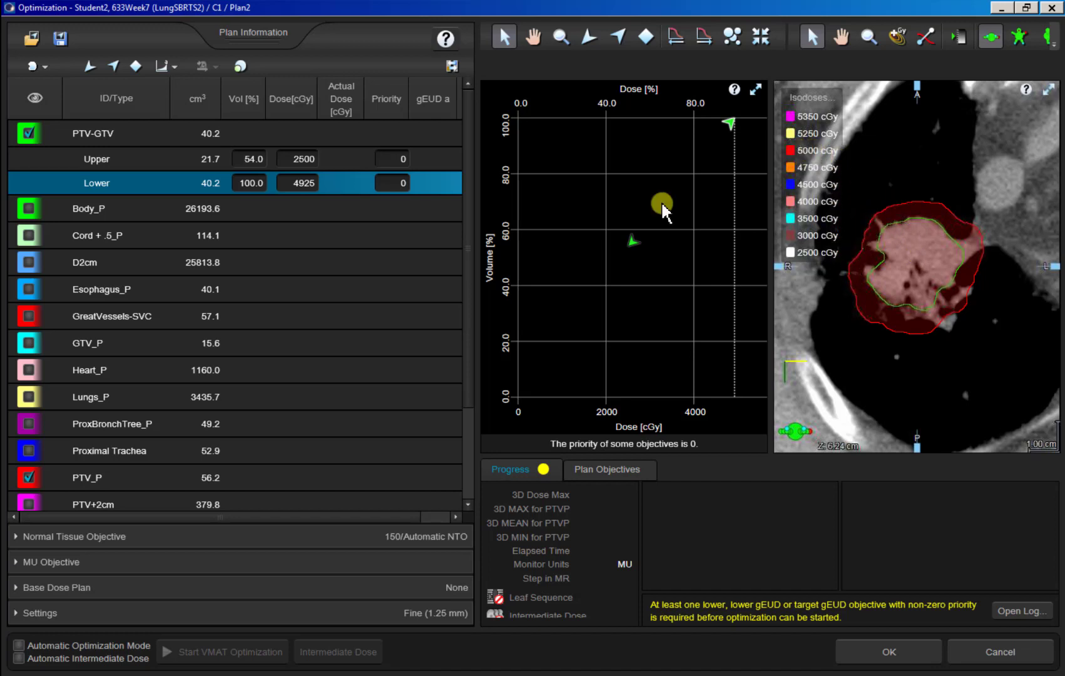
{"action": "left_click", "coordinate": [295, 186]}
{"action": "key", "text": "Tab"}
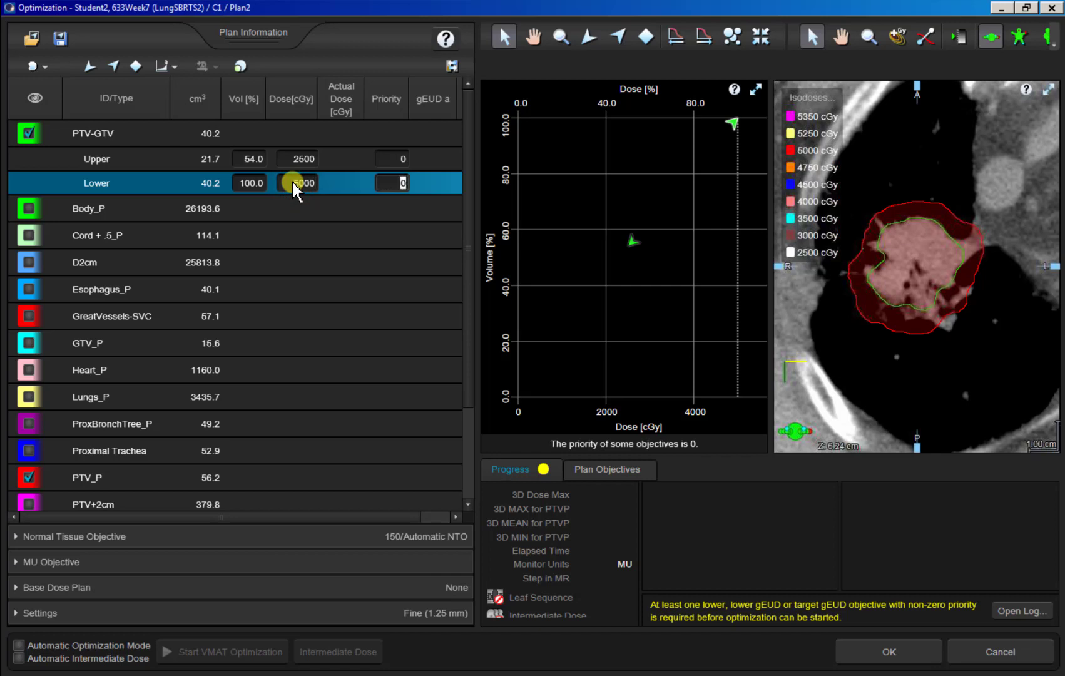
{"action": "type", "text": "75"}
{"action": "key", "text": "Tab"}
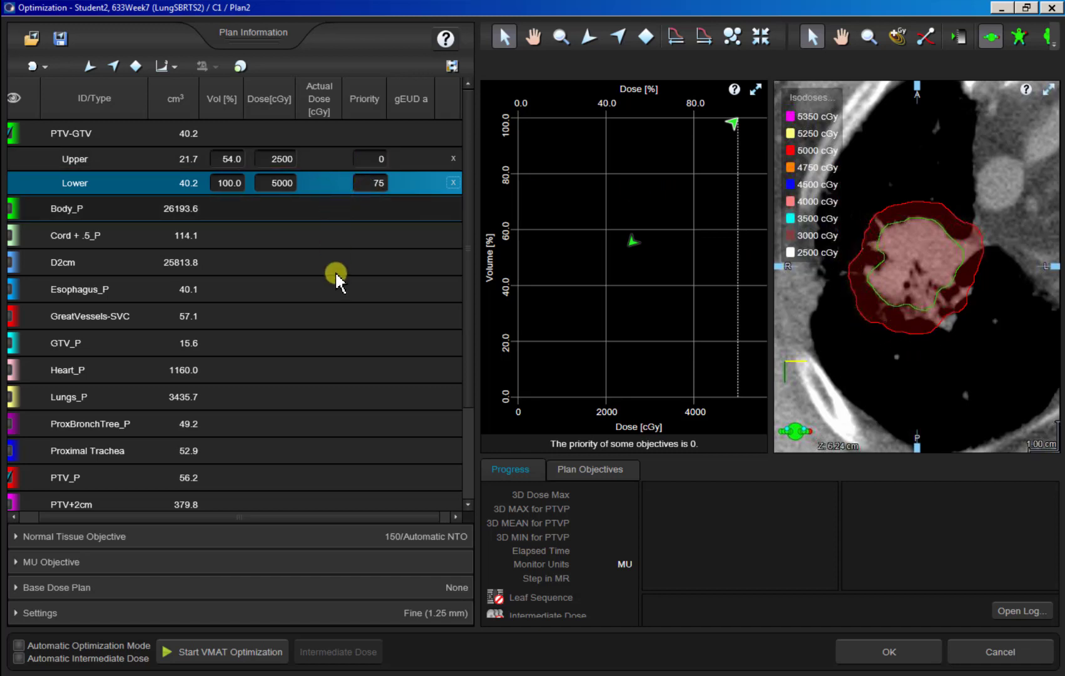
{"action": "left_click_drag", "start_coordinate": [283, 520], "coordinate": [262, 519]}
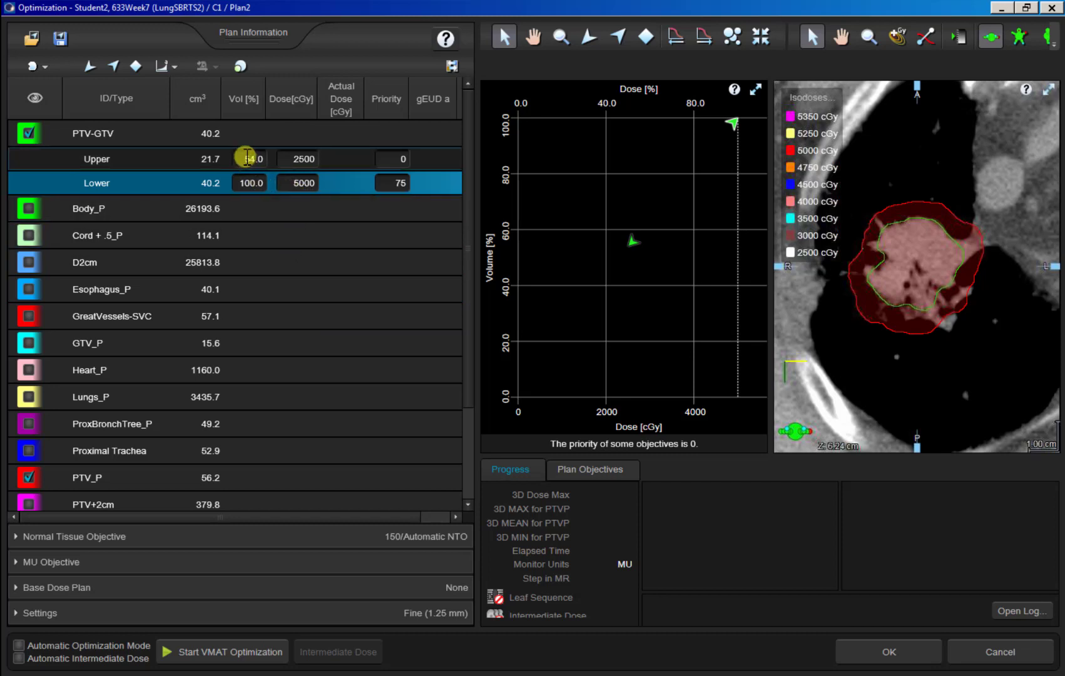
Set the PTV-GTV upper objective to 0% volume at 6000 cGy with priority 75.
{"action": "left_click", "coordinate": [244, 158]}
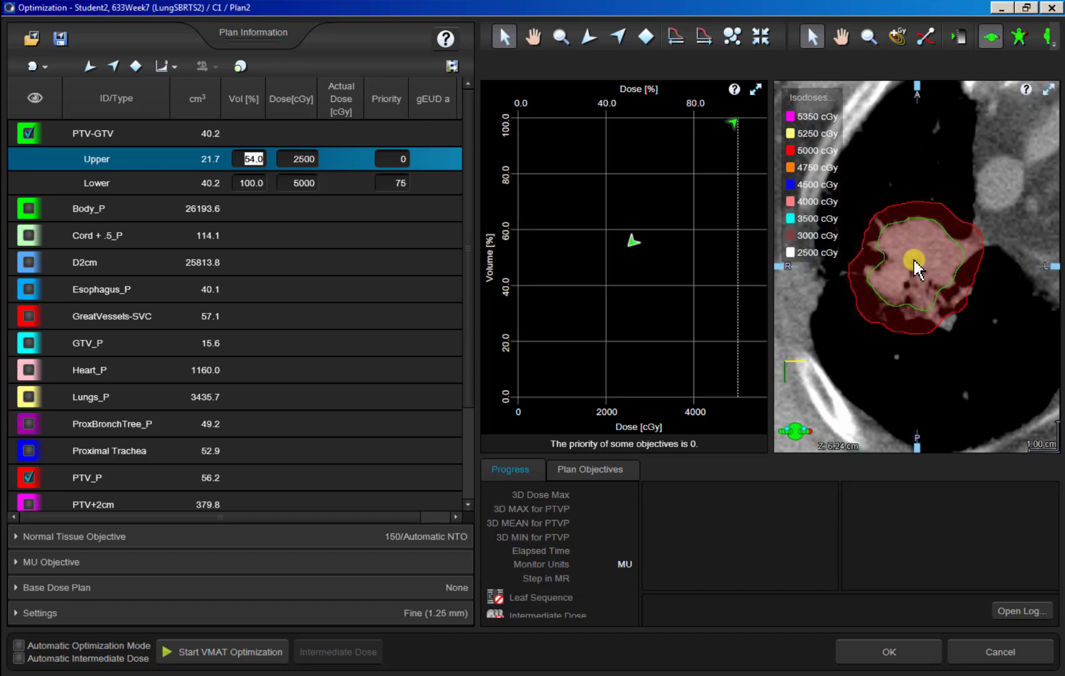
{"action": "left_click_drag", "start_coordinate": [241, 154], "coordinate": [292, 154]}
{"action": "type", "text": "0"}
{"action": "key", "text": "Tab"}
{"action": "type", "text": "6"}
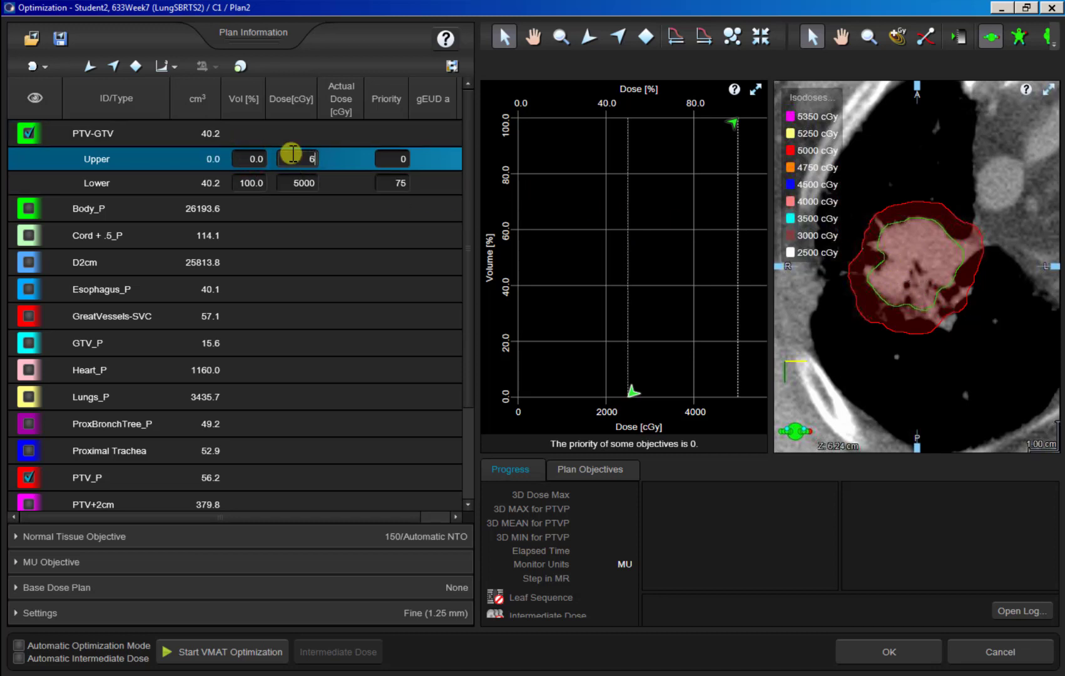
{"action": "type", "text": "000"}
{"action": "key", "text": "Tab"}
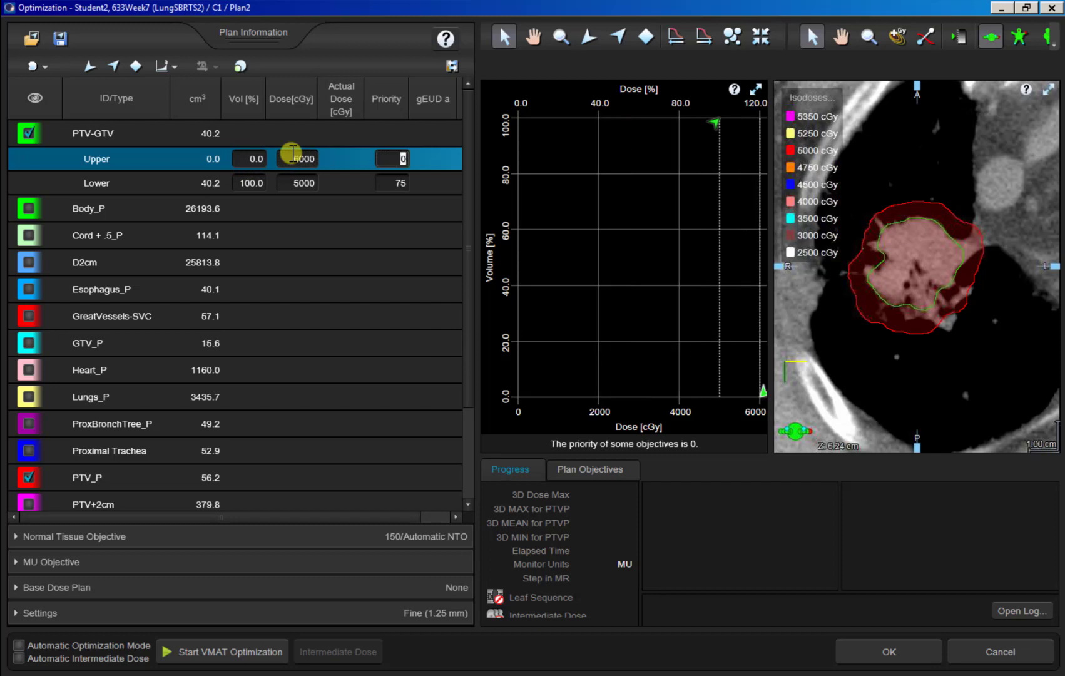
{"action": "type", "text": "75"}
{"action": "key", "text": "Tab"}
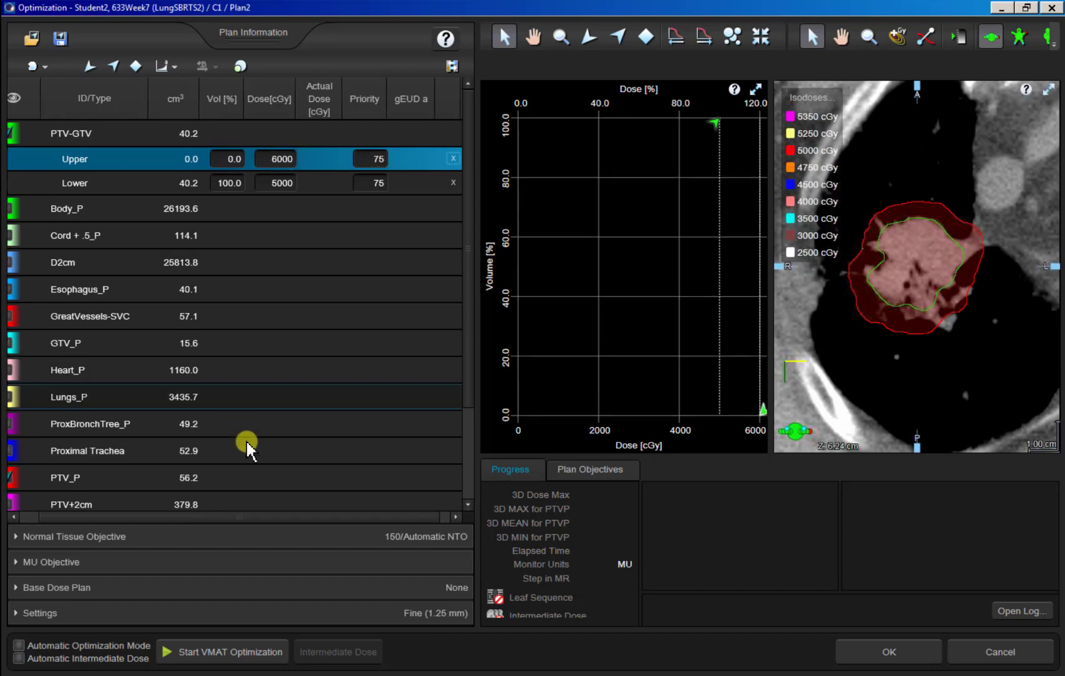
{"action": "left_click_drag", "start_coordinate": [257, 511], "coordinate": [71, 418]}
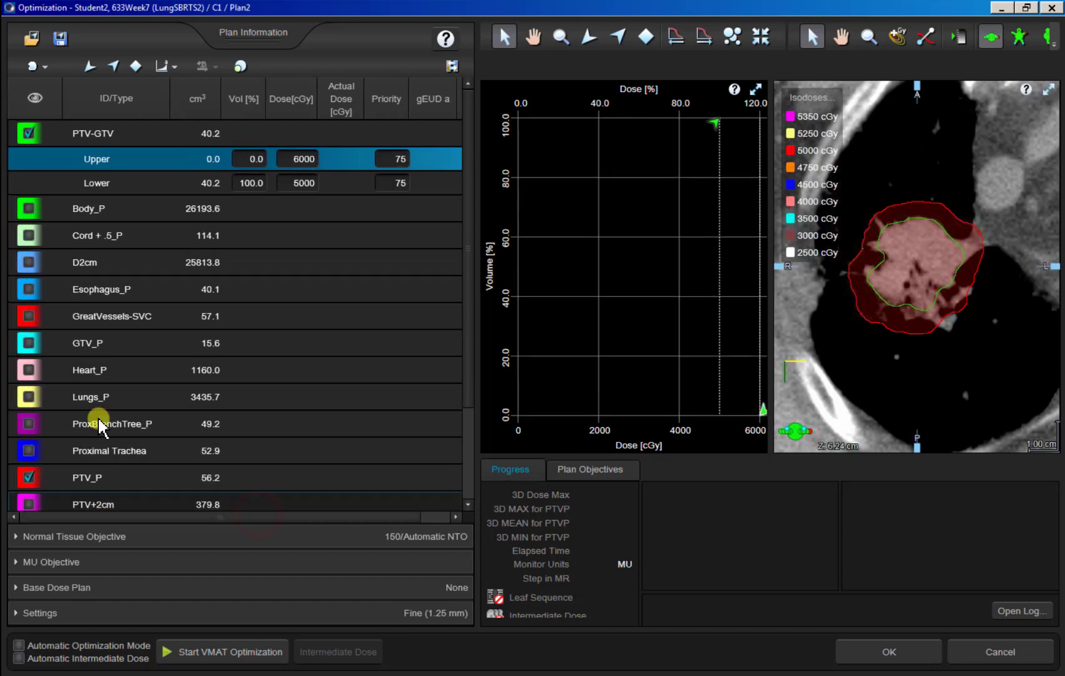
Display the GTV_P structure and add an upper and a lower dose objective to it.
{"action": "left_click", "coordinate": [93, 343]}
{"action": "left_click", "coordinate": [29, 344]}
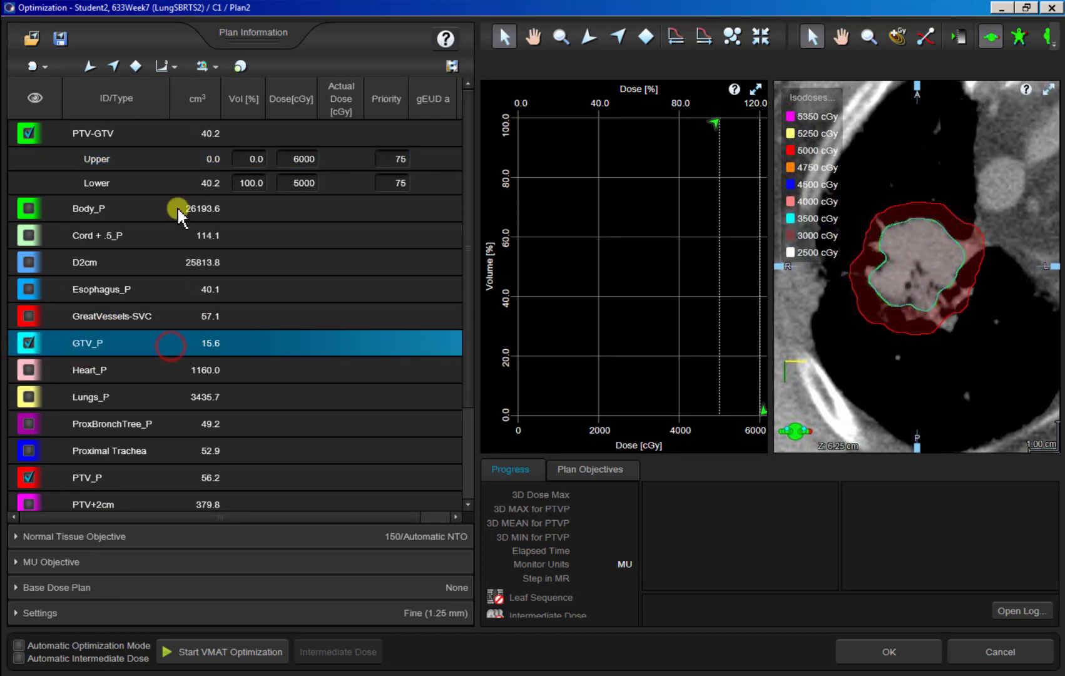
{"action": "left_click", "coordinate": [90, 67]}
{"action": "left_click", "coordinate": [113, 66]}
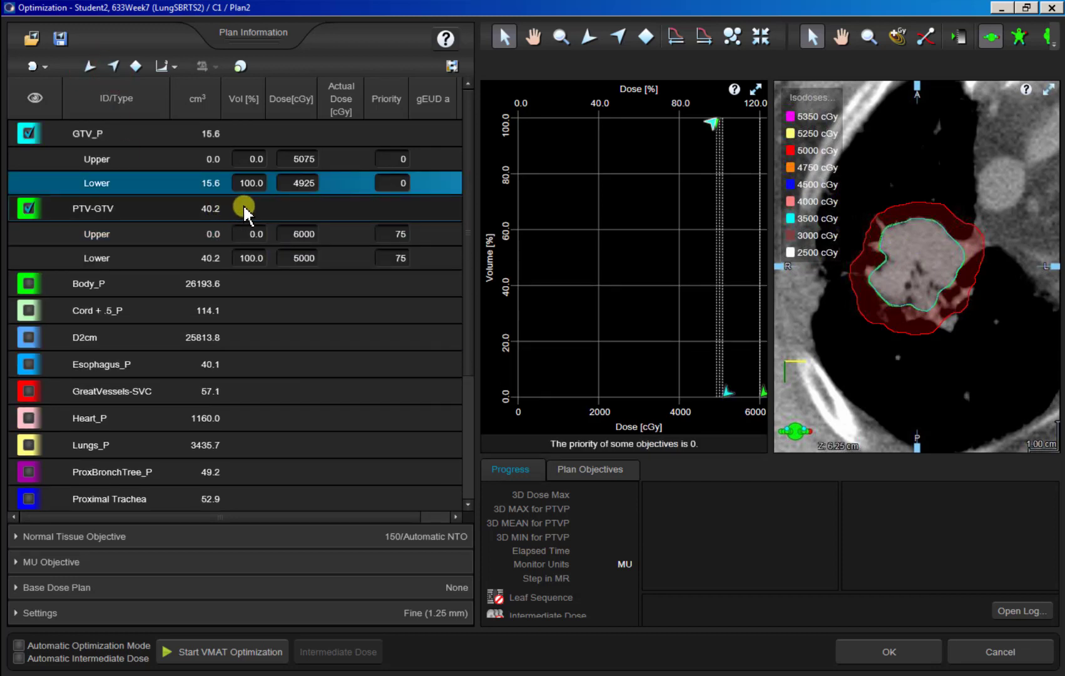
Set the GTV_P lower objective to a dose of 6000 cGy with priority 75.
{"action": "left_click", "coordinate": [222, 181]}
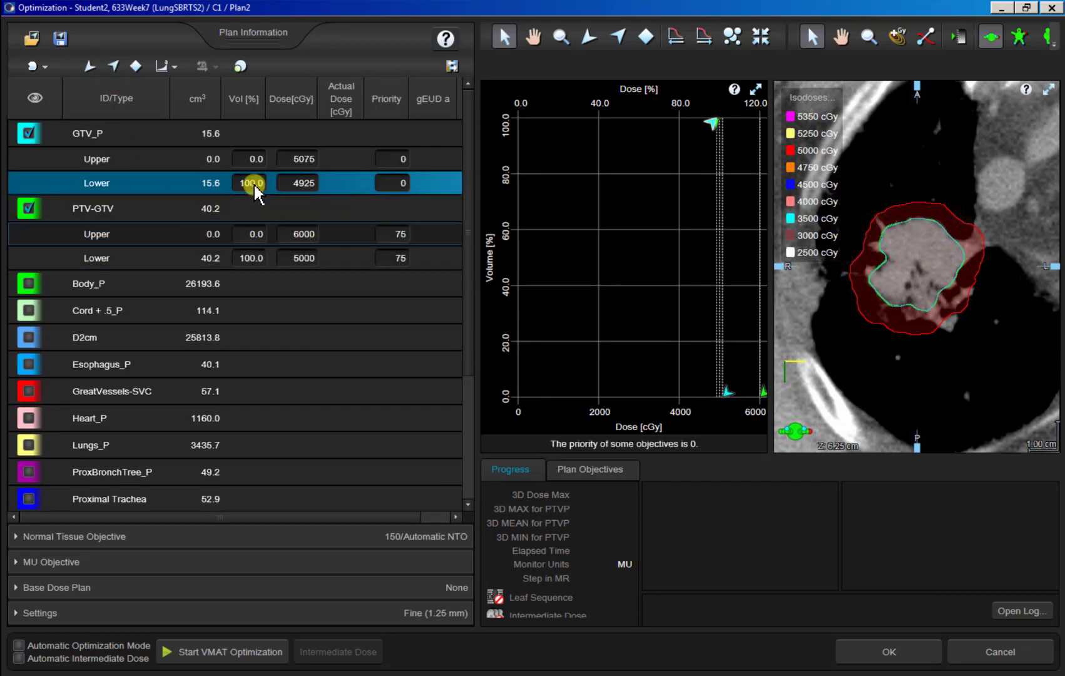
{"action": "left_click", "coordinate": [293, 182]}
{"action": "type", "text": "6000"}
{"action": "key", "text": "Tab"}
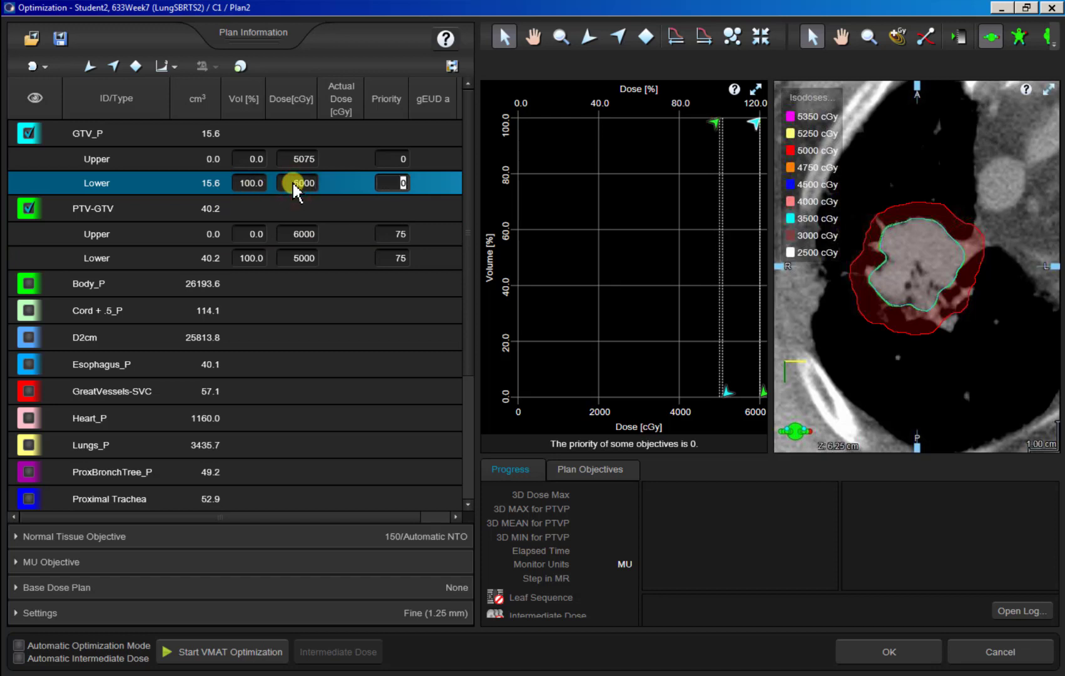
{"action": "type", "text": "75"}
{"action": "key", "text": "Tab"}
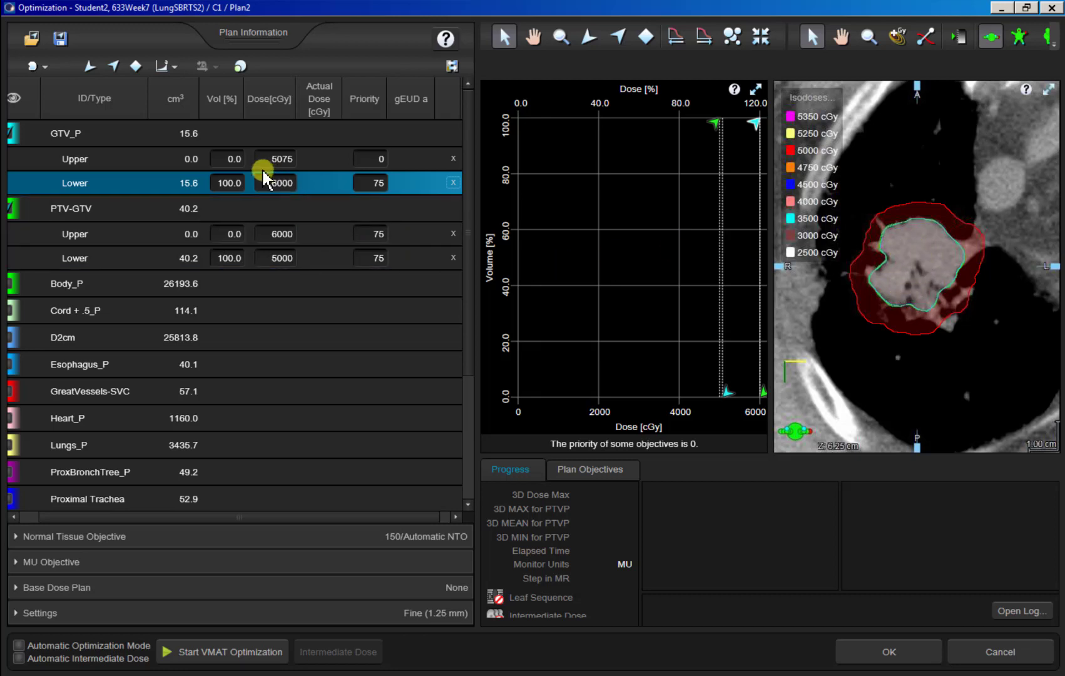
Set the GTV_P upper objective to a dose of 7000 cGy with priority 75.
{"action": "left_click", "coordinate": [279, 162]}
{"action": "type", "text": "7000"}
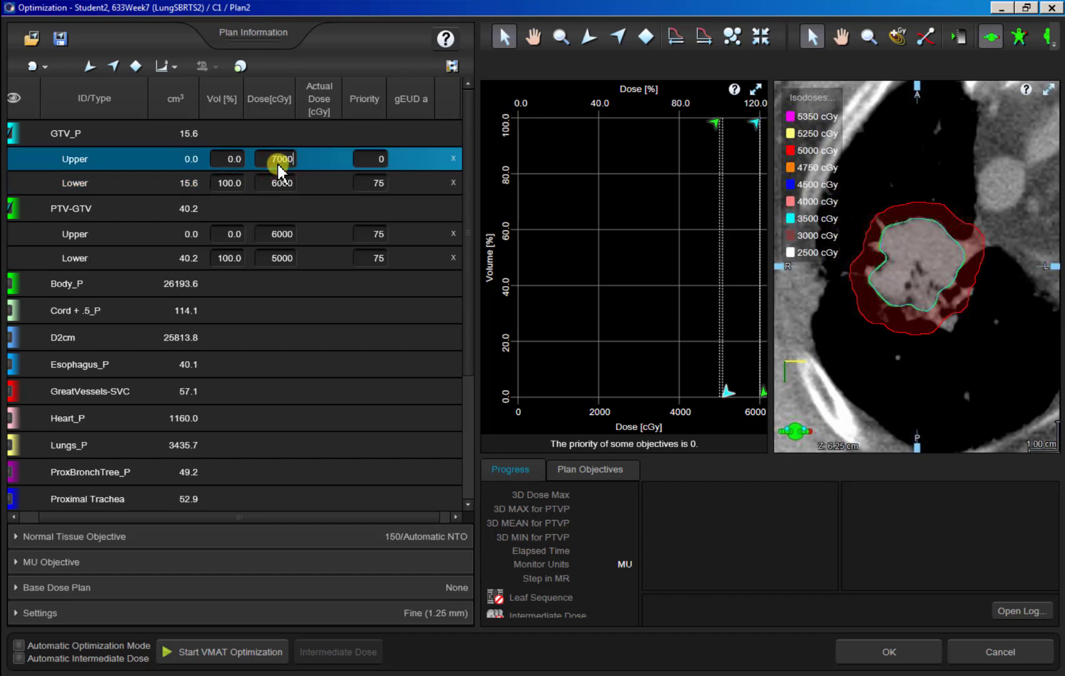
{"action": "key", "text": "Tab"}
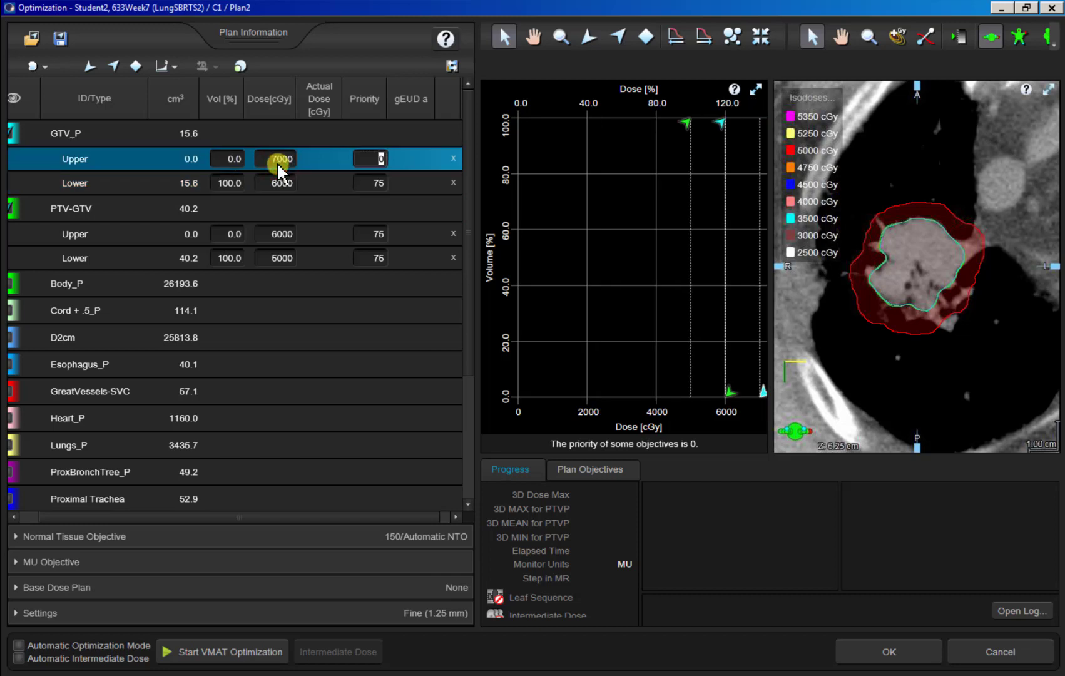
{"action": "type", "text": "75"}
{"action": "key", "text": "Tab"}
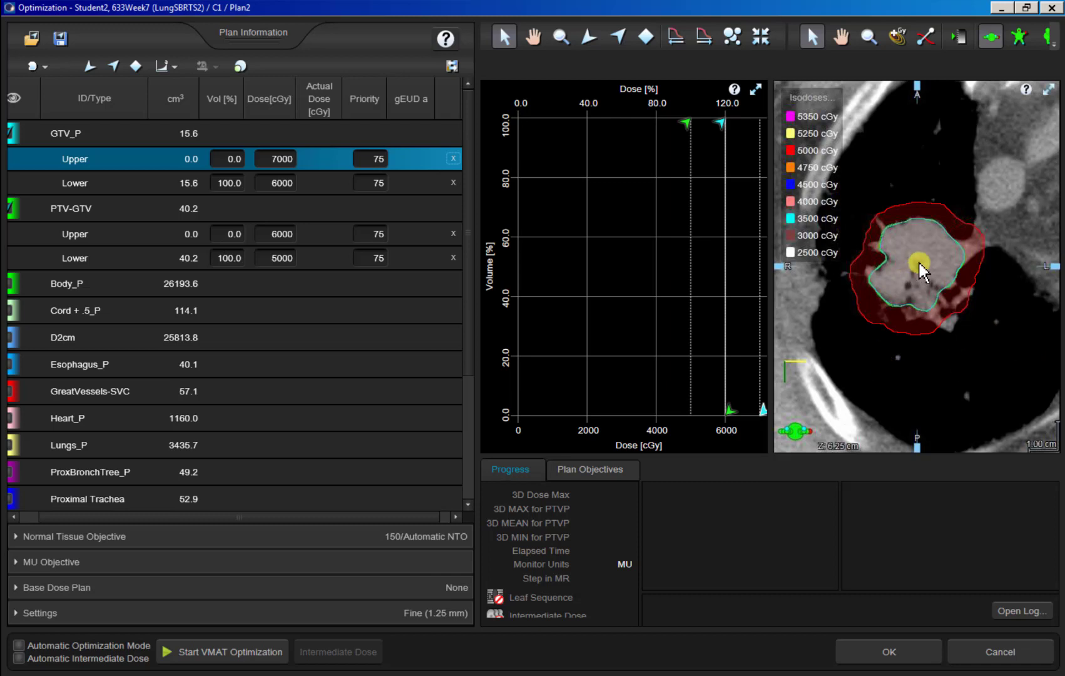
Examine the GTV and PTV contours through the axial CT slices of the tumor.
{"action": "scroll", "coordinate": [924, 266], "scroll_direction": "up", "scroll_amount": 3}
{"action": "scroll", "coordinate": [951, 248], "scroll_direction": "down", "scroll_amount": 13}
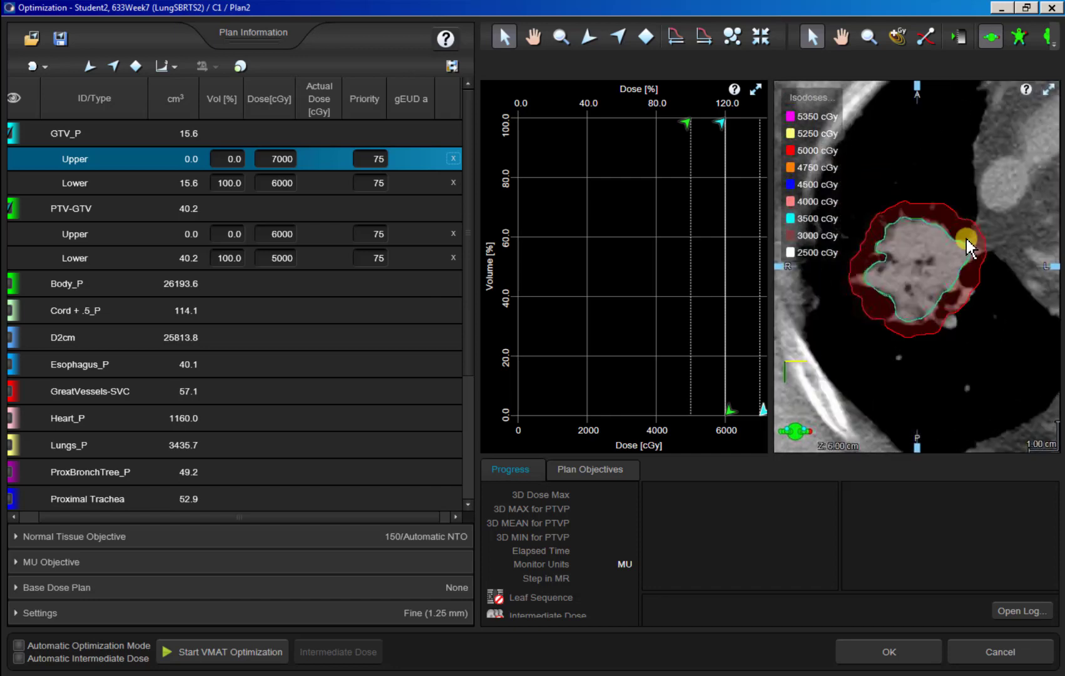
{"action": "scroll", "coordinate": [1003, 301], "scroll_direction": "up", "scroll_amount": 11}
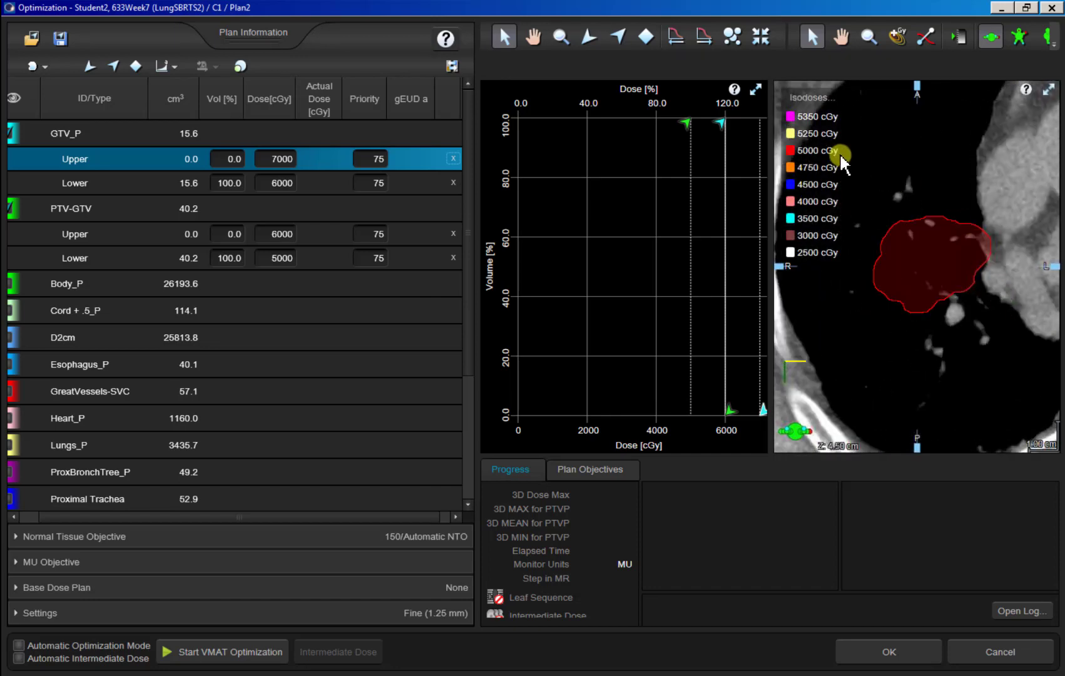
{"action": "scroll", "coordinate": [918, 265], "scroll_direction": "up", "scroll_amount": 7}
{"action": "scroll", "coordinate": [918, 265], "scroll_direction": "down", "scroll_amount": 11}
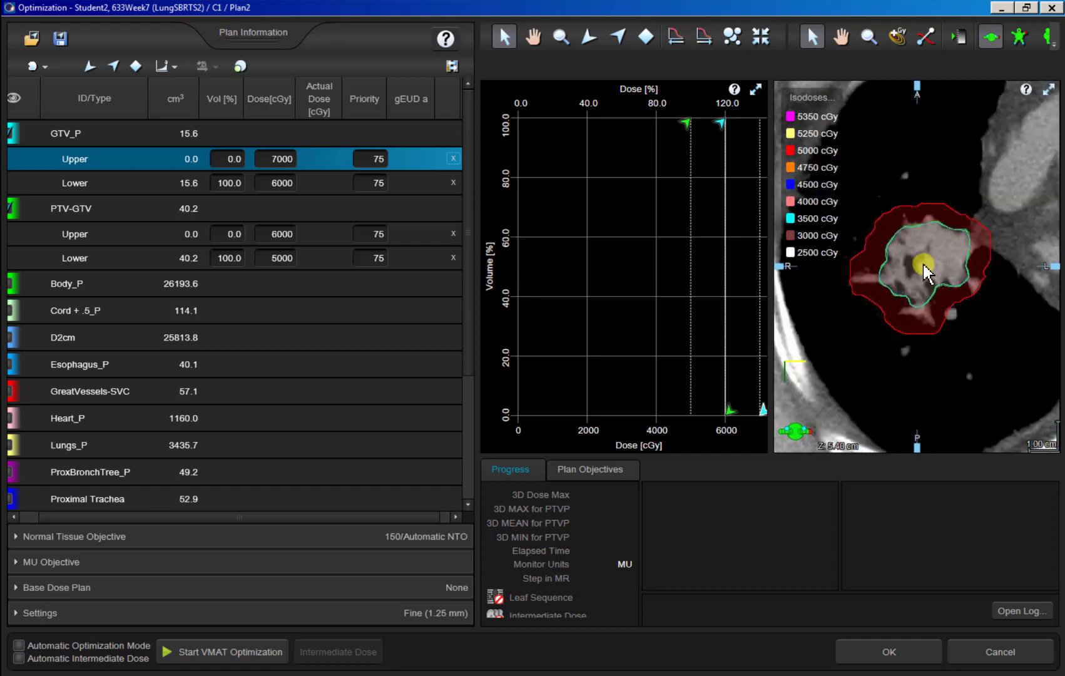
{"action": "scroll", "coordinate": [939, 262], "scroll_direction": "up", "scroll_amount": 1}
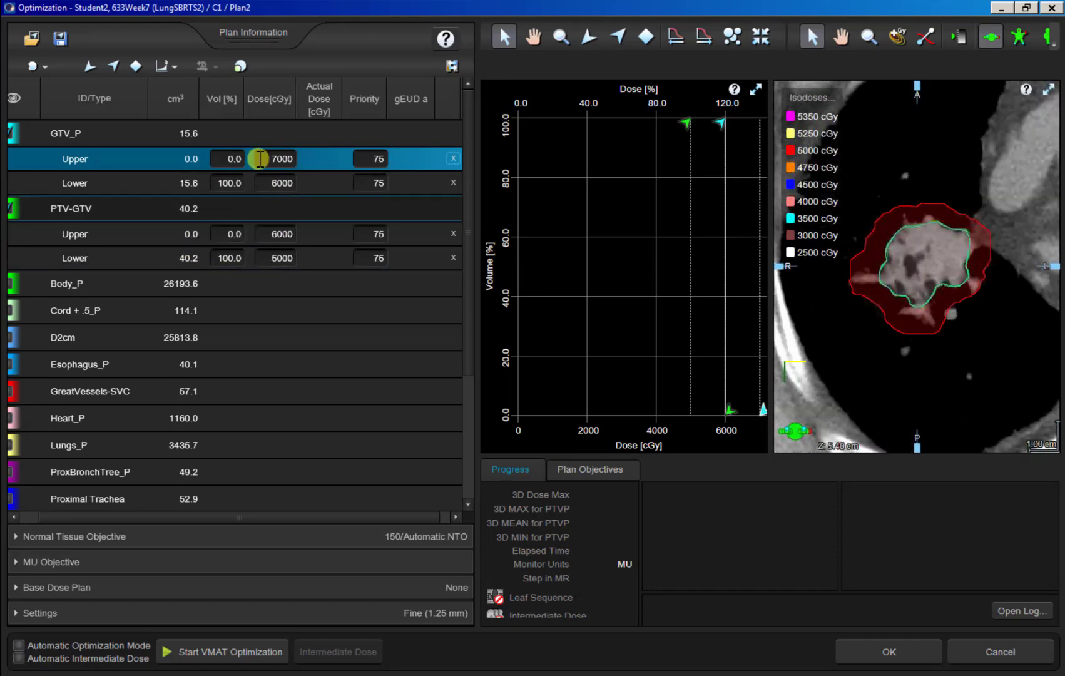
{"action": "left_click_drag", "start_coordinate": [285, 518], "coordinate": [190, 514]}
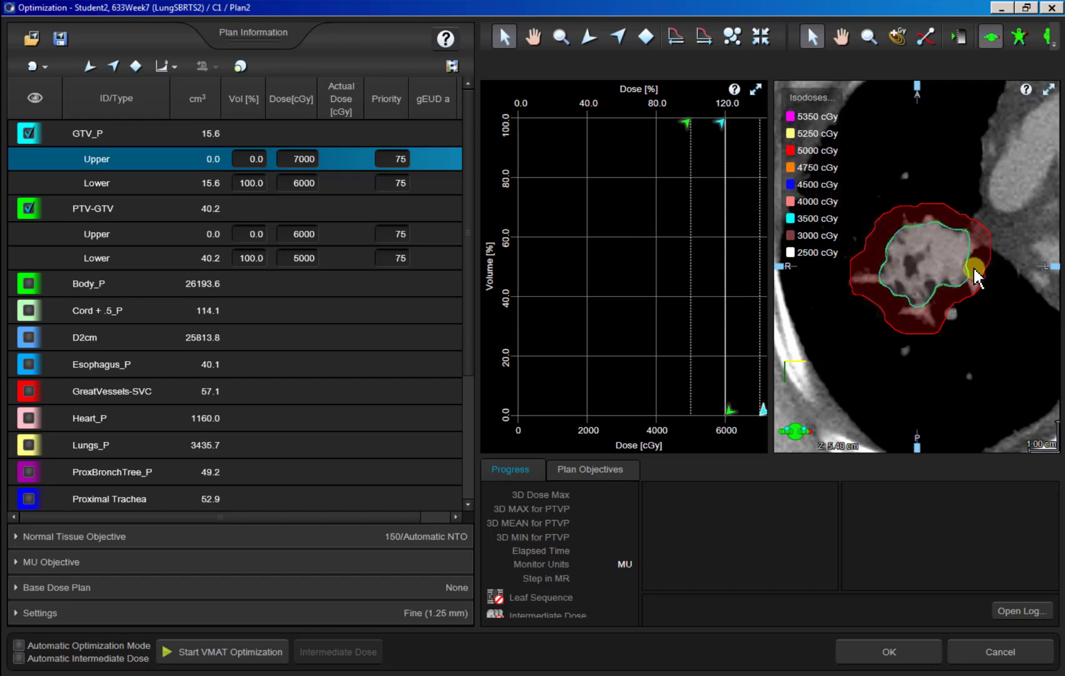
Try a dose of 5100 cGy for the GTV_P lower objective, and restore it to 6000 cGy.
{"action": "left_click", "coordinate": [298, 184]}
{"action": "left_click", "coordinate": [297, 184]}
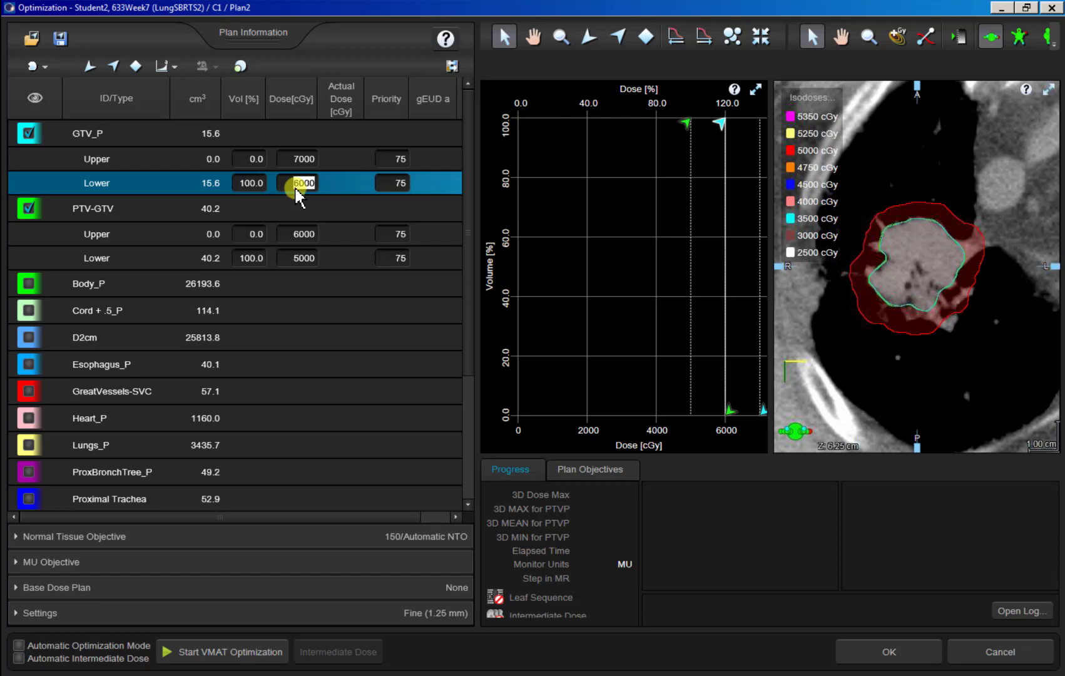
{"action": "left_click_drag", "start_coordinate": [297, 187], "coordinate": [325, 188]}
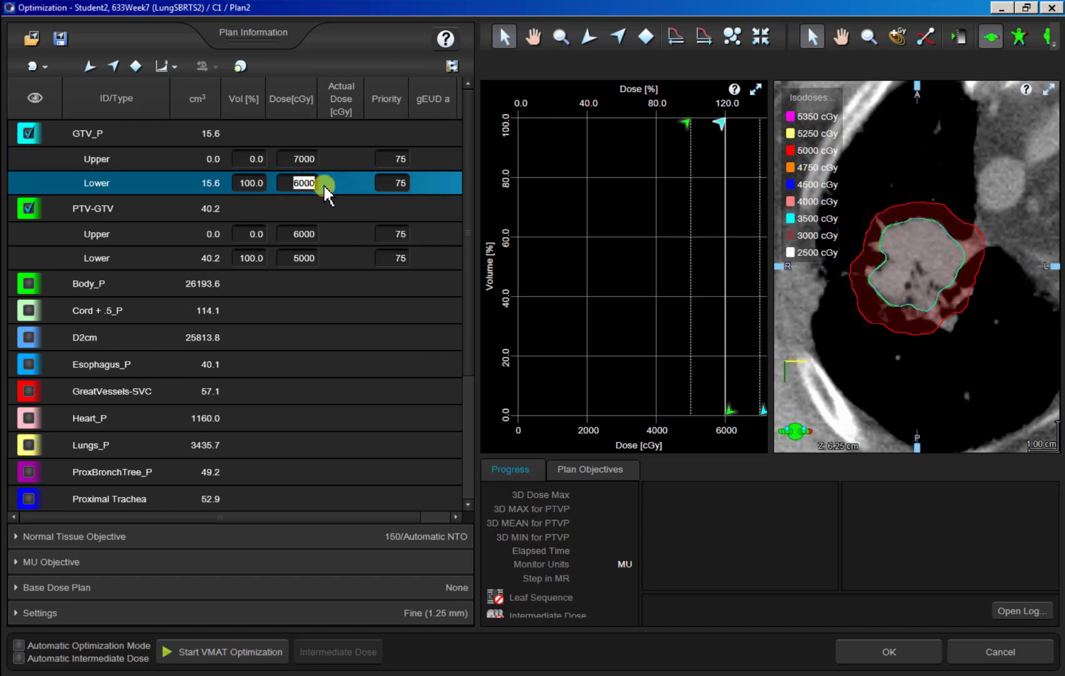
{"action": "key", "text": "Tab"}
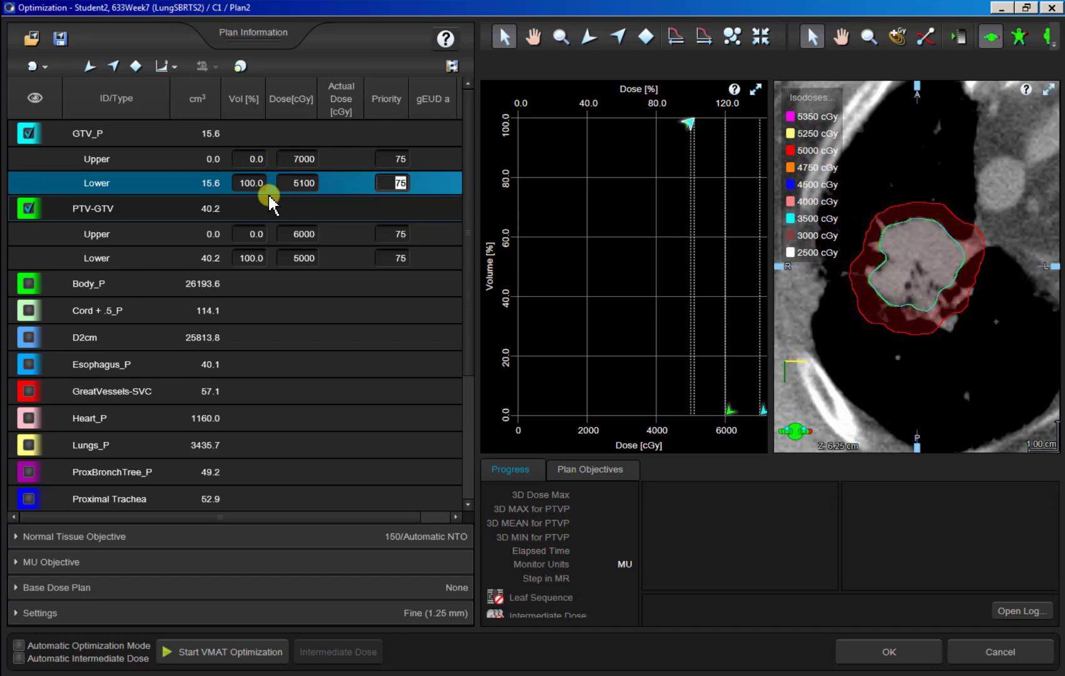
{"action": "double_click", "coordinate": [300, 183]}
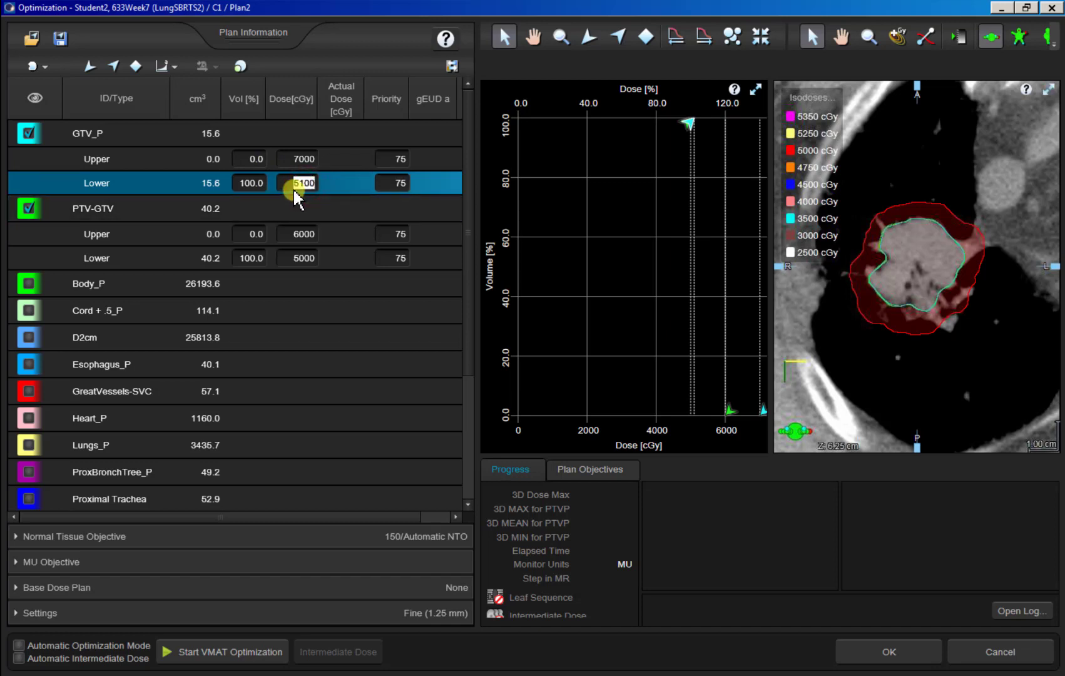
{"action": "key", "text": "Tab"}
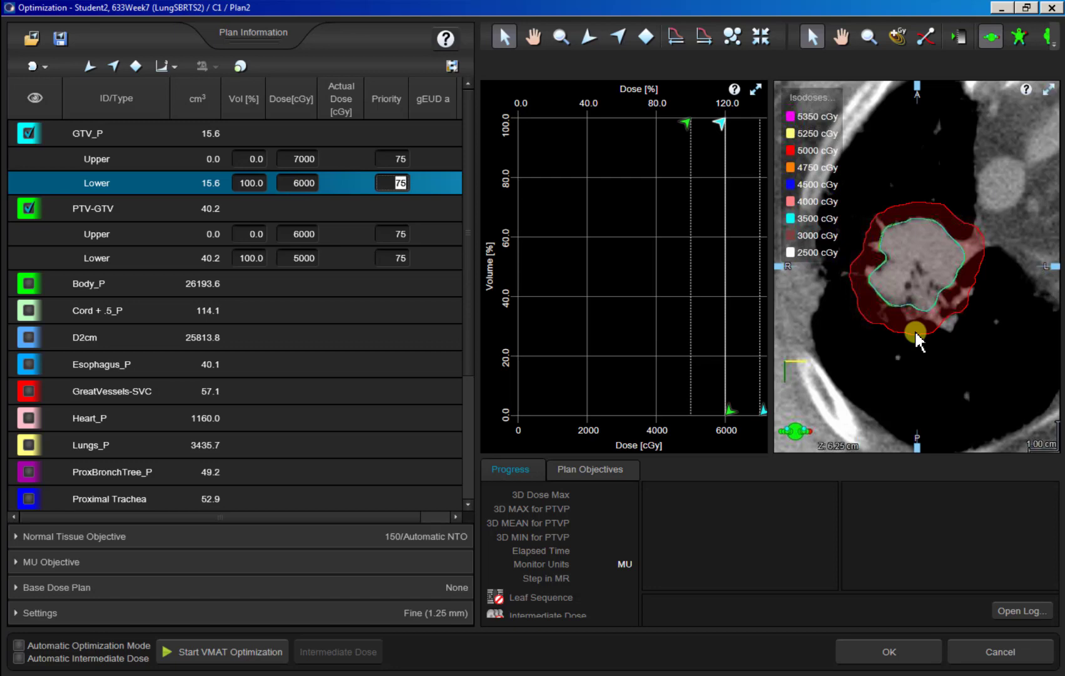
Review the target's extent across the axial slices and compare it with the GTV_P lower dose objective.
{"action": "scroll", "coordinate": [991, 288], "scroll_direction": "up", "scroll_amount": 5}
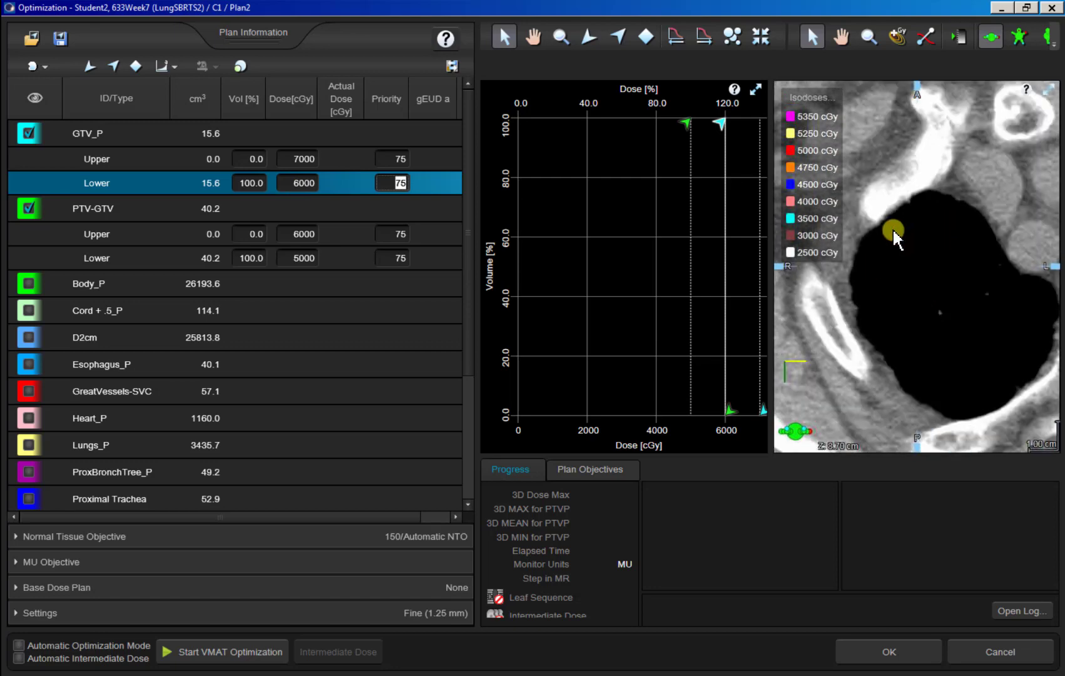
{"action": "scroll", "coordinate": [918, 230], "scroll_direction": "down", "scroll_amount": 7}
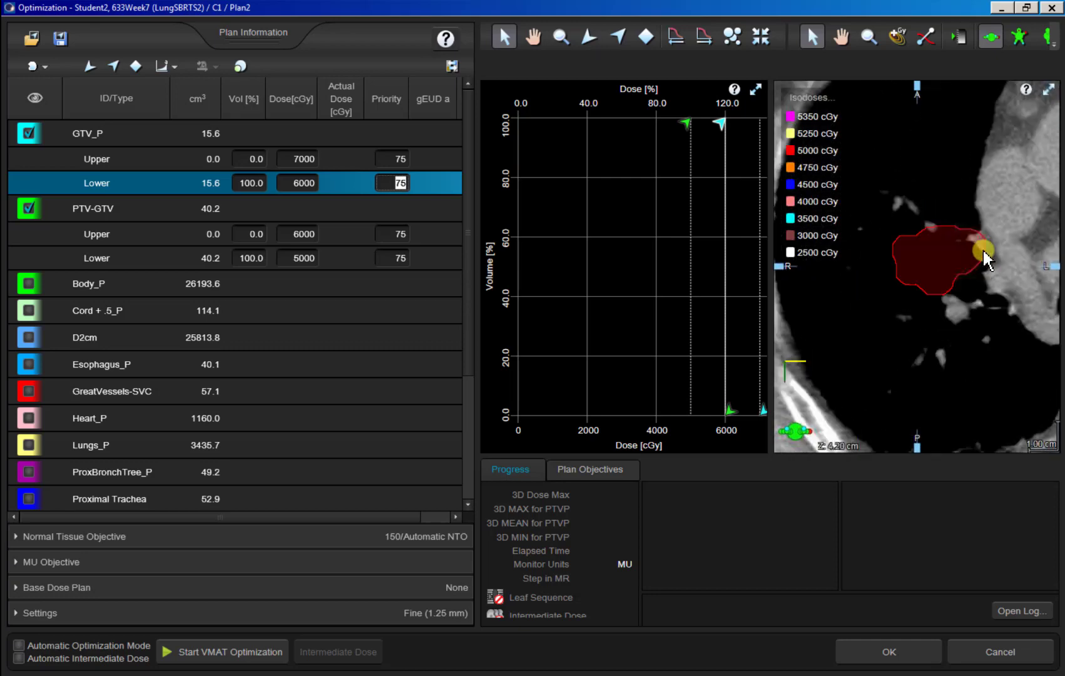
{"action": "scroll", "coordinate": [923, 241], "scroll_direction": "up", "scroll_amount": 8}
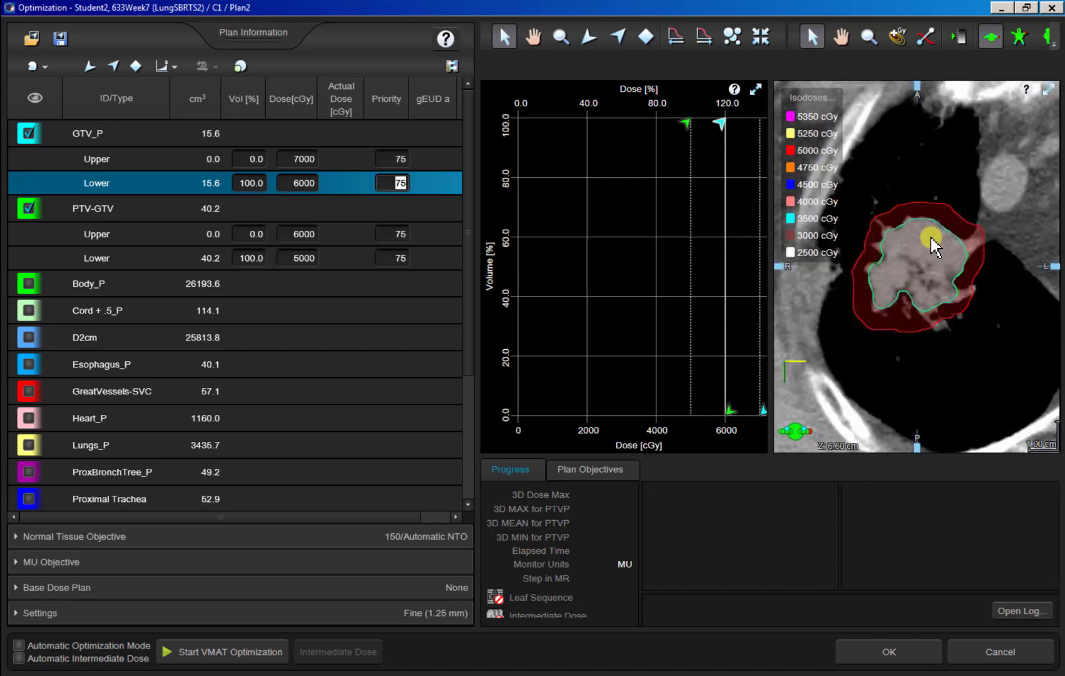
{"action": "scroll", "coordinate": [932, 239], "scroll_direction": "down", "scroll_amount": 4}
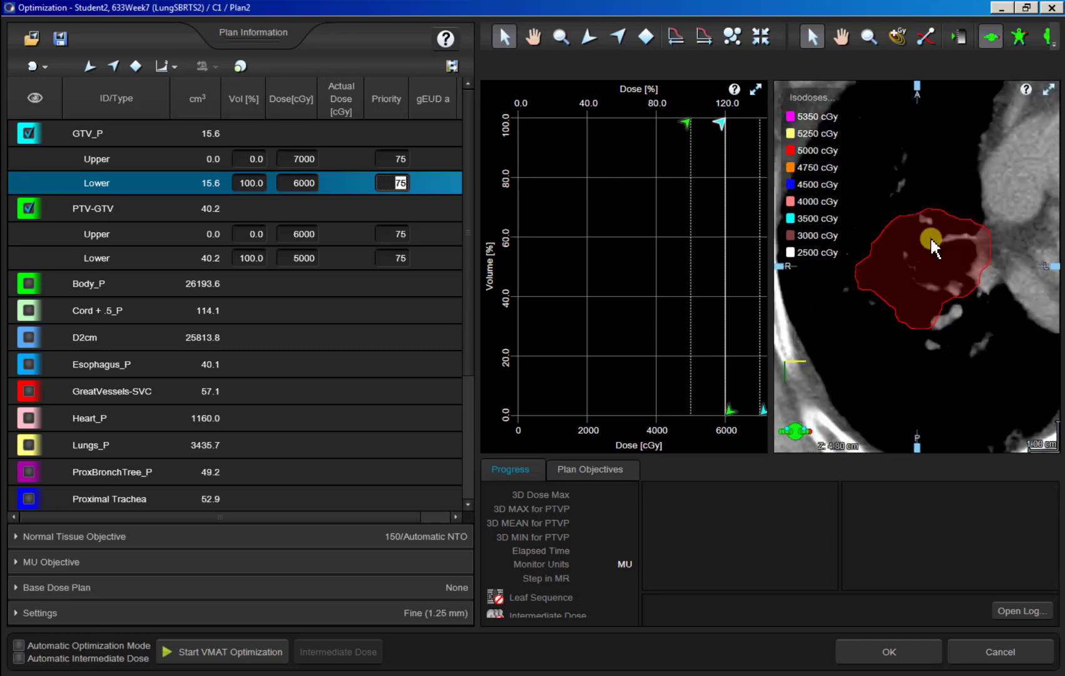
{"action": "scroll", "coordinate": [931, 251], "scroll_direction": "down", "scroll_amount": 2}
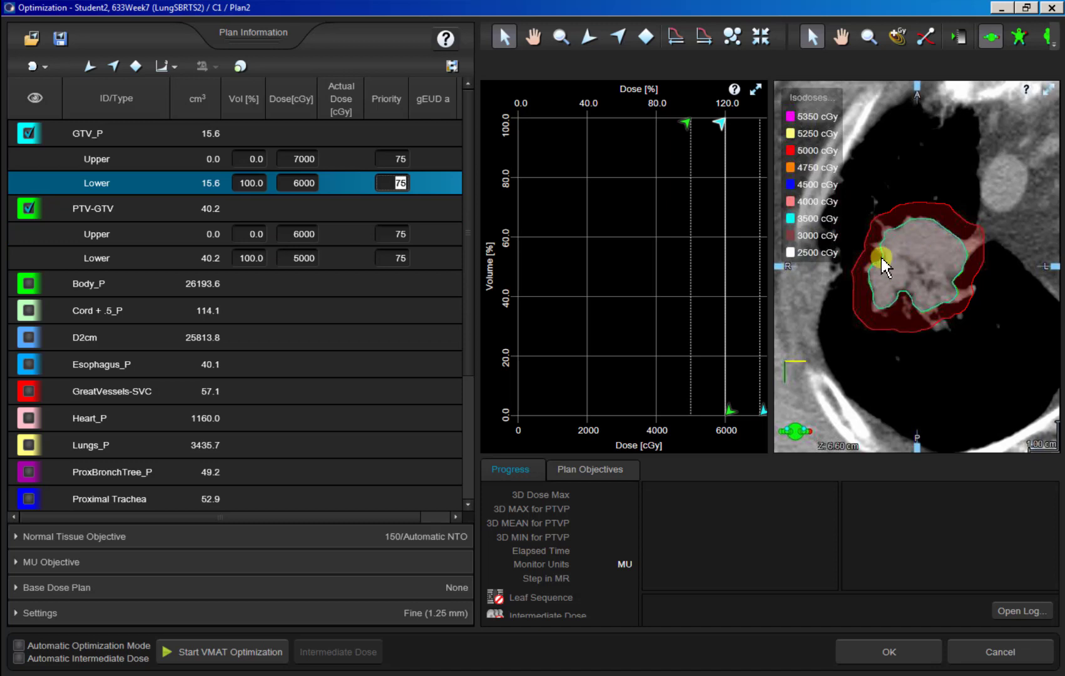
{"action": "left_click", "coordinate": [301, 182]}
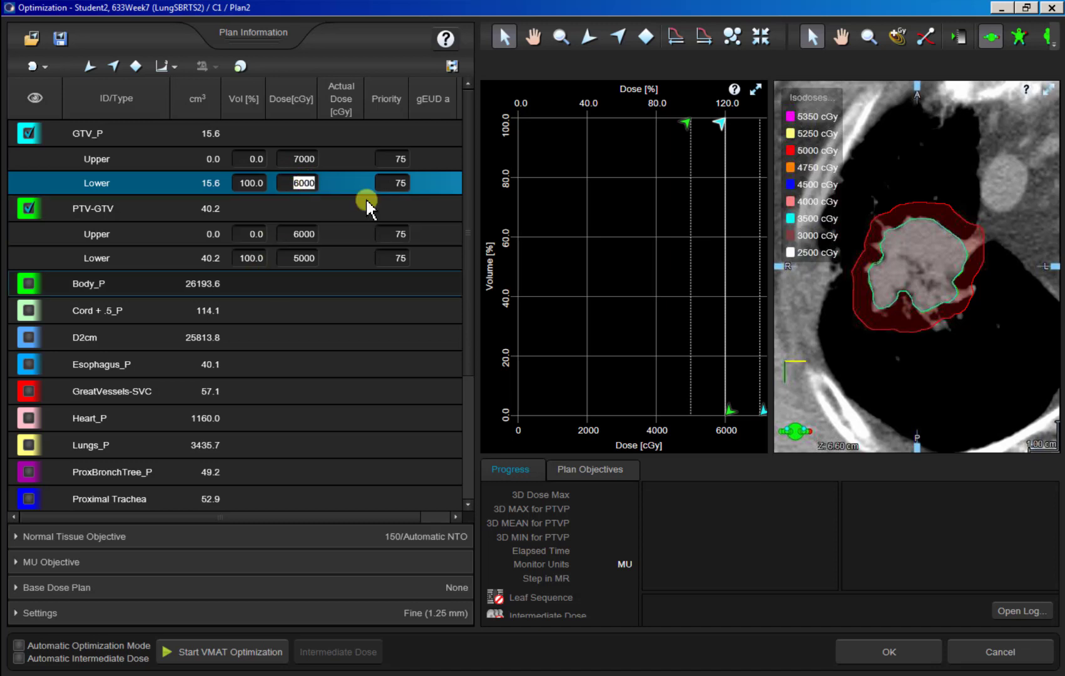
Add an upper dose objective to the Ring50 structure.
{"action": "scroll", "coordinate": [122, 303], "scroll_direction": "down", "scroll_amount": 2}
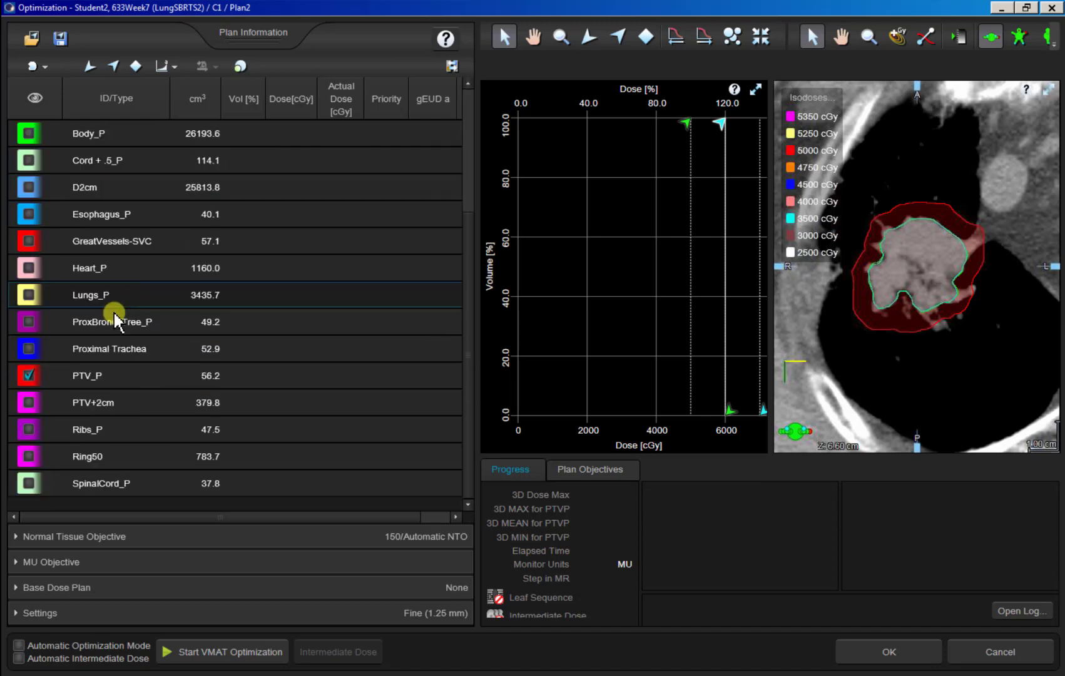
{"action": "left_click", "coordinate": [106, 459]}
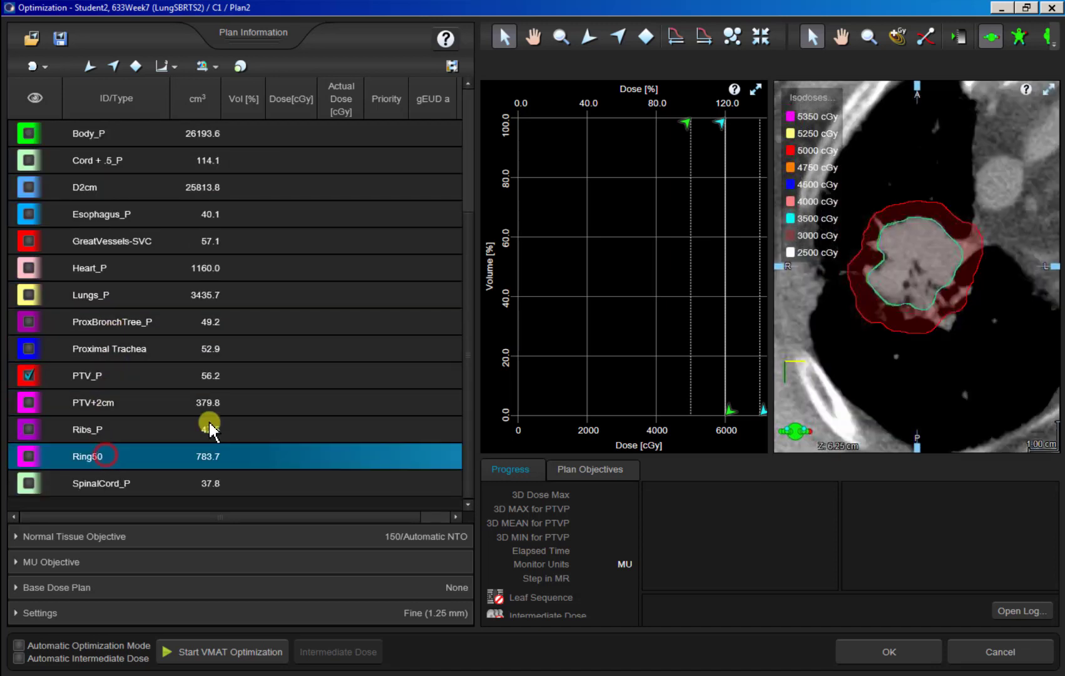
{"action": "left_click", "coordinate": [88, 66]}
Set the Ring50 upper objective to 0% volume at 1900 cGy with priority 50.
{"action": "left_click", "coordinate": [251, 159]}
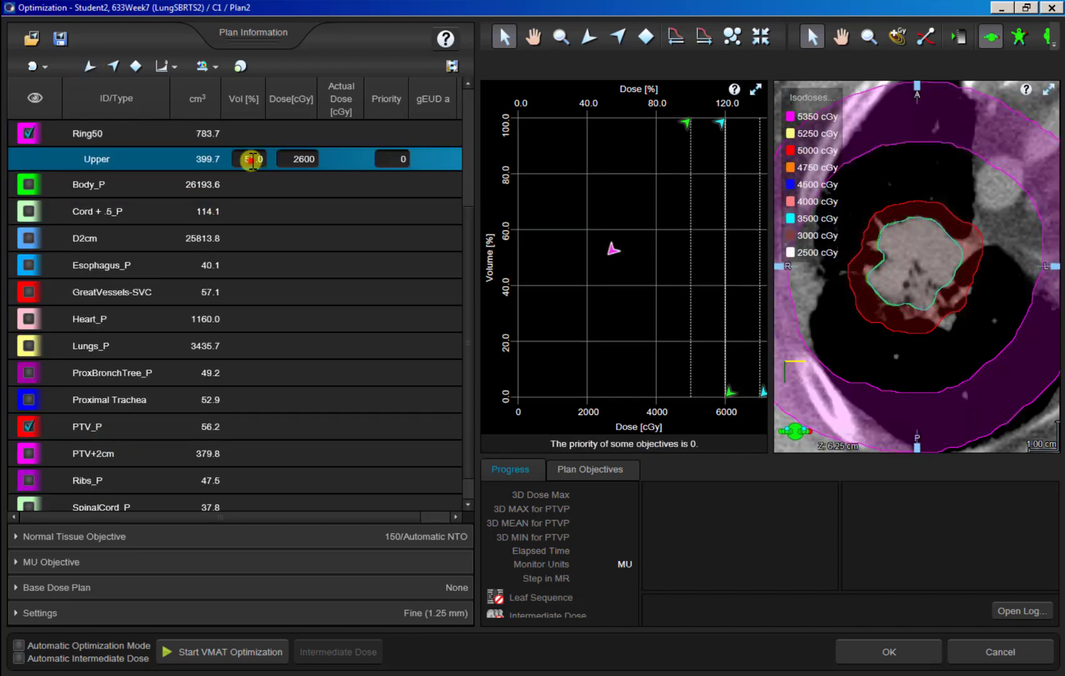
{"action": "left_click", "coordinate": [254, 159]}
{"action": "type", "text": "0"}
{"action": "key", "text": "Tab"}
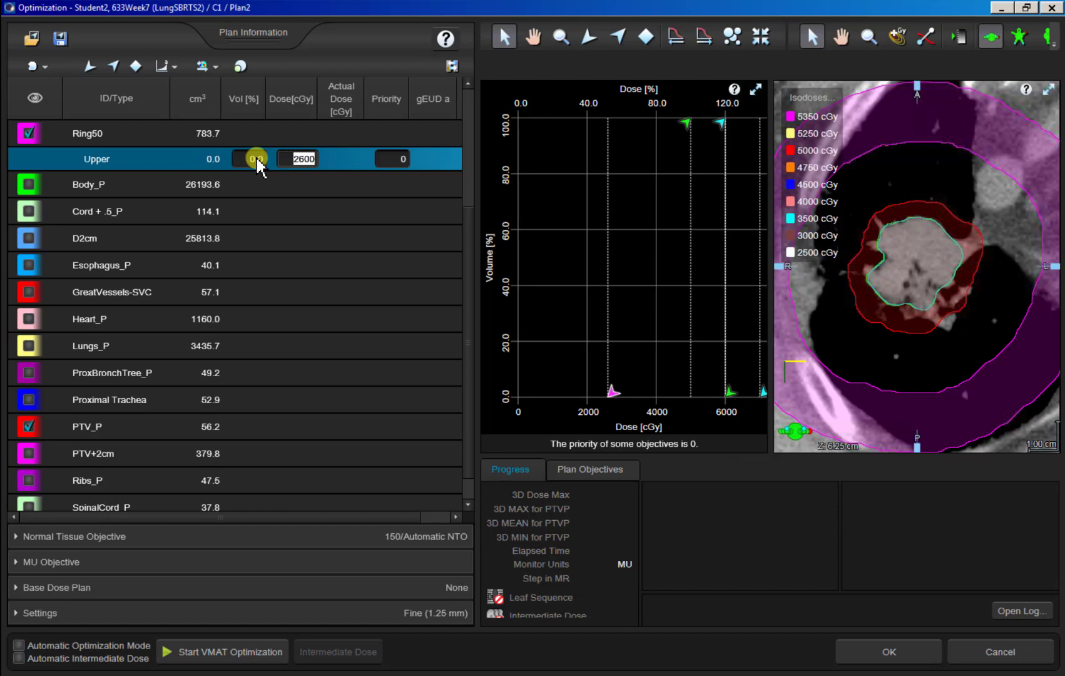
{"action": "type", "text": "1900"}
{"action": "key", "text": "Tab"}
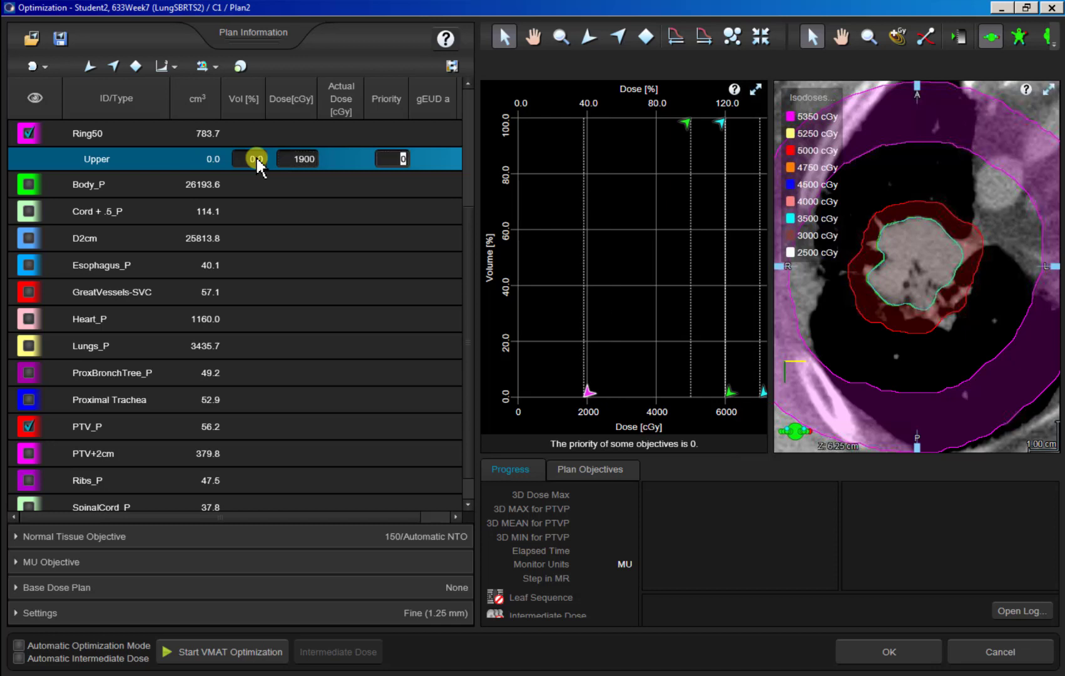
{"action": "type", "text": "50"}
{"action": "key", "text": "Tab"}
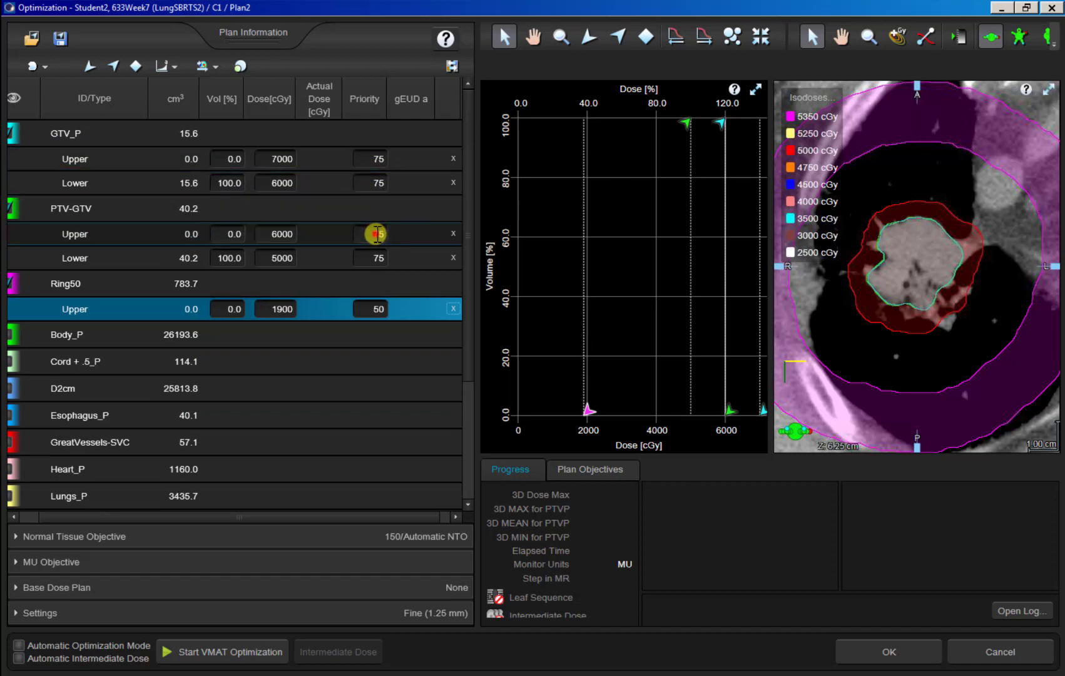
Enable automatic optimization mode and automatic intermediate dose for the VMAT optimization.
{"action": "left_click", "coordinate": [364, 235]}
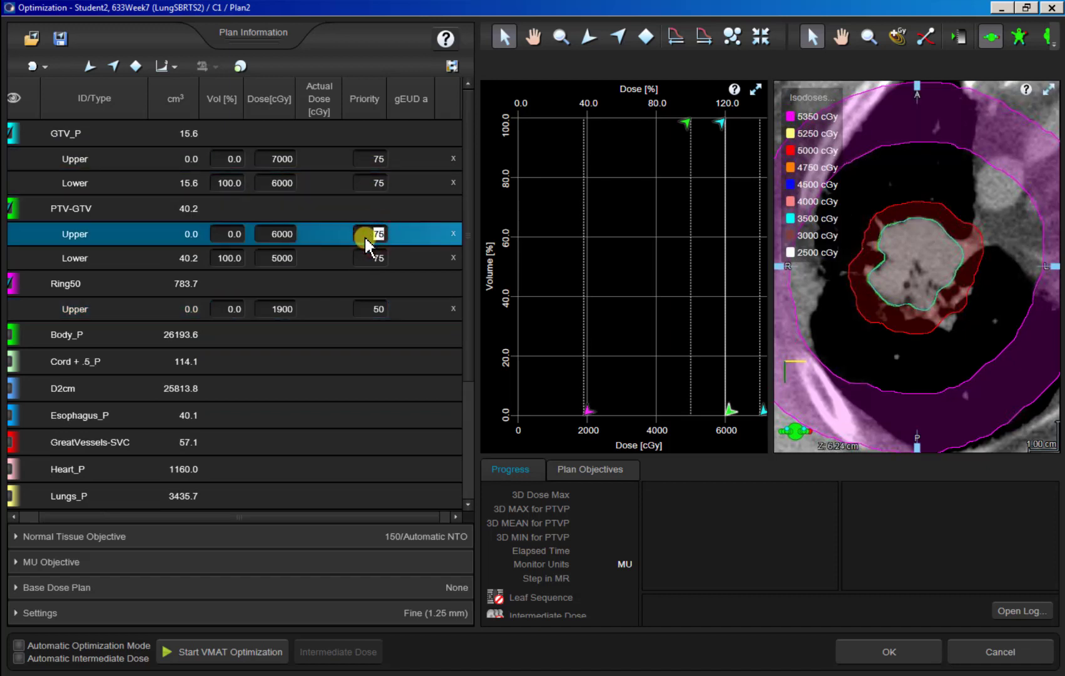
{"action": "left_click", "coordinate": [372, 309]}
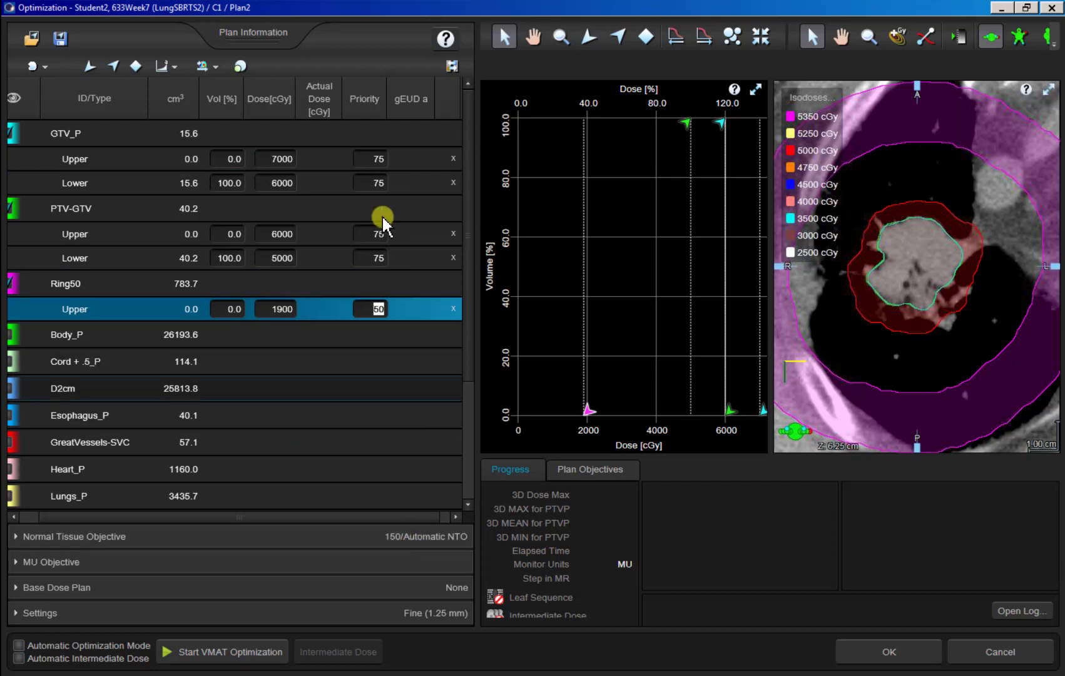
{"action": "left_click", "coordinate": [102, 646]}
{"action": "left_click", "coordinate": [103, 659]}
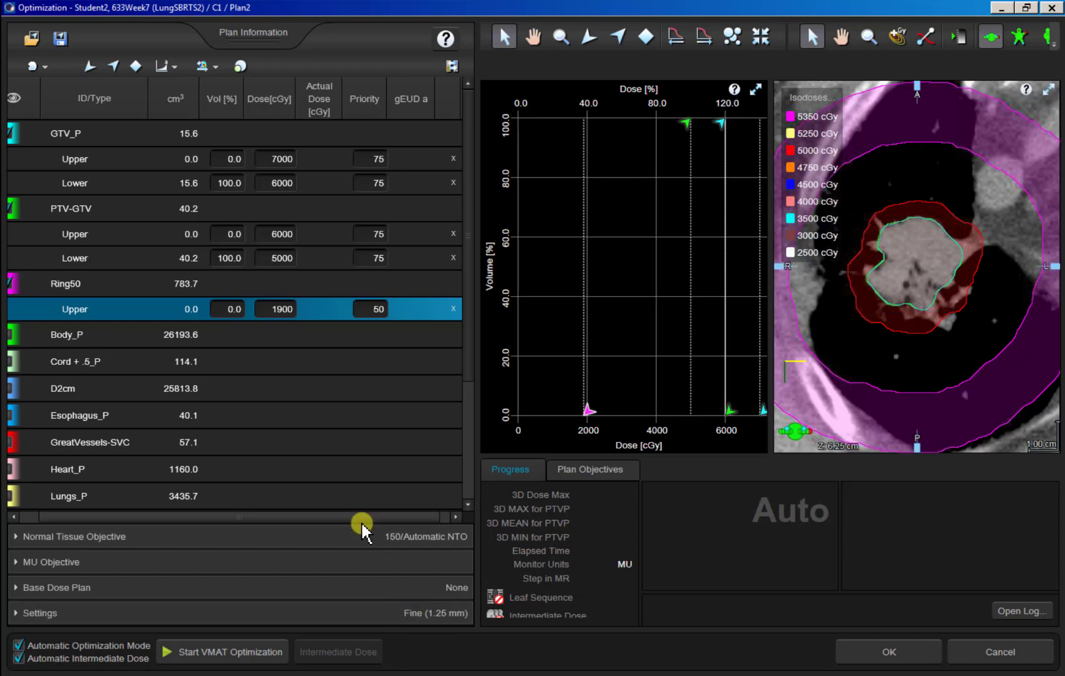
Set the structure resolution used in optimization to Normal (2.5 mm).
{"action": "left_click_drag", "start_coordinate": [357, 517], "coordinate": [285, 515]}
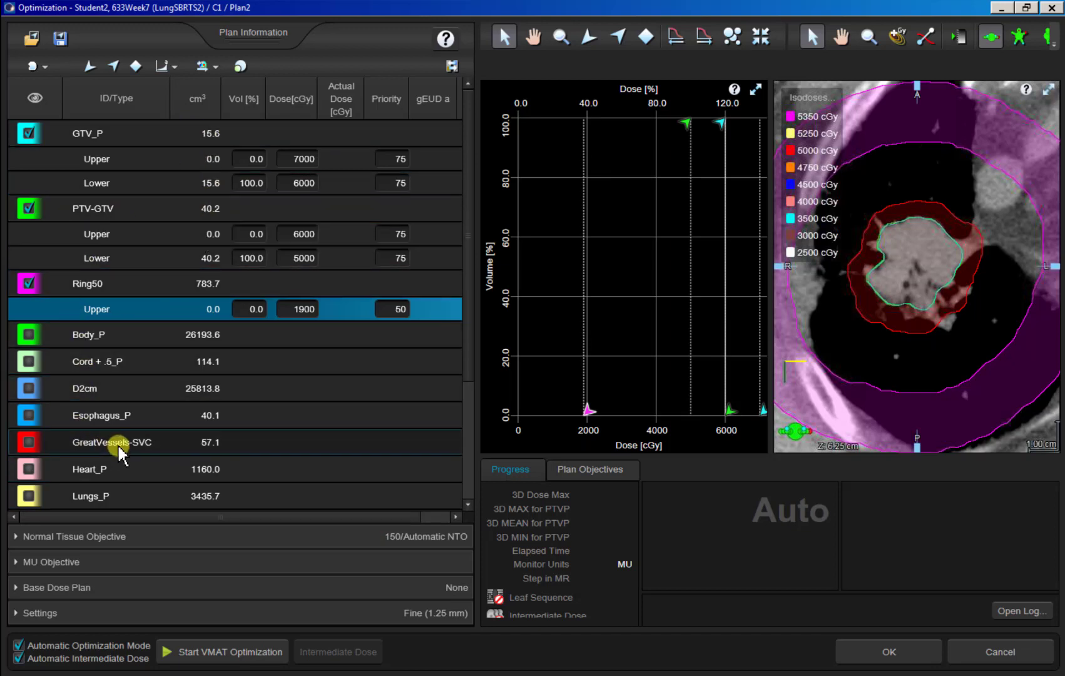
{"action": "scroll", "coordinate": [122, 440], "scroll_direction": "down", "scroll_amount": 3}
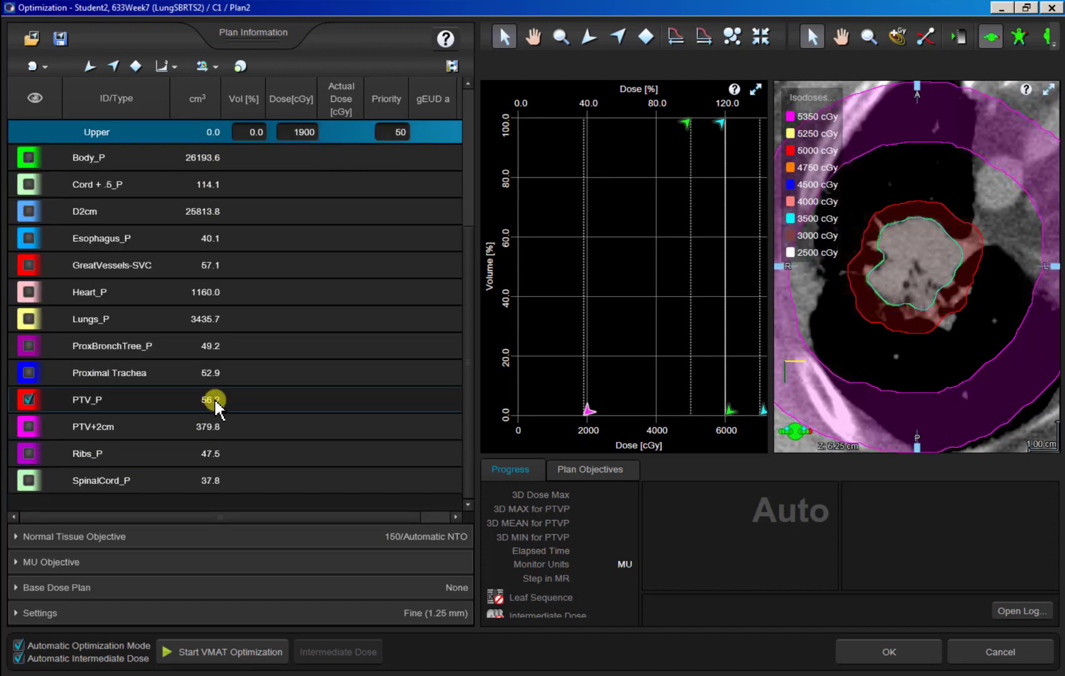
{"action": "left_click", "coordinate": [399, 617]}
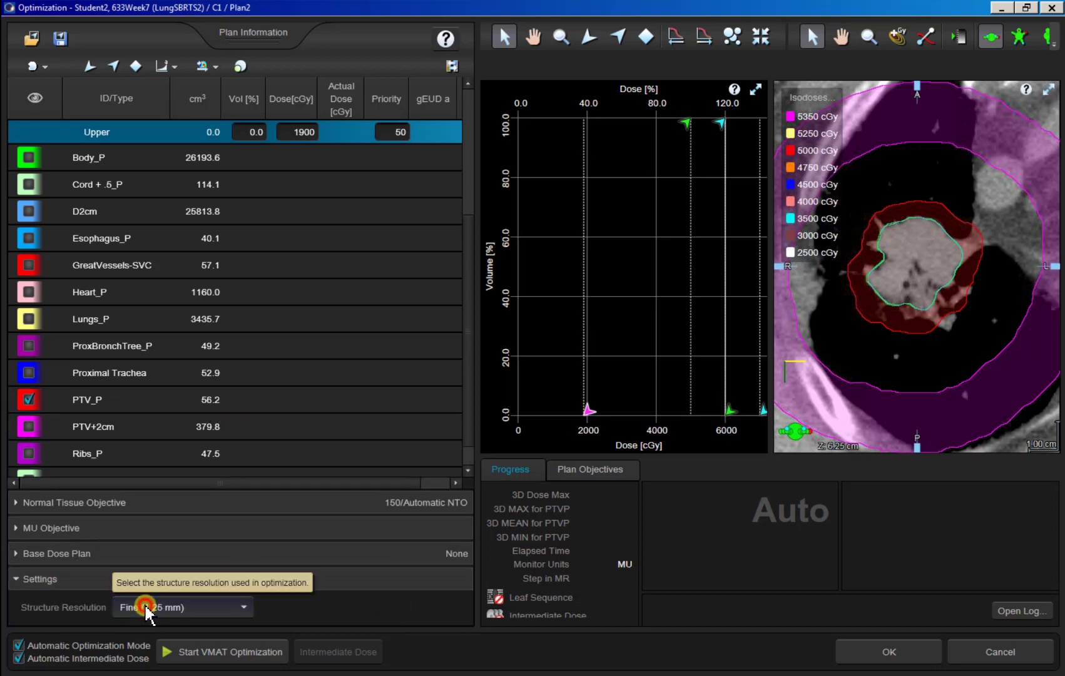
{"action": "left_click", "coordinate": [139, 609]}
{"action": "left_click", "coordinate": [157, 647]}
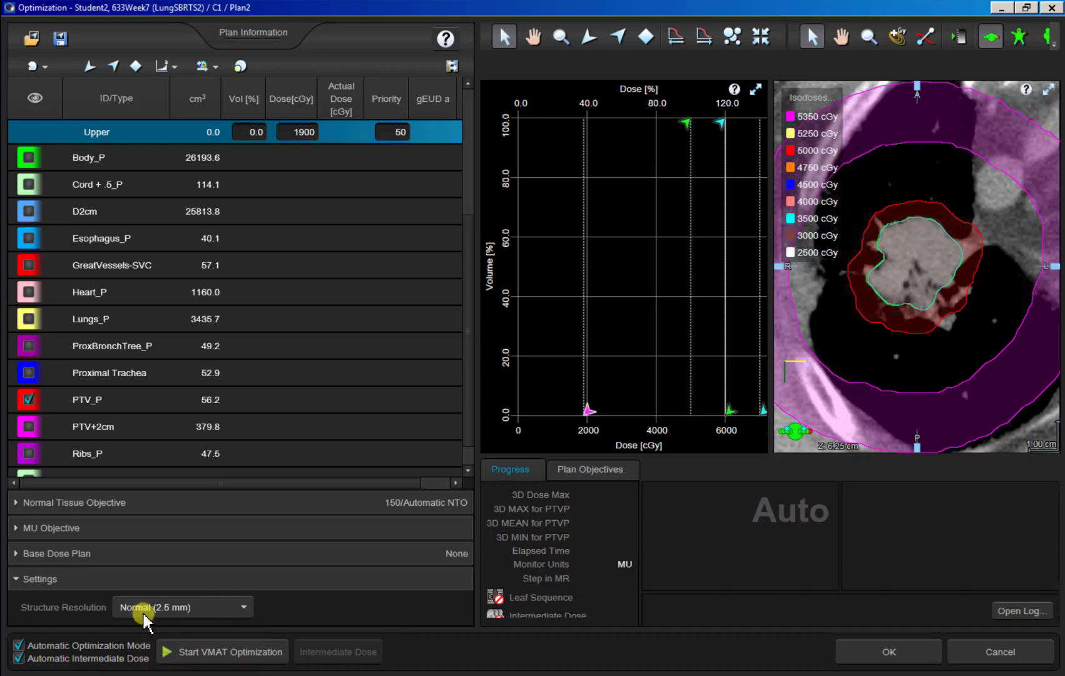
Try to start the VMAT optimization, review the error messages, and exit the optimizer keeping the objectives.
{"action": "left_click", "coordinate": [25, 579]}
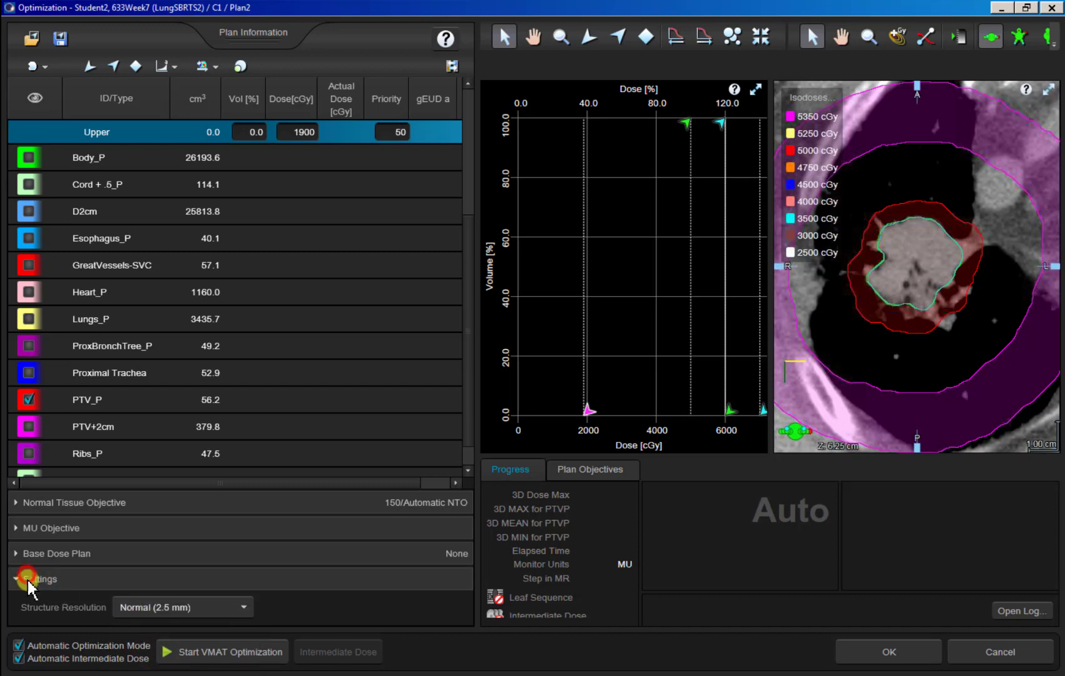
{"action": "left_click", "coordinate": [209, 653]}
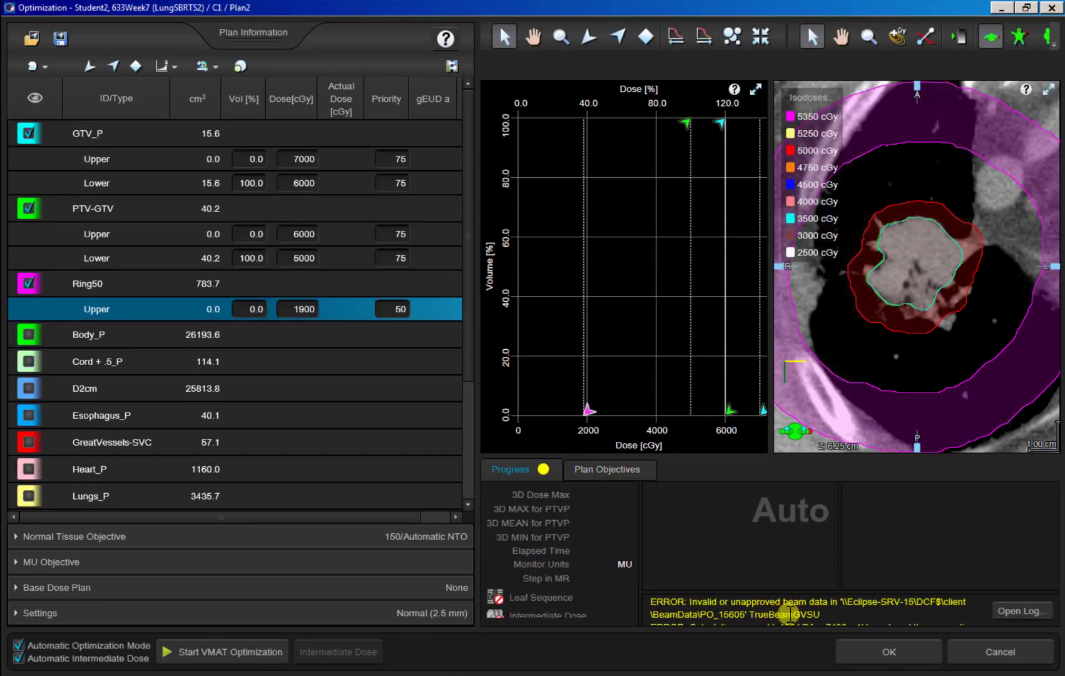
{"action": "scroll", "coordinate": [834, 615], "scroll_direction": "down", "scroll_amount": 1}
{"action": "scroll", "coordinate": [833, 614], "scroll_direction": "up", "scroll_amount": 1}
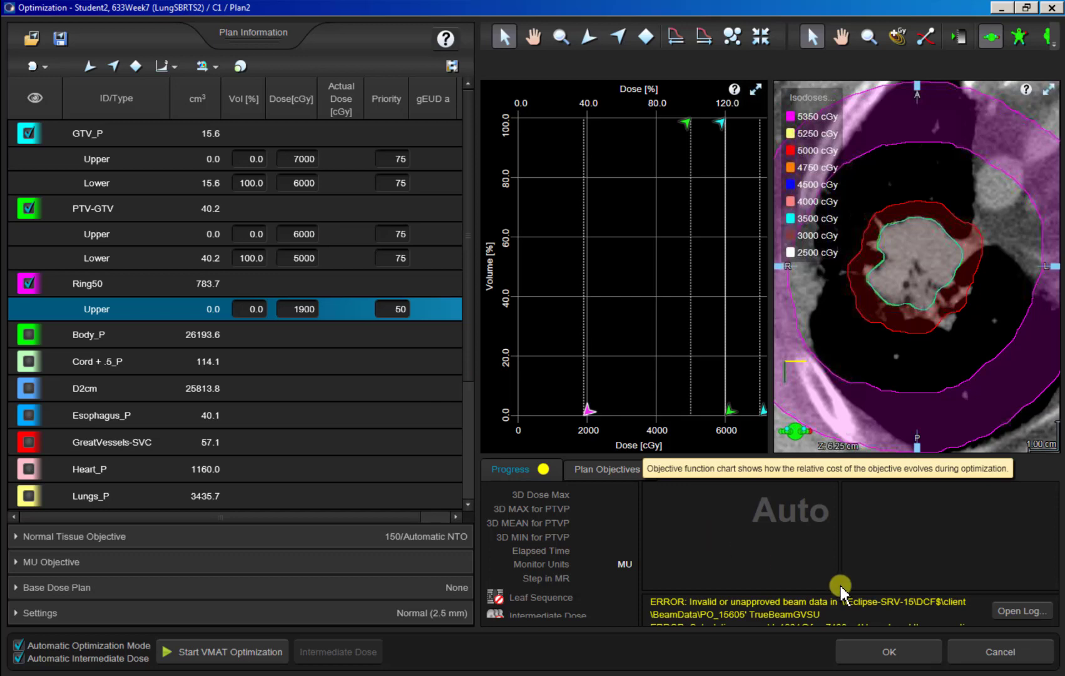
{"action": "left_click", "coordinate": [898, 653]}
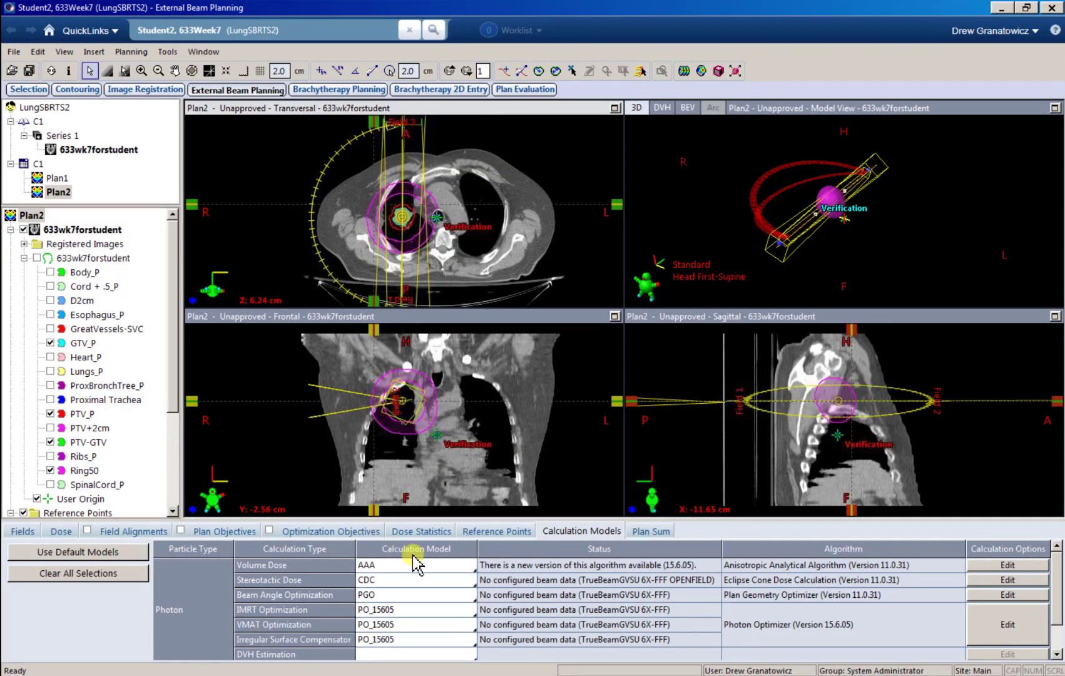
Change Field 1's energy to 6X with a dose rate of 600 MU/min and apply it to all treatment fields.
{"action": "left_click", "coordinate": [19, 531]}
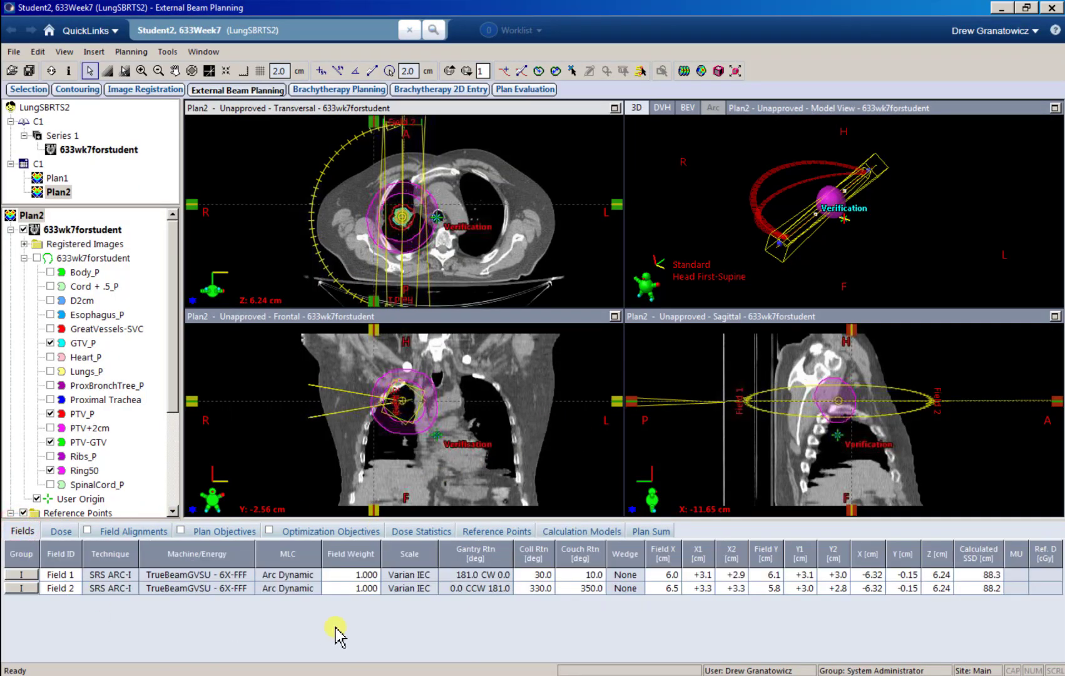
{"action": "scroll", "coordinate": [88, 463], "scroll_direction": "down", "scroll_amount": 3}
{"action": "left_click", "coordinate": [85, 457]}
{"action": "right_click", "coordinate": [91, 457]}
{"action": "left_click", "coordinate": [119, 450]}
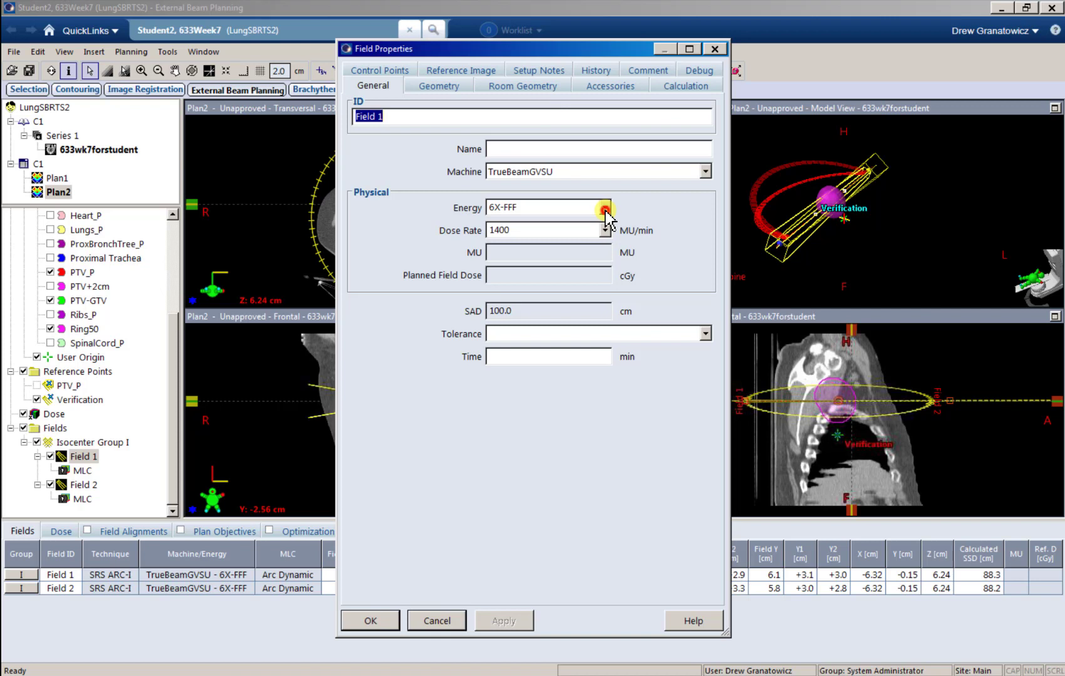
{"action": "left_click", "coordinate": [606, 209]}
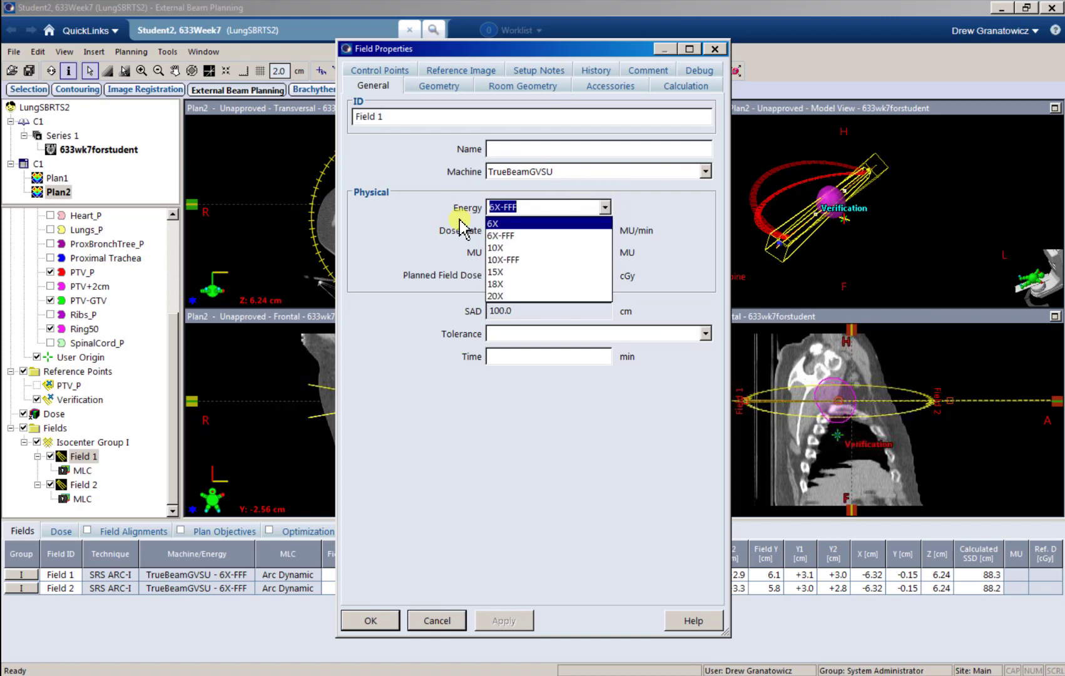
{"action": "left_click", "coordinate": [523, 224]}
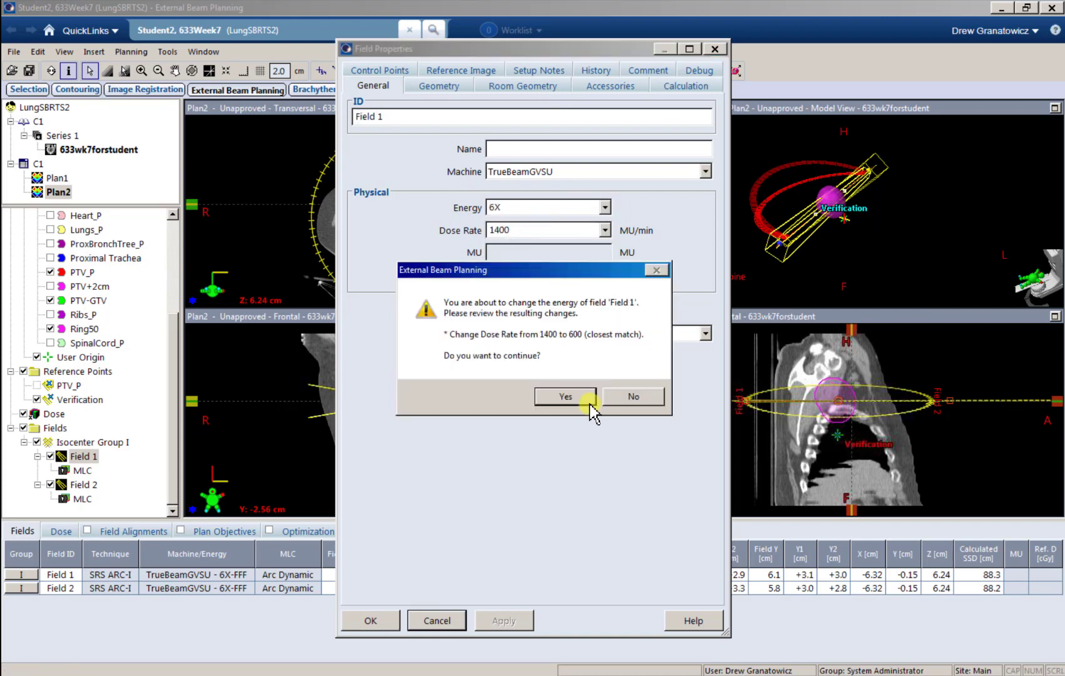
{"action": "left_click", "coordinate": [574, 394]}
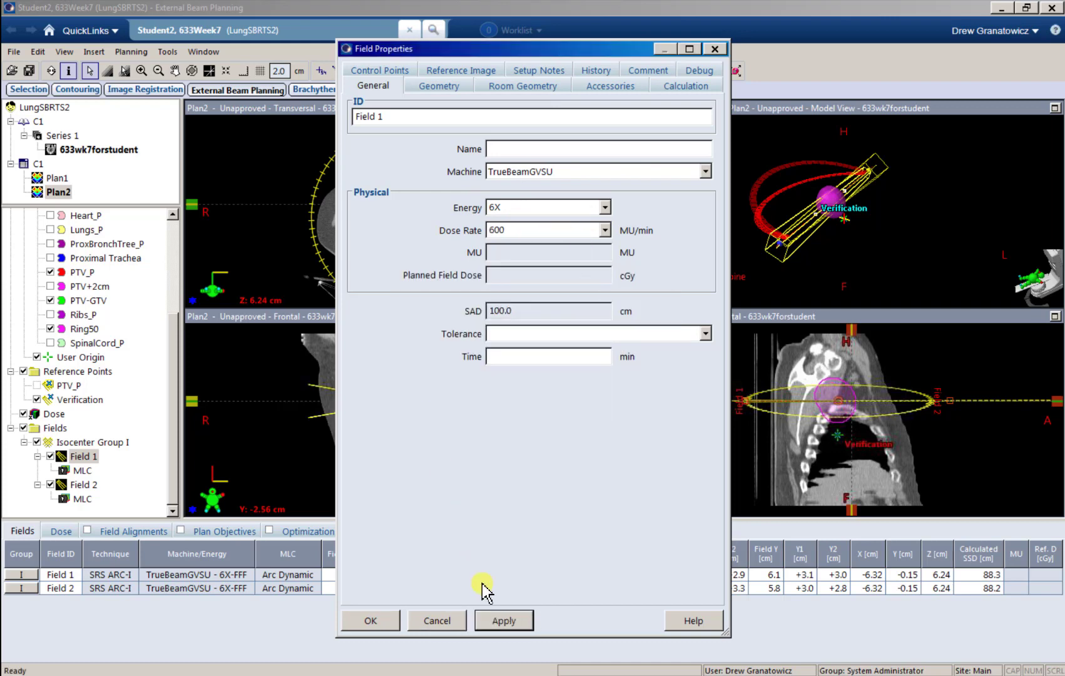
{"action": "left_click", "coordinate": [492, 617]}
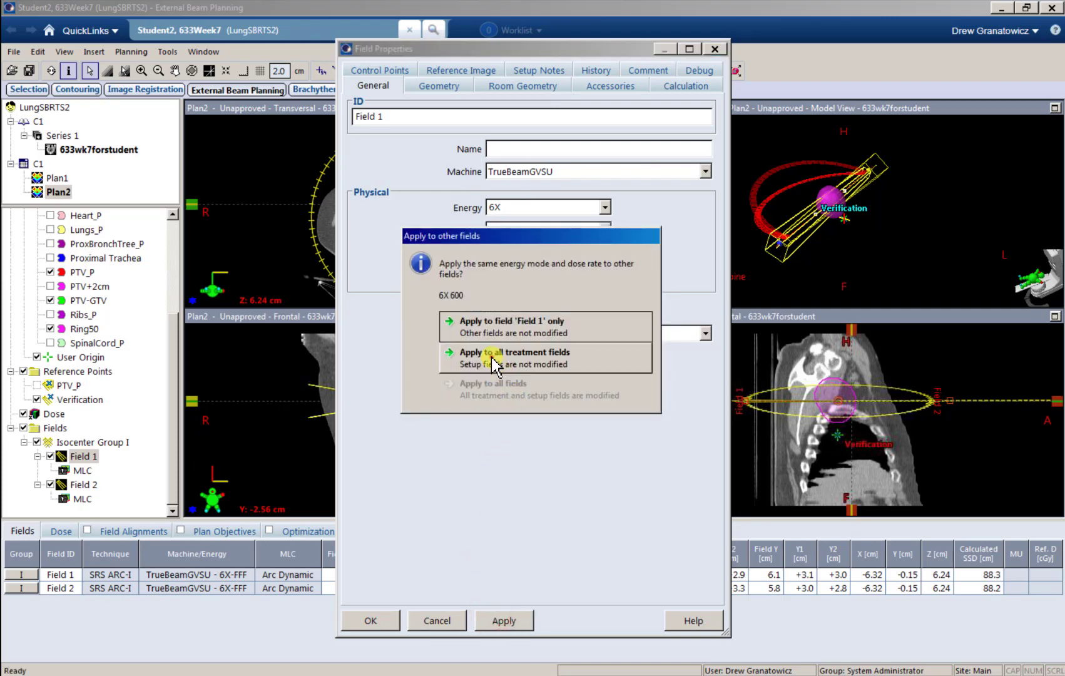
{"action": "left_click", "coordinate": [485, 350]}
{"action": "left_click", "coordinate": [371, 620]}
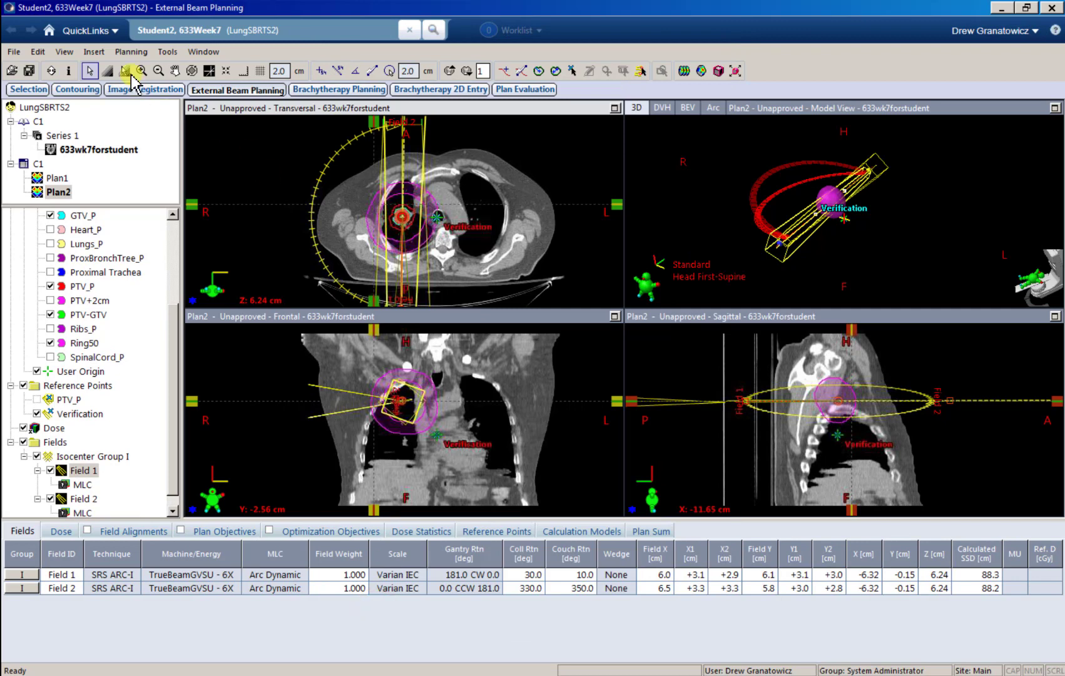
Reopen the optimizer for Plan2 and start the VMAT optimization with automatic optimization mode and automatic intermediate dose enabled.
{"action": "left_click", "coordinate": [130, 52]}
{"action": "mouse_move", "coordinate": [244, 103]}
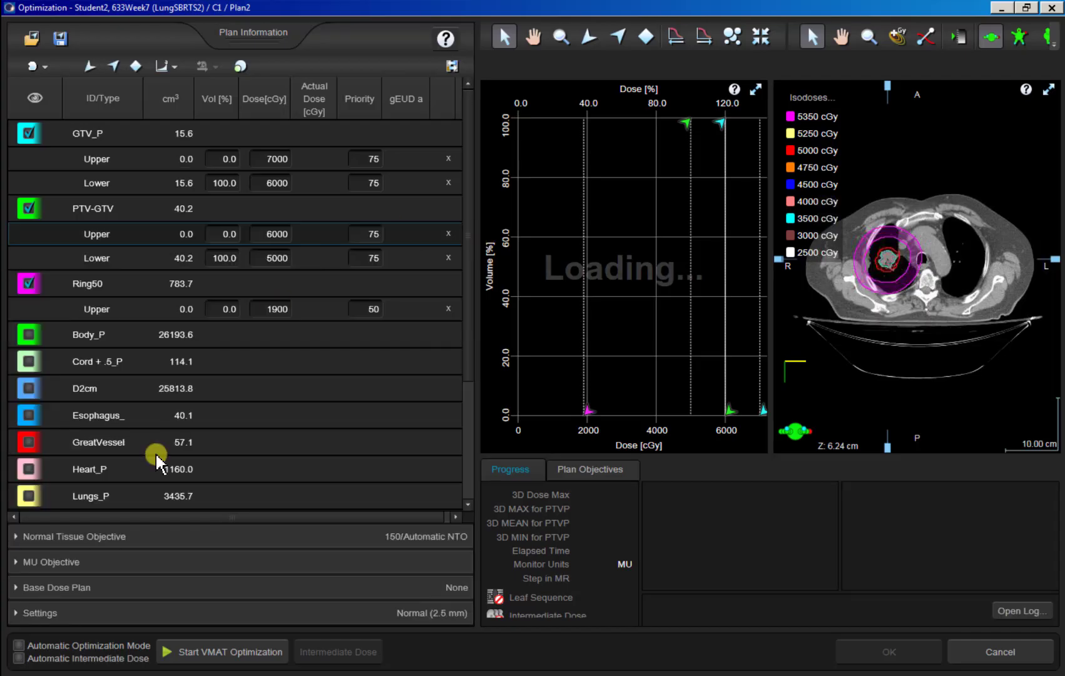
{"action": "left_click", "coordinate": [111, 645]}
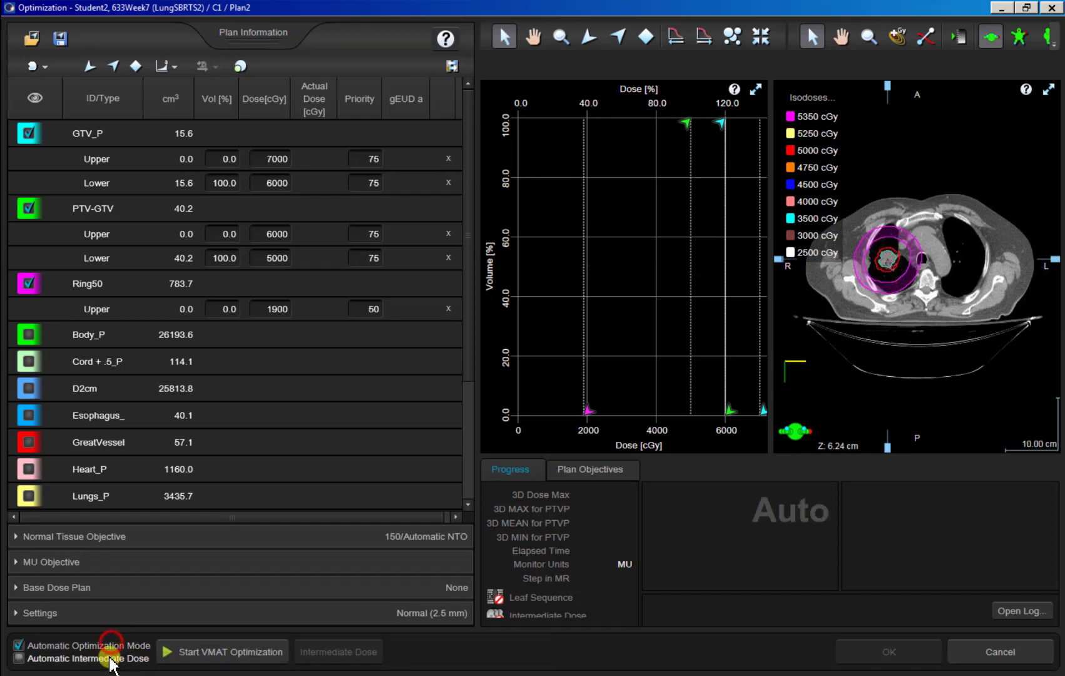
{"action": "left_click", "coordinate": [110, 659]}
{"action": "left_click", "coordinate": [203, 665]}
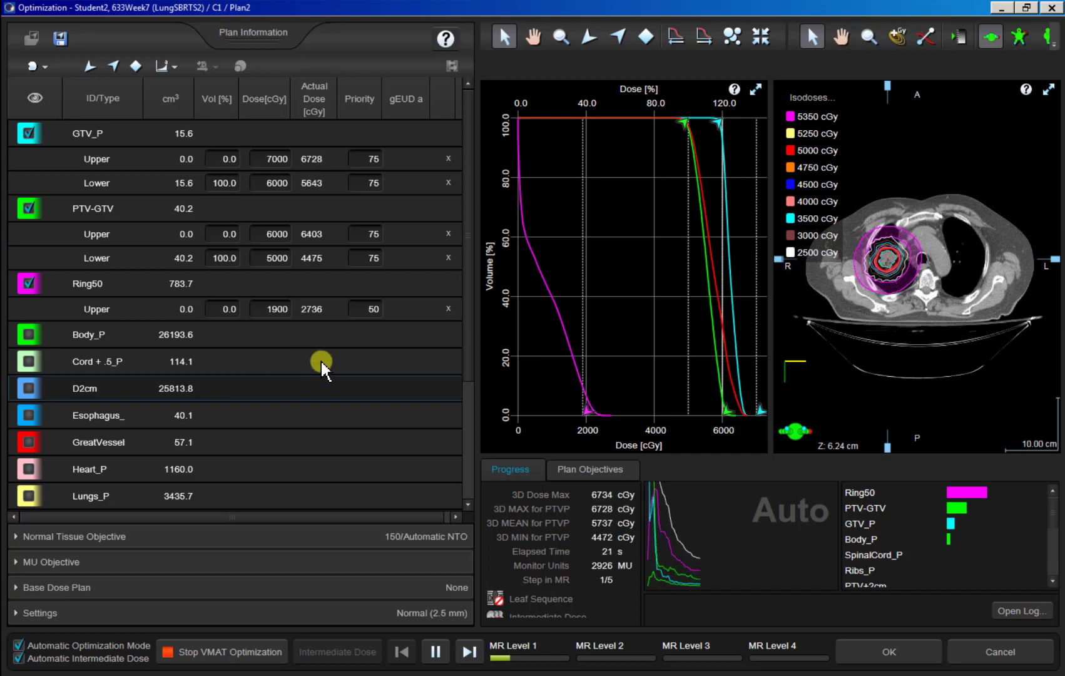
Examine the isodose lines around the PTV and Ring50 on several transversal slices while the optimization runs.
{"action": "scroll", "coordinate": [886, 294], "scroll_direction": "down", "scroll_amount": 6}
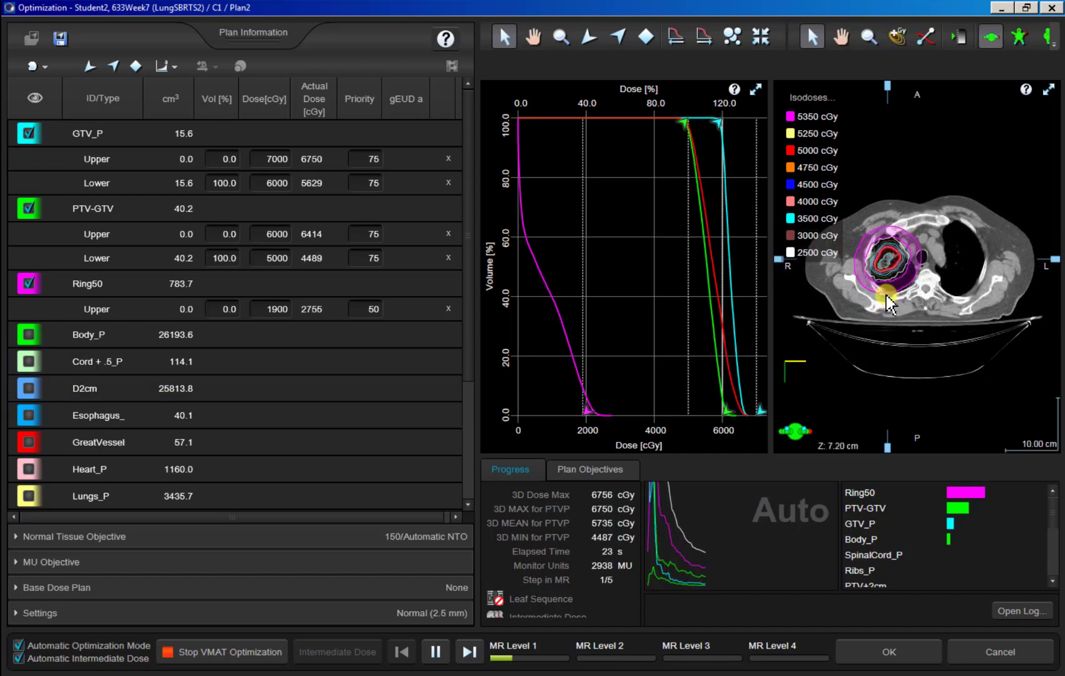
{"action": "scroll", "coordinate": [889, 291], "scroll_direction": "up", "scroll_amount": 3}
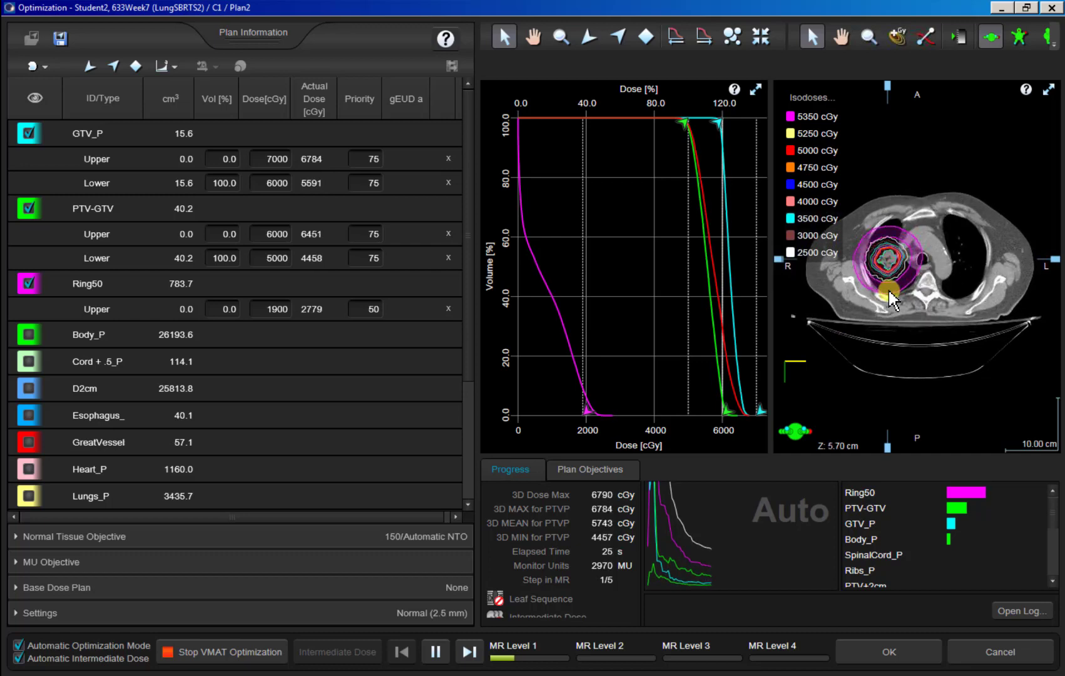
{"action": "scroll", "coordinate": [889, 290], "scroll_direction": "down", "scroll_amount": 3}
{"action": "scroll", "coordinate": [889, 290], "scroll_direction": "up", "scroll_amount": 7}
{"action": "left_click_drag", "start_coordinate": [889, 291], "coordinate": [1033, 305]}
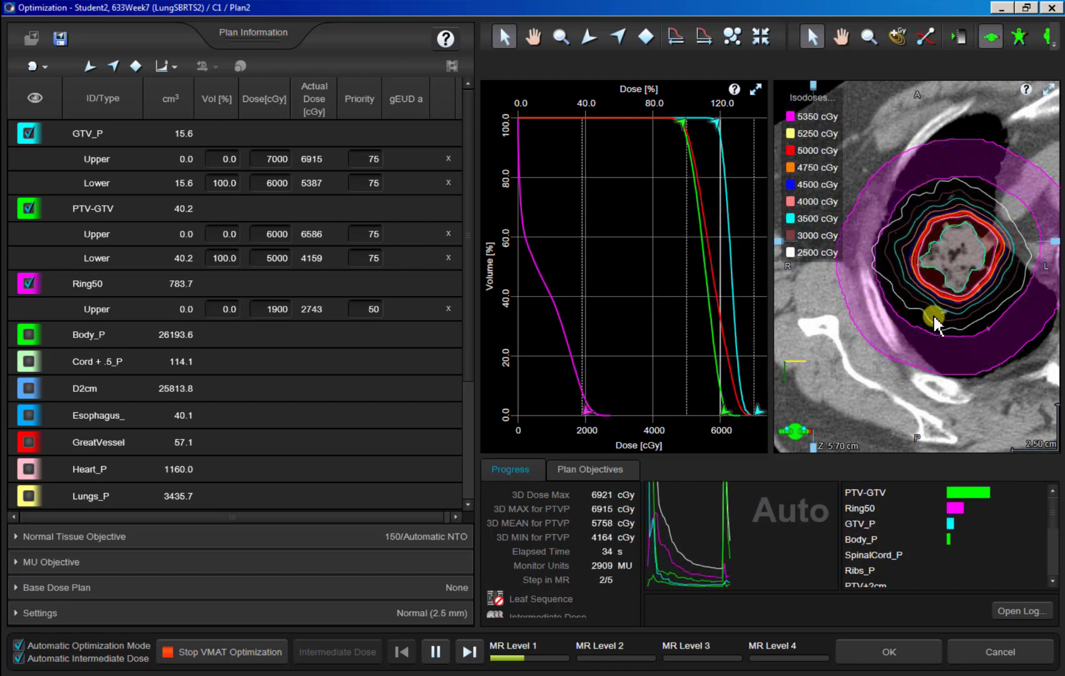
{"action": "left_click_drag", "start_coordinate": [947, 314], "coordinate": [892, 337]}
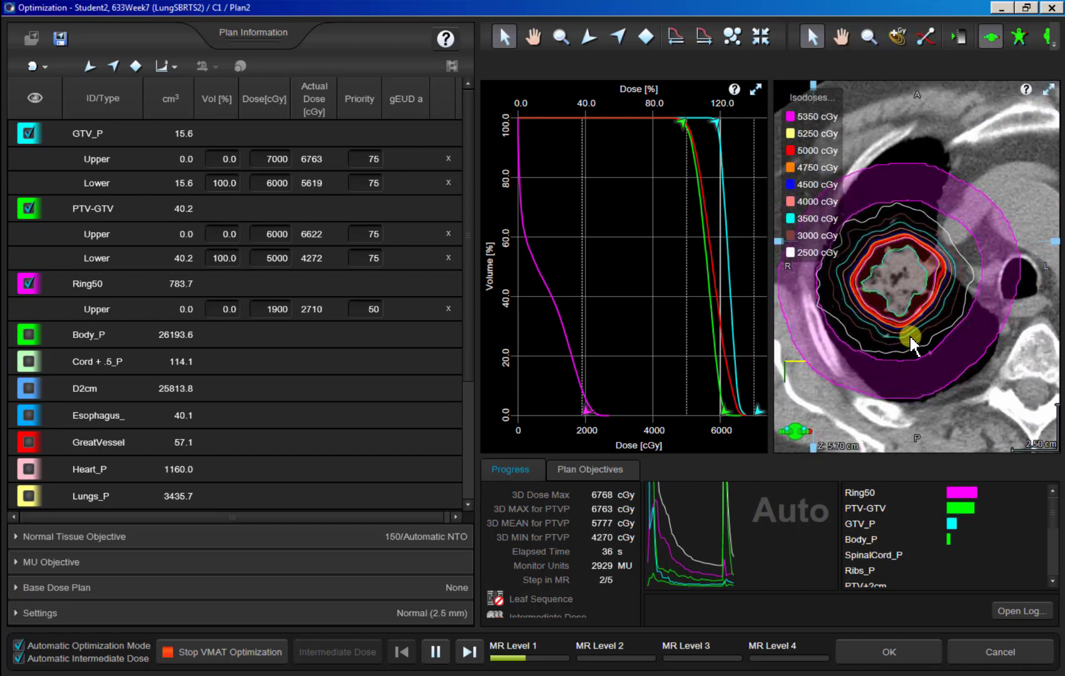
{"action": "scroll", "coordinate": [912, 338], "scroll_direction": "down", "scroll_amount": 2}
{"action": "scroll", "coordinate": [916, 338], "scroll_direction": "up", "scroll_amount": 2}
{"action": "scroll", "coordinate": [917, 337], "scroll_direction": "down", "scroll_amount": 3}
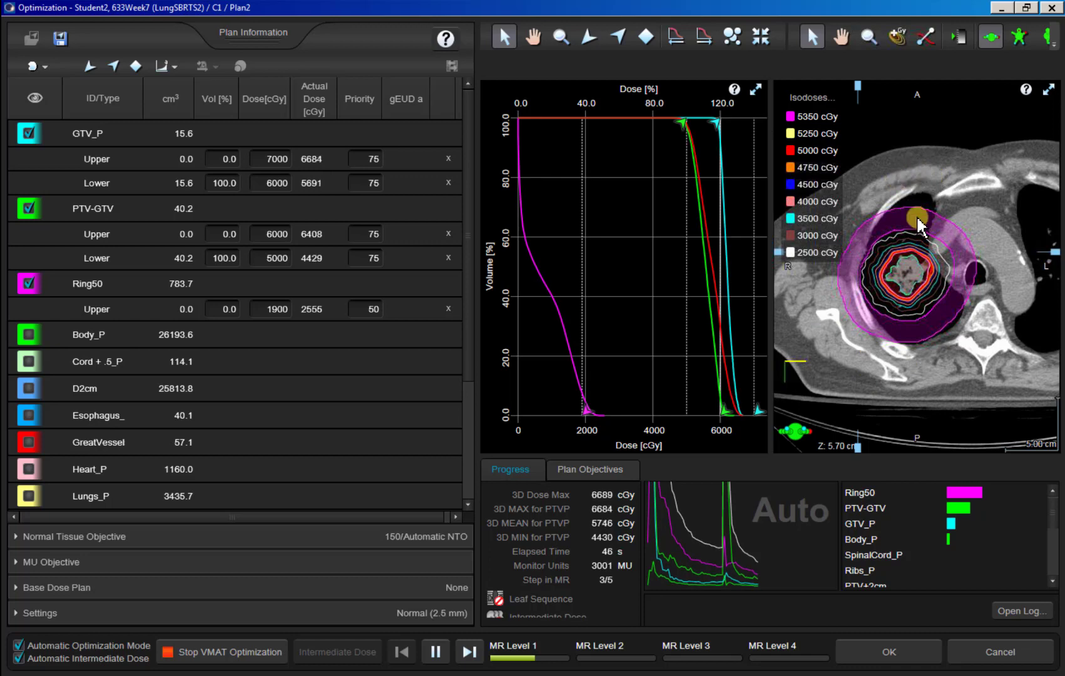
{"action": "scroll", "coordinate": [943, 318], "scroll_direction": "down", "scroll_amount": 3}
{"action": "scroll", "coordinate": [944, 318], "scroll_direction": "up", "scroll_amount": 2}
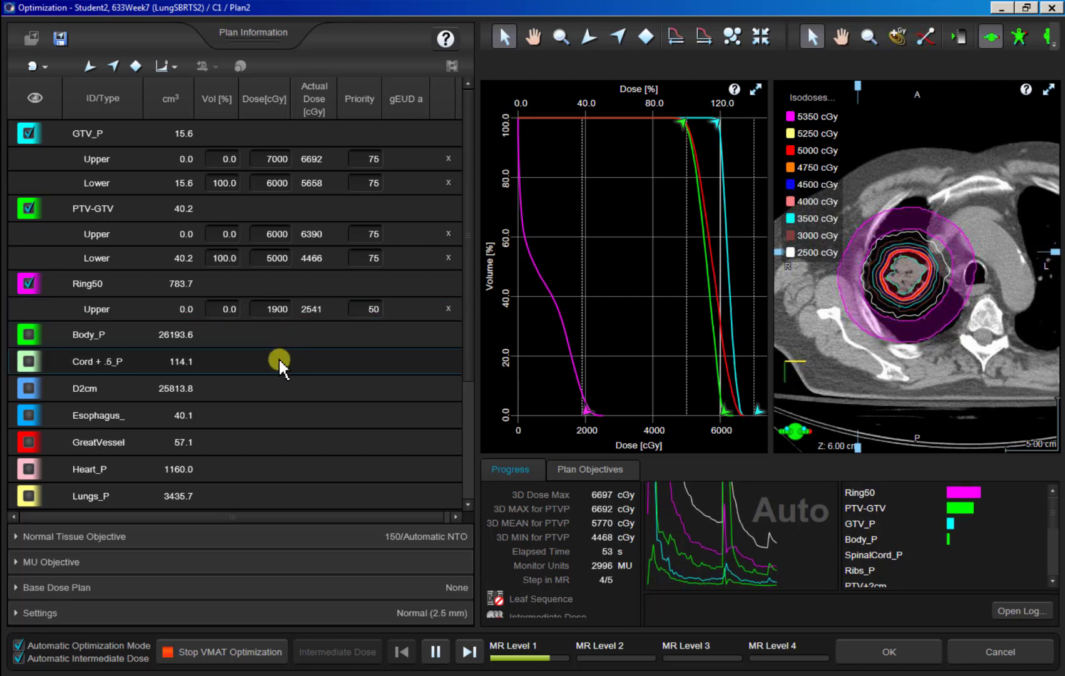
Hold the optimization in MR Level 1 and check the DVH curves of Cord + .5_P, Esophagus_P and GreatVessels-SVC.
{"action": "left_click", "coordinate": [436, 651]}
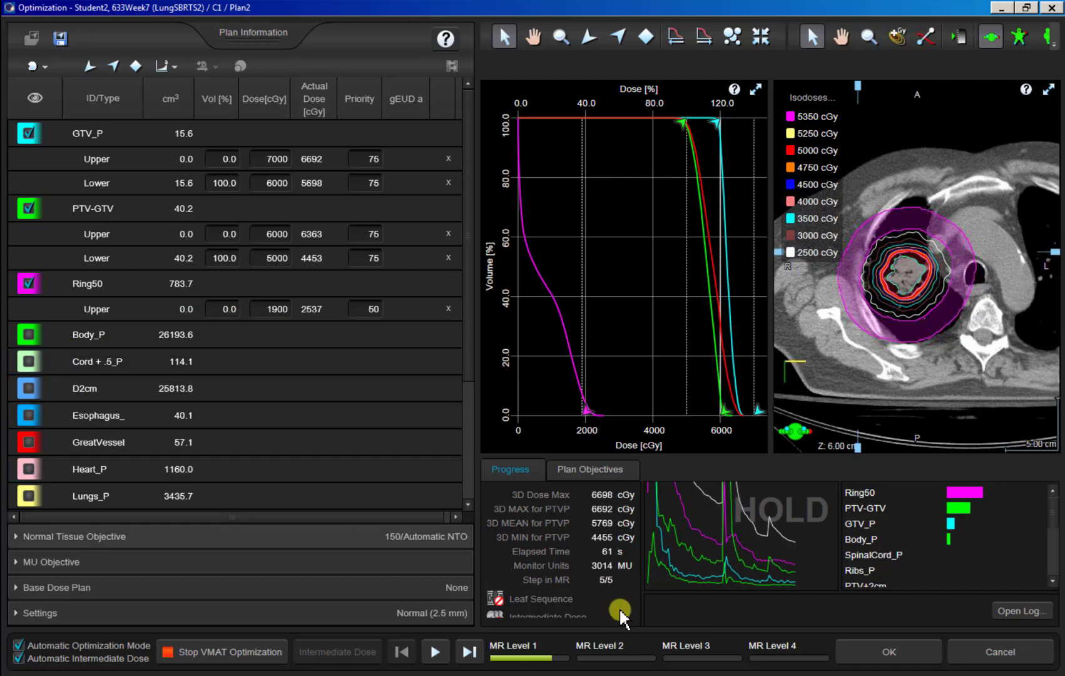
{"action": "left_click", "coordinate": [25, 360]}
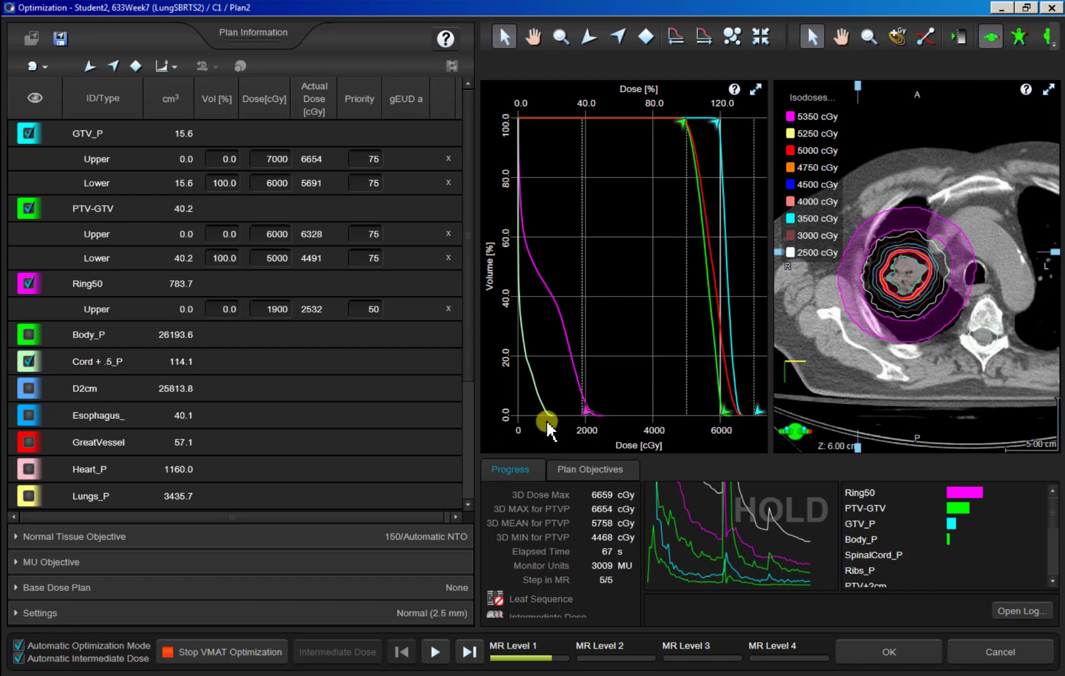
{"action": "left_click", "coordinate": [26, 362]}
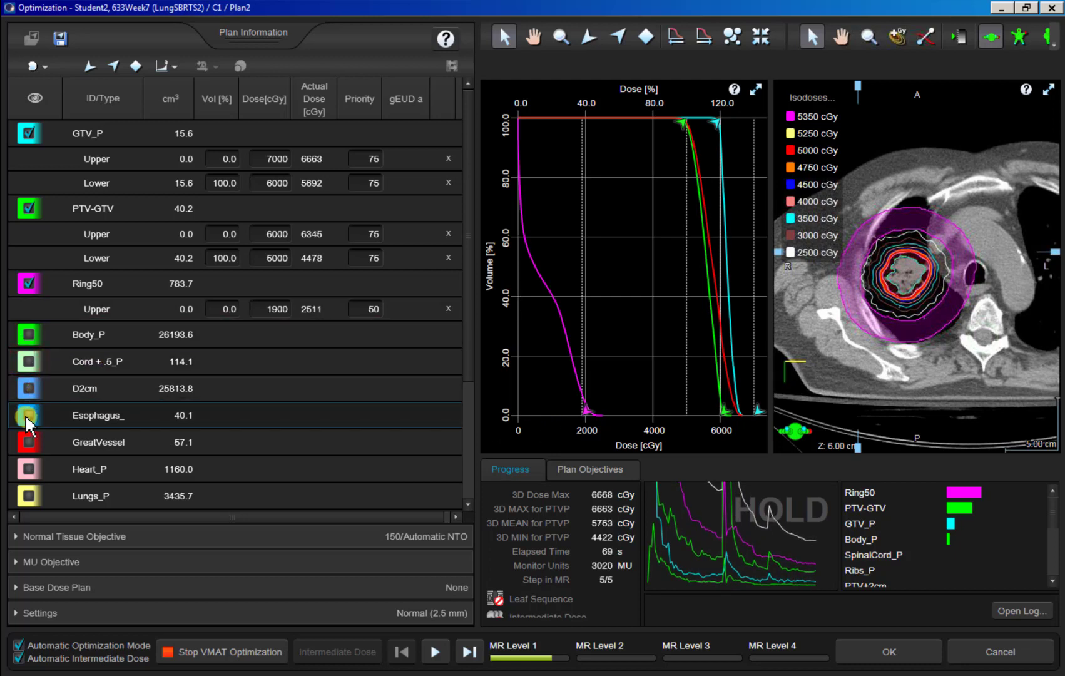
{"action": "left_click", "coordinate": [26, 415]}
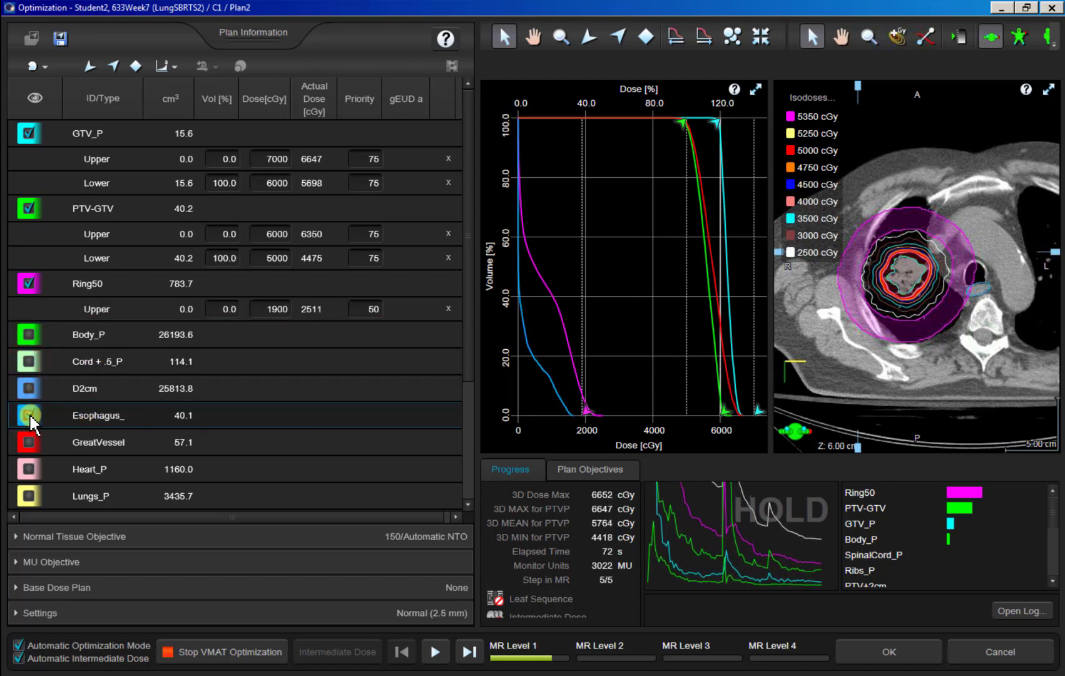
{"action": "left_click", "coordinate": [29, 415]}
{"action": "scroll", "coordinate": [51, 432], "scroll_direction": "down", "scroll_amount": 1}
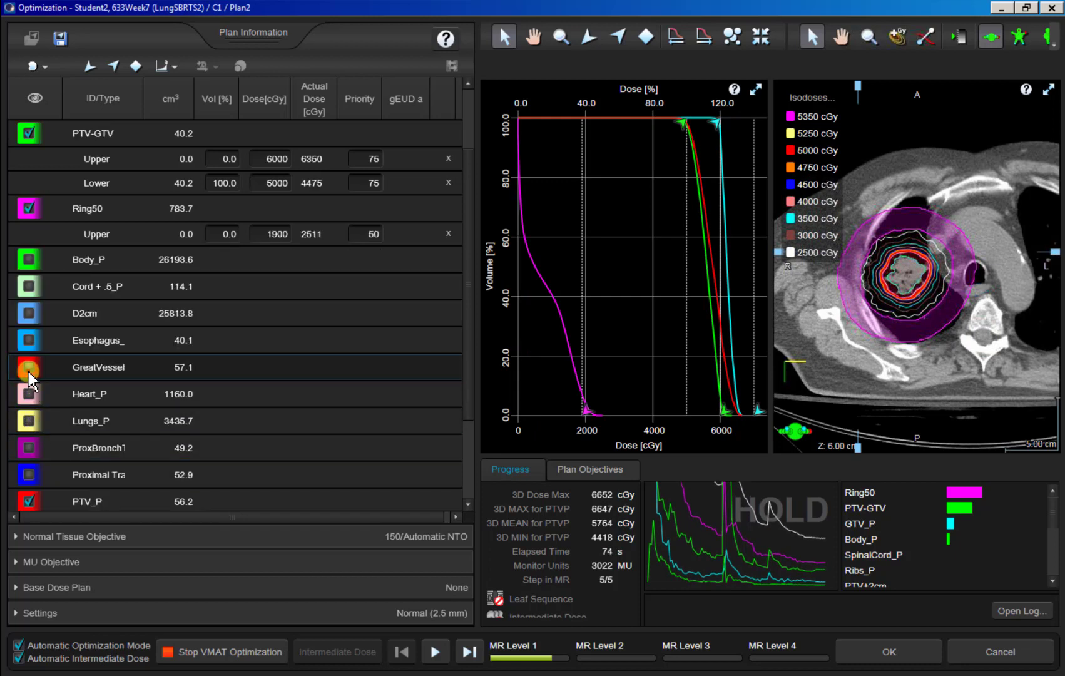
{"action": "left_click", "coordinate": [29, 373]}
{"action": "left_click", "coordinate": [29, 374]}
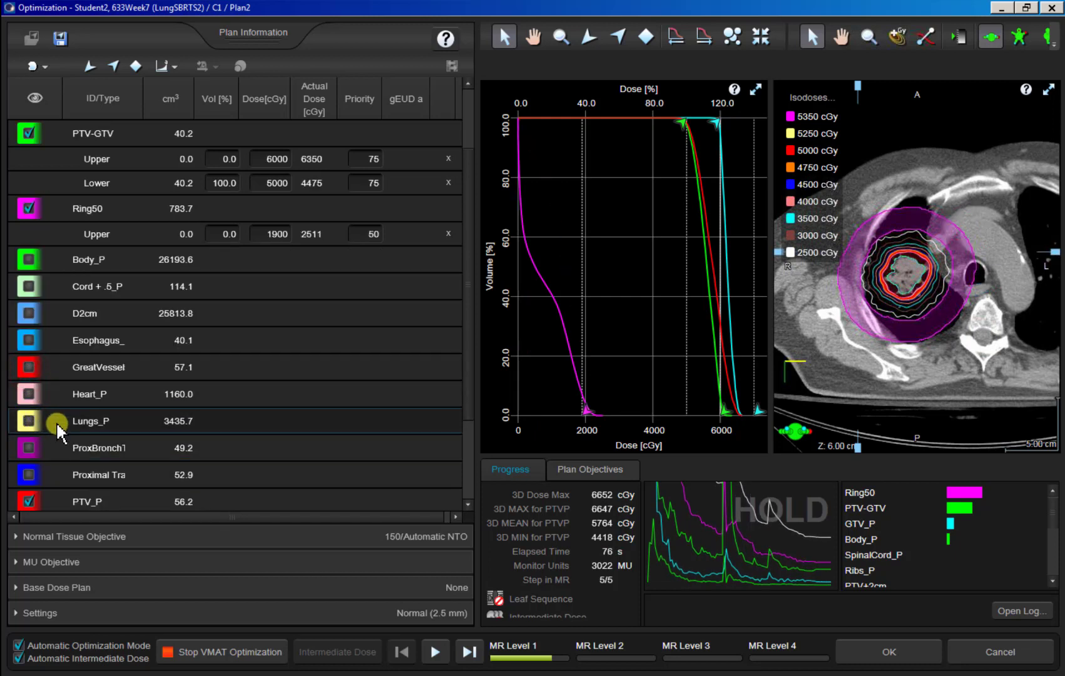
Check the DVH curves of Heart_P and Lungs_P, hiding each one again.
{"action": "scroll", "coordinate": [56, 421], "scroll_direction": "down", "scroll_amount": 1}
{"action": "left_click", "coordinate": [29, 320]}
{"action": "left_click", "coordinate": [29, 320]}
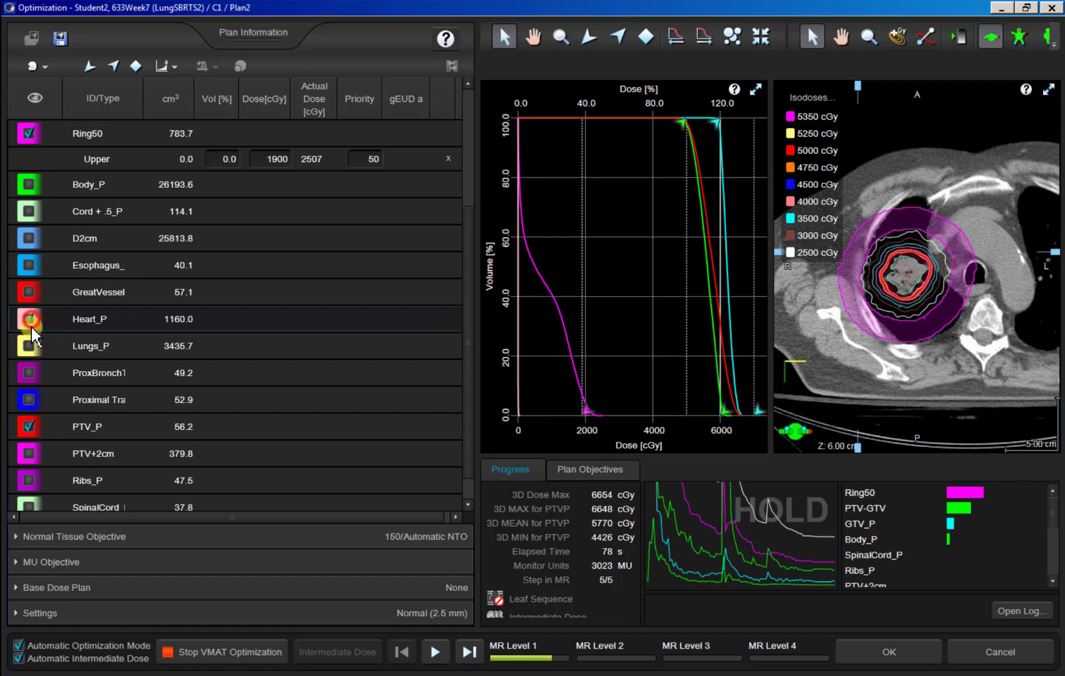
{"action": "left_click", "coordinate": [29, 345]}
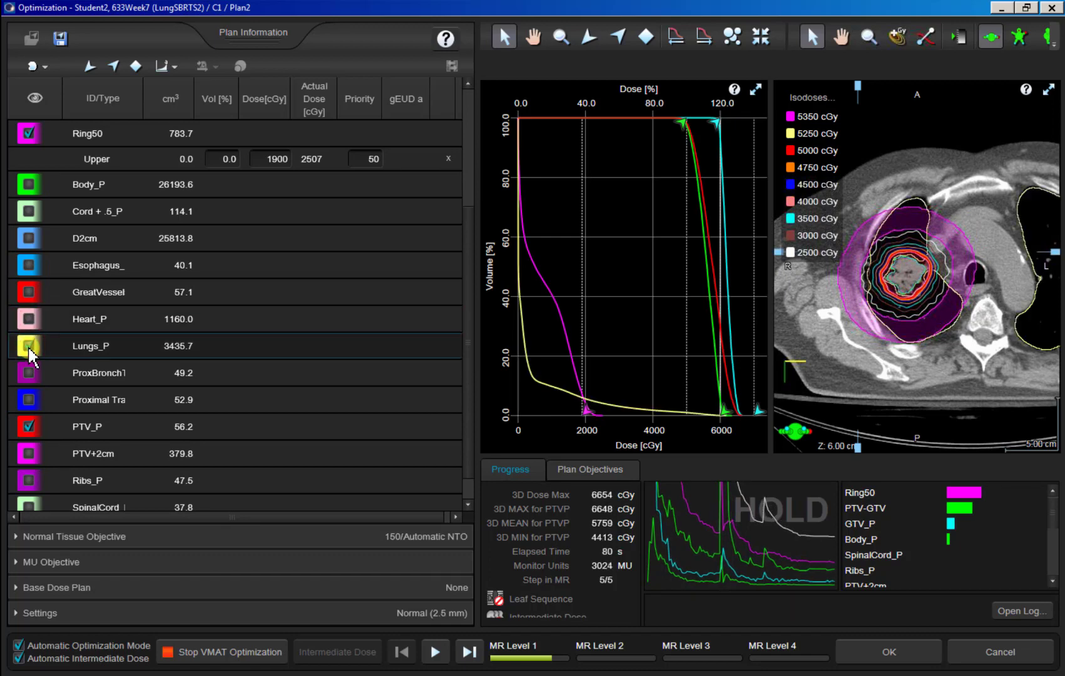
{"action": "left_click", "coordinate": [28, 345]}
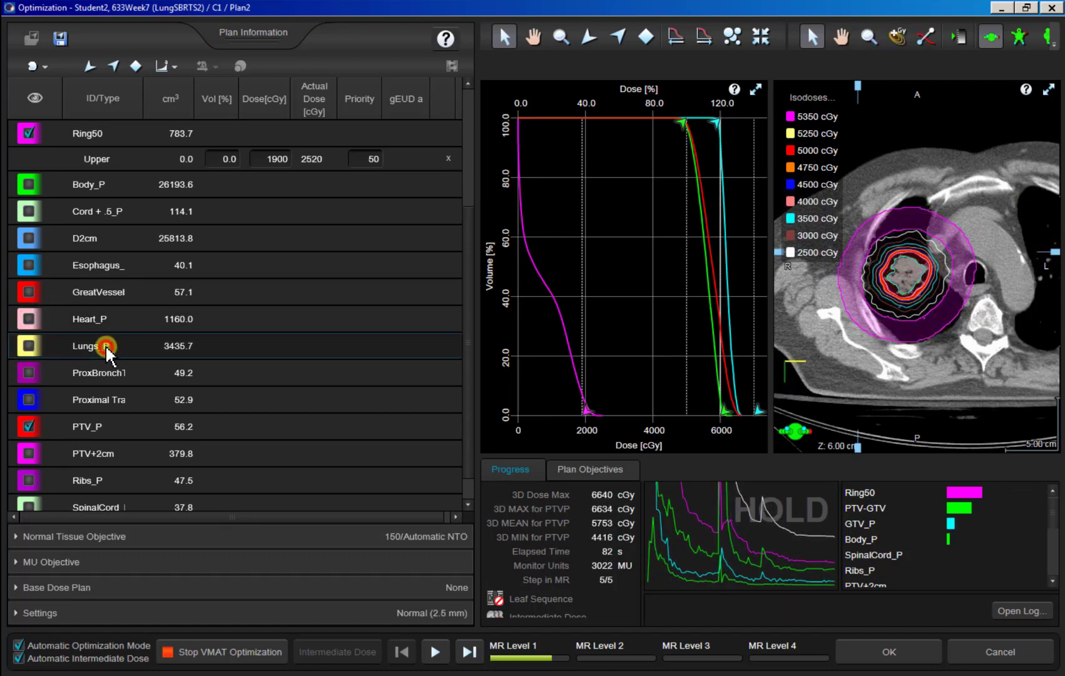
Check the isodose lines on slices through the lungs and the DVH curves of Lungs_P and the ProxBronch structure, hiding each curve again.
{"action": "left_click", "coordinate": [105, 345]}
{"action": "scroll", "coordinate": [946, 288], "scroll_direction": "up", "scroll_amount": 20}
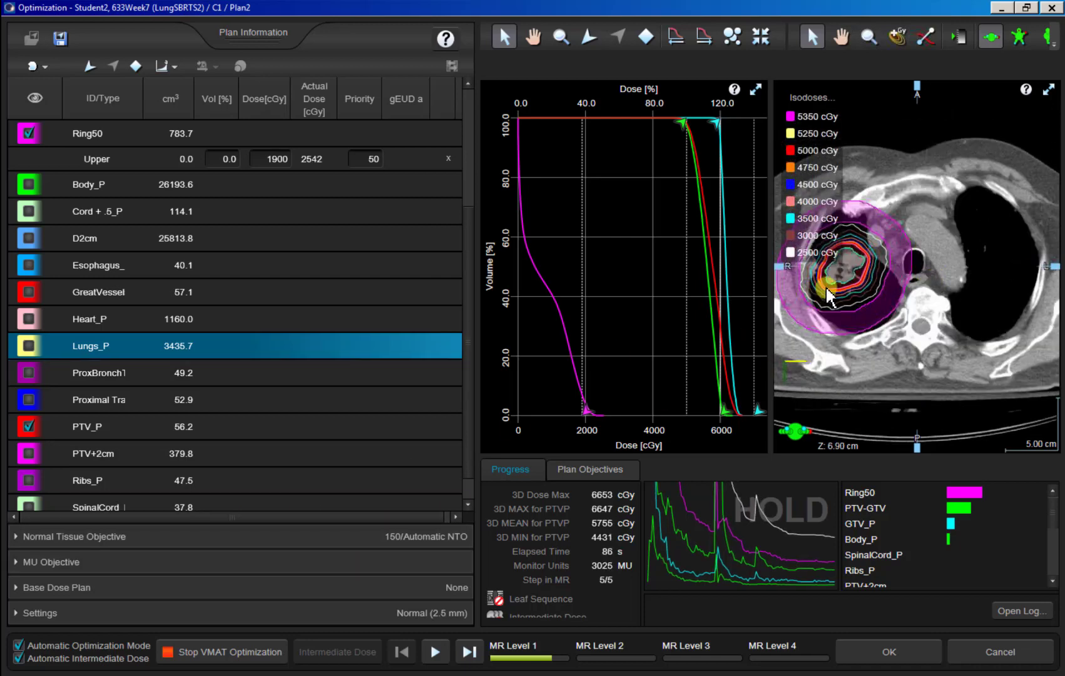
{"action": "scroll", "coordinate": [878, 290], "scroll_direction": "down", "scroll_amount": 1}
{"action": "left_click_drag", "start_coordinate": [878, 289], "coordinate": [921, 306]}
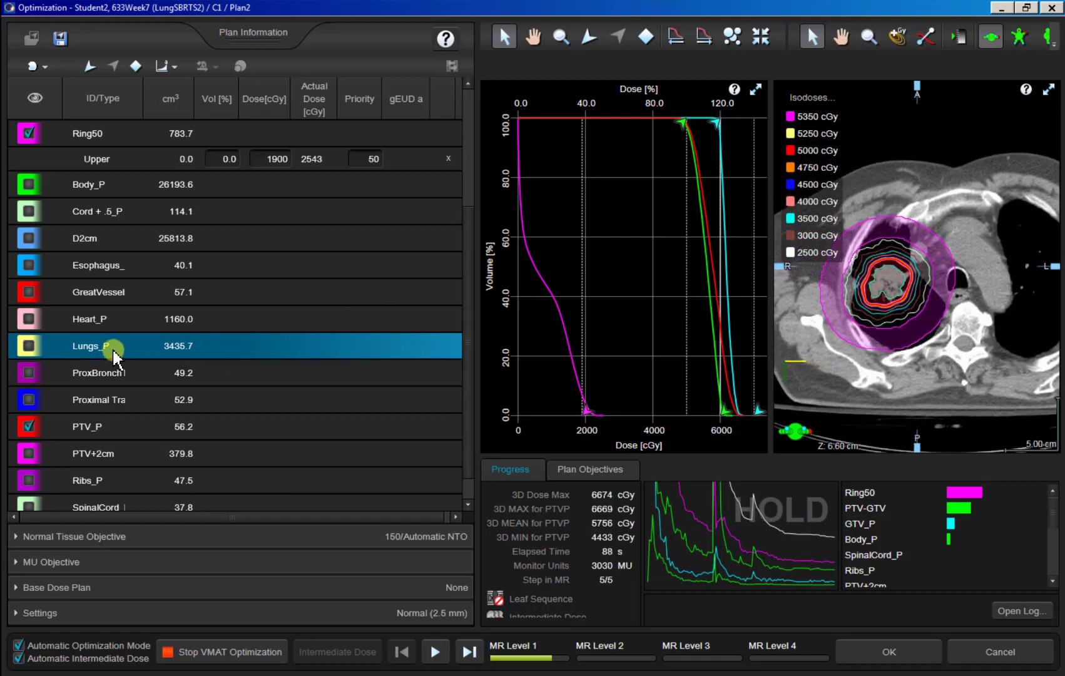
{"action": "left_click", "coordinate": [58, 343]}
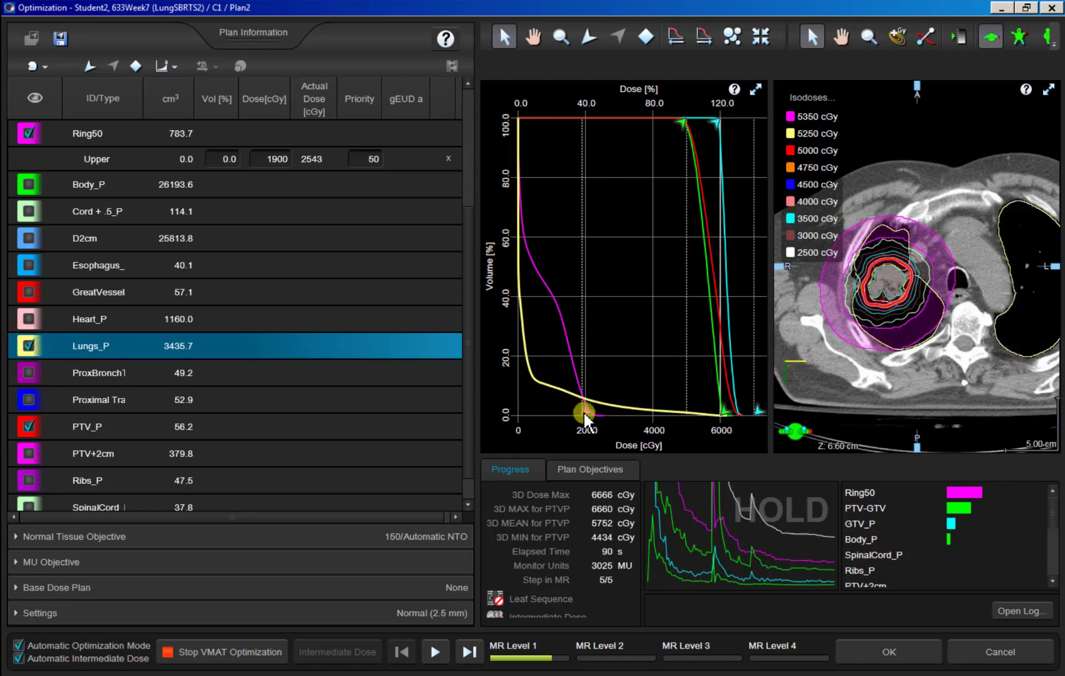
{"action": "mouse_move", "coordinate": [587, 410]}
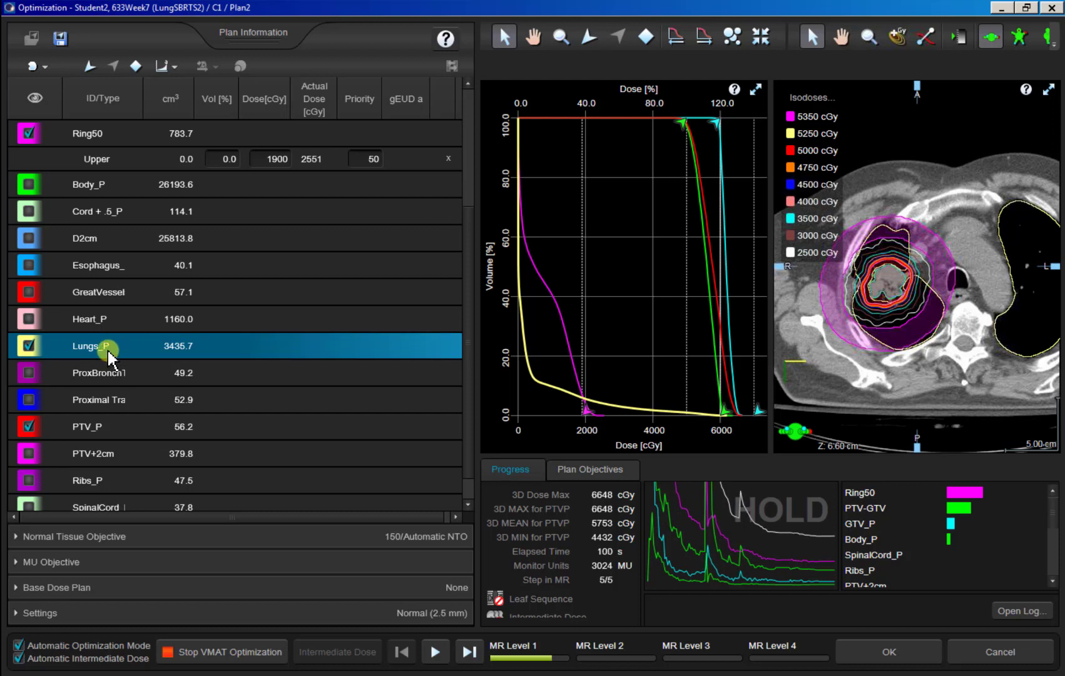
{"action": "left_click", "coordinate": [28, 348]}
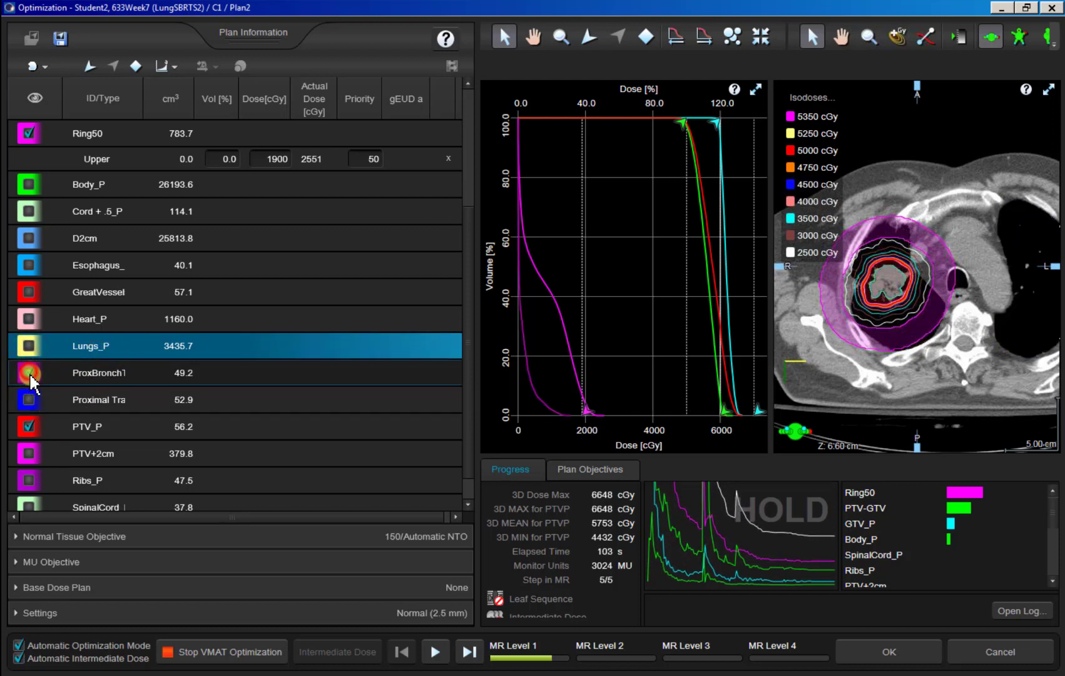
Check the DVH curve and contours of Ribs_P on the slices near Ring50, hiding the structure again.
{"action": "scroll", "coordinate": [131, 389], "scroll_direction": "down", "scroll_amount": 1}
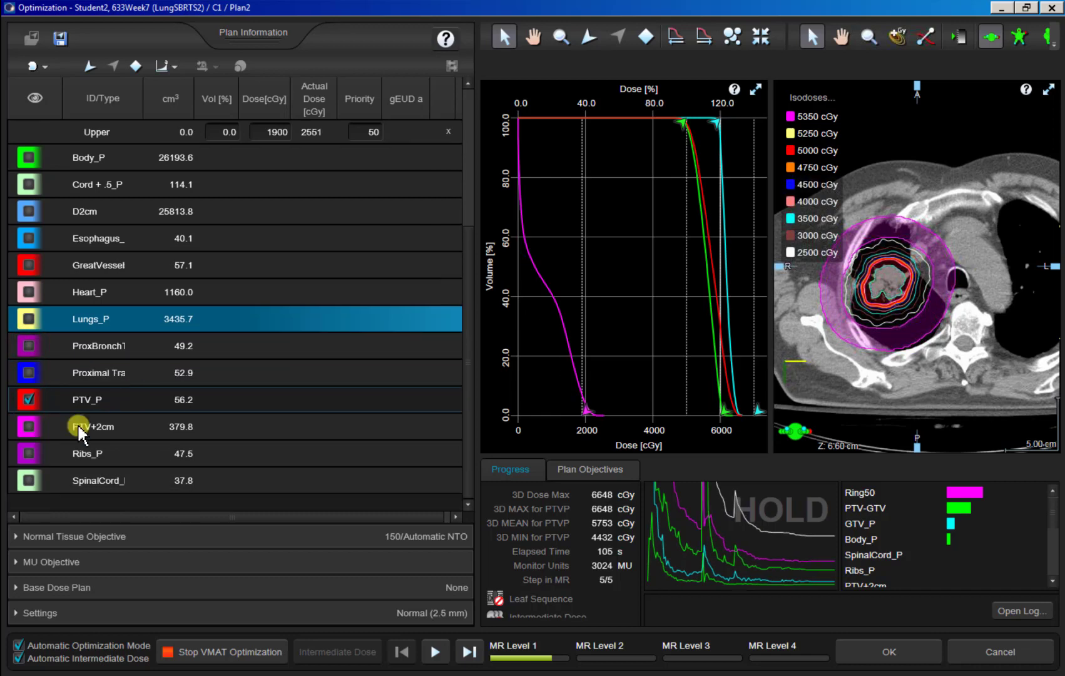
{"action": "left_click", "coordinate": [29, 454]}
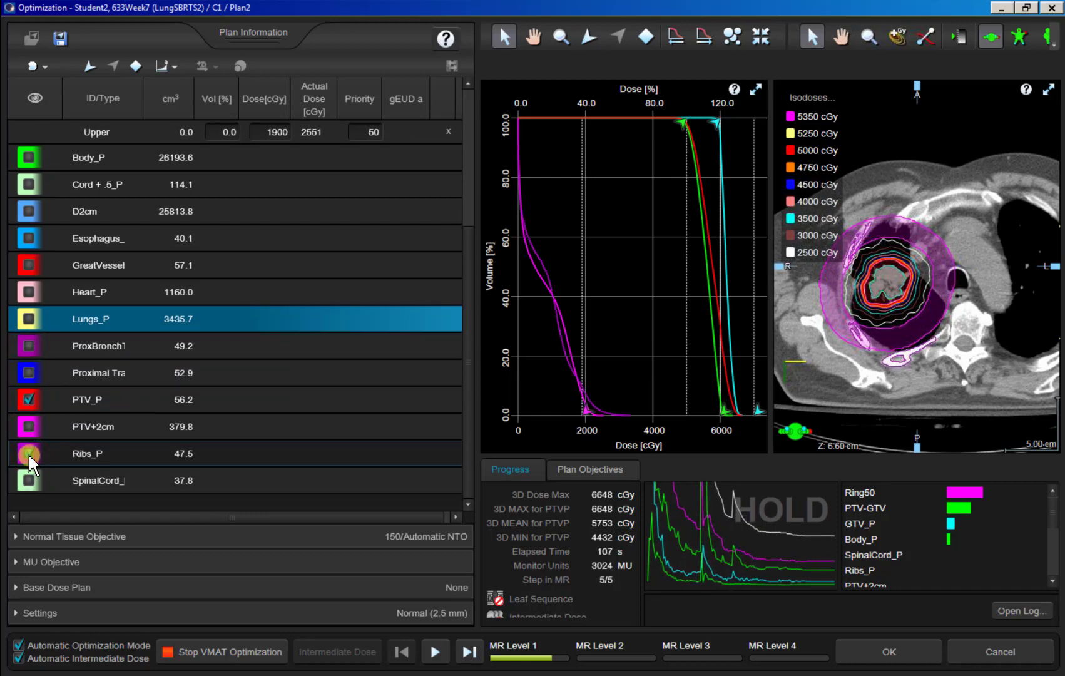
{"action": "left_click", "coordinate": [29, 454]}
{"action": "left_click", "coordinate": [93, 455]}
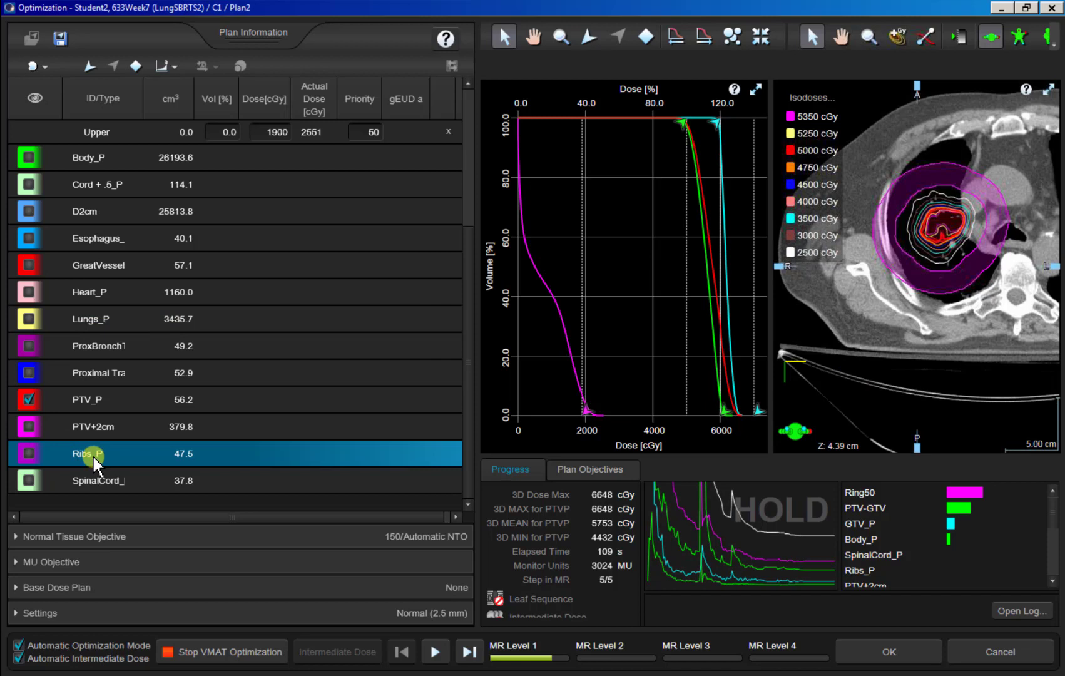
{"action": "left_click", "coordinate": [29, 454]}
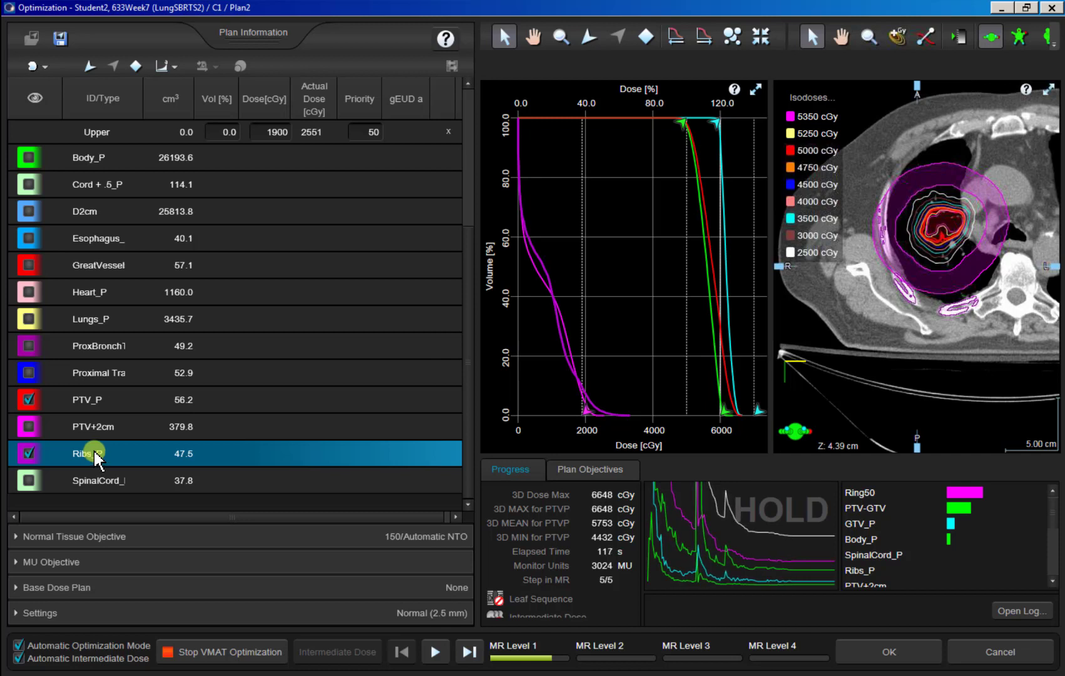
{"action": "left_click", "coordinate": [27, 449]}
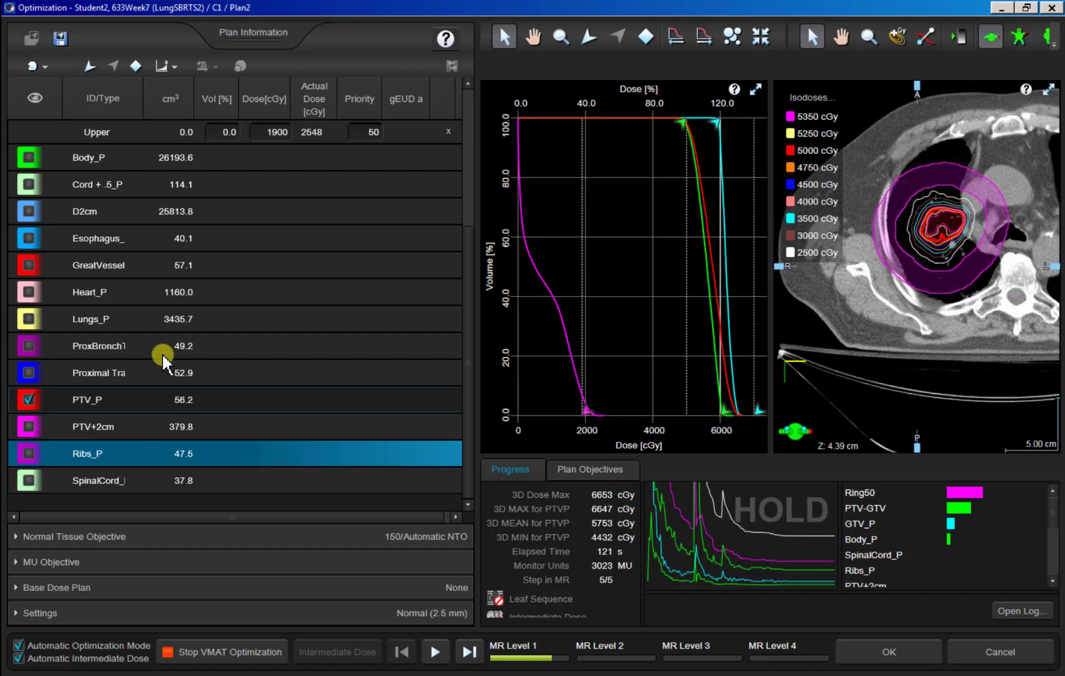
Recheck the DVH curve of Cord + .5_P and hide it again.
{"action": "scroll", "coordinate": [171, 380], "scroll_direction": "up", "scroll_amount": 3}
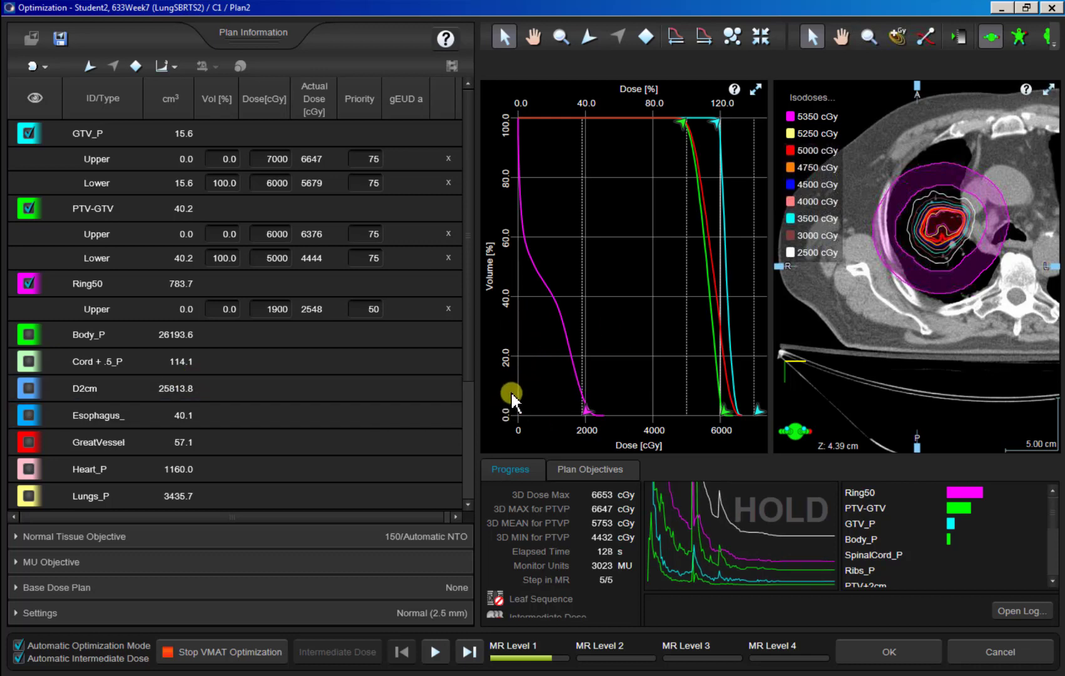
{"action": "left_click", "coordinate": [81, 366]}
{"action": "left_click", "coordinate": [29, 363]}
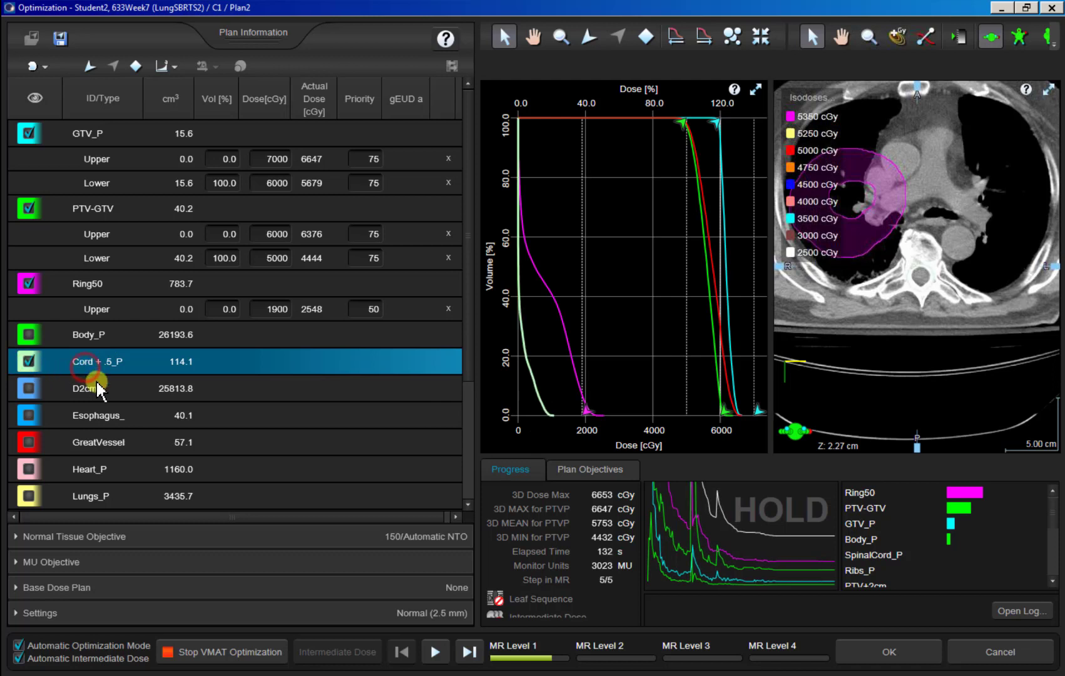
{"action": "left_click", "coordinate": [29, 363]}
Display Esophagus_P and add an upper objective for it at 0% volume, 1156 cGy, with priority 50.
{"action": "left_click", "coordinate": [28, 415]}
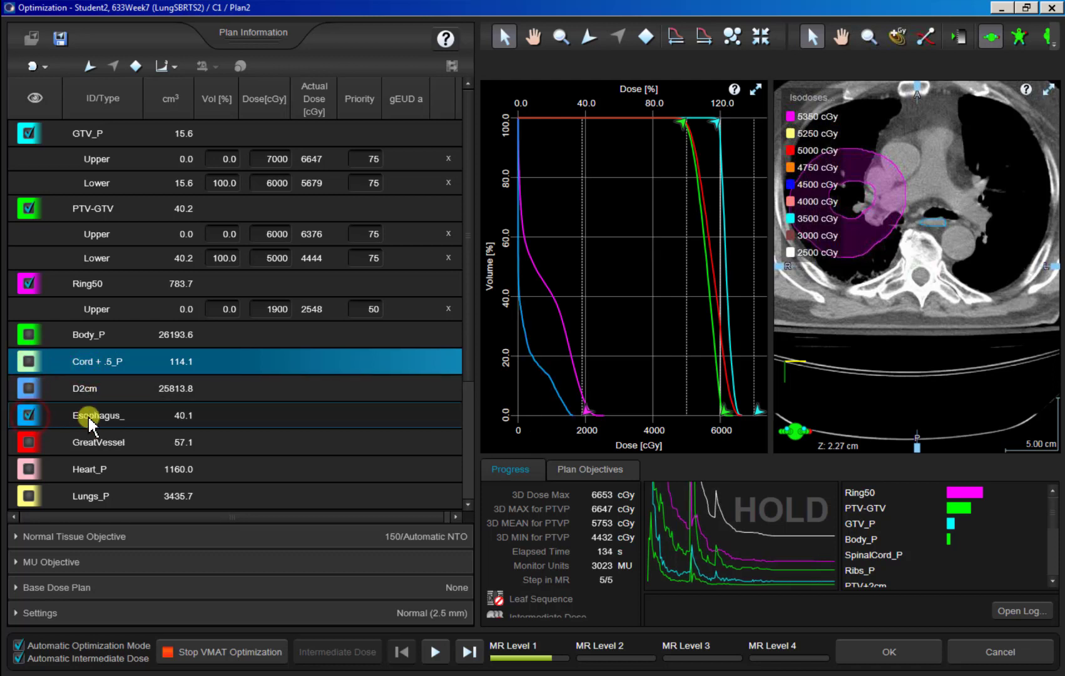
{"action": "left_click", "coordinate": [88, 416]}
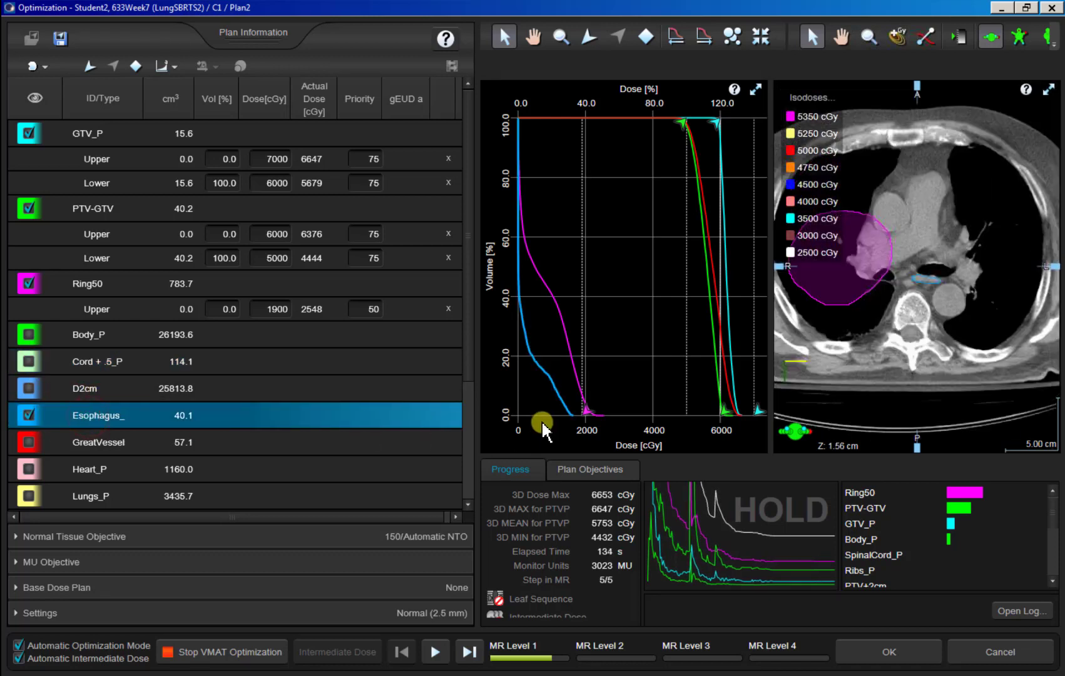
{"action": "left_click", "coordinate": [90, 65]}
{"action": "left_click_drag", "start_coordinate": [611, 250], "coordinate": [558, 420]}
{"action": "left_click", "coordinate": [369, 306]}
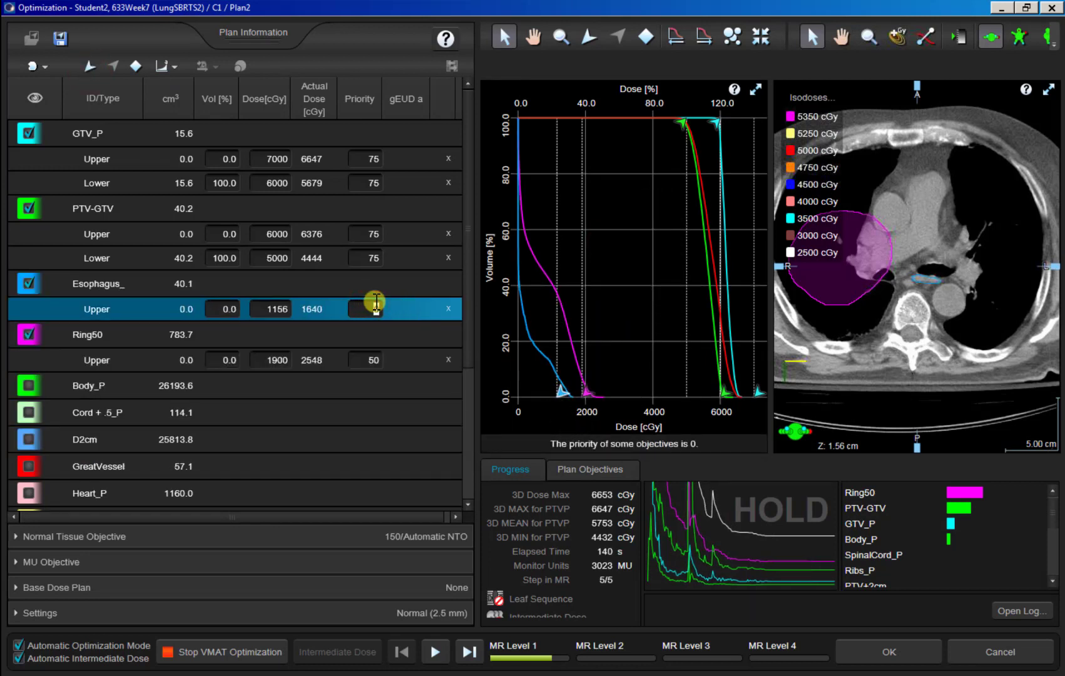
{"action": "type", "text": "50"}
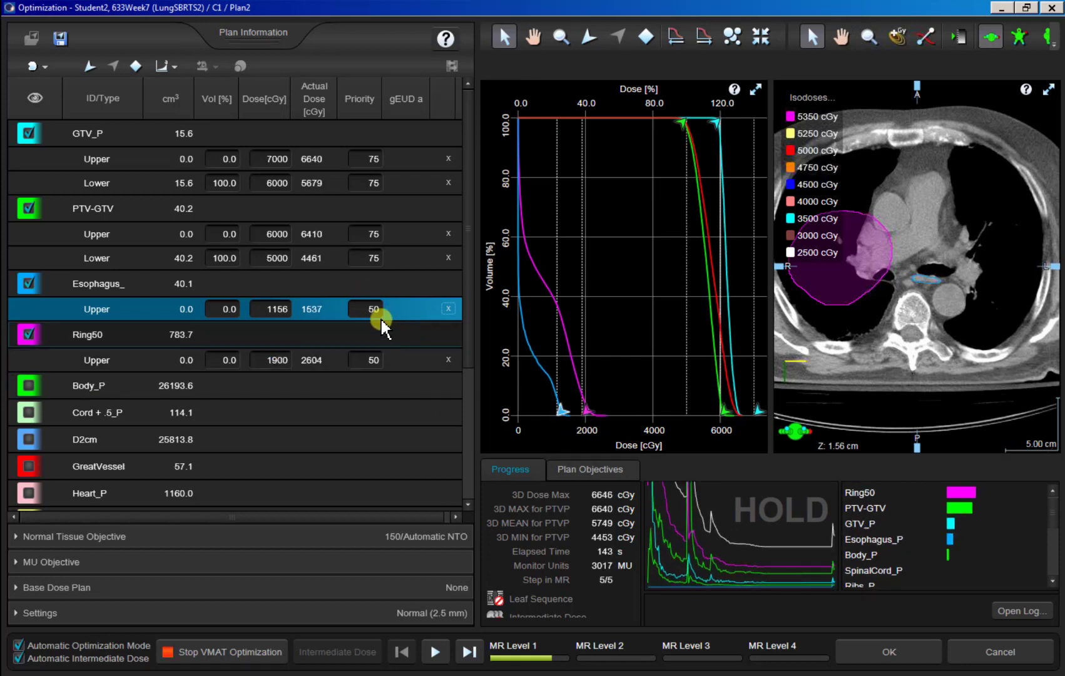
Add an upper gEUD objective to Esophagus_P with gEUD a set to 40.
{"action": "left_click", "coordinate": [139, 285]}
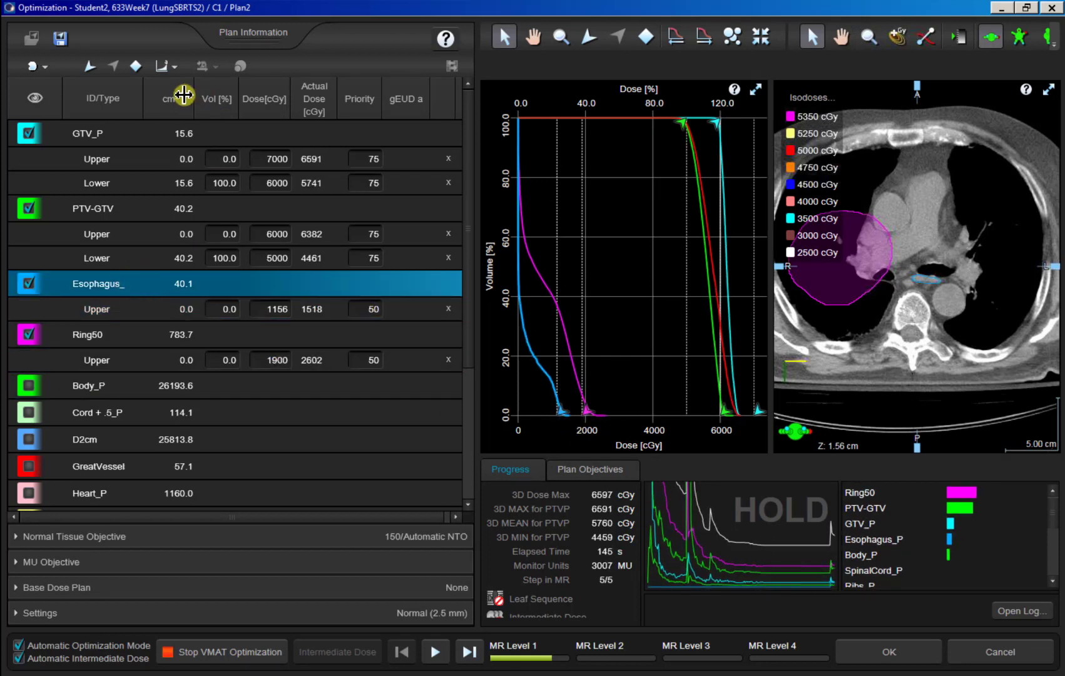
{"action": "left_click", "coordinate": [165, 67]}
{"action": "left_click", "coordinate": [189, 86]}
{"action": "left_click", "coordinate": [408, 332]}
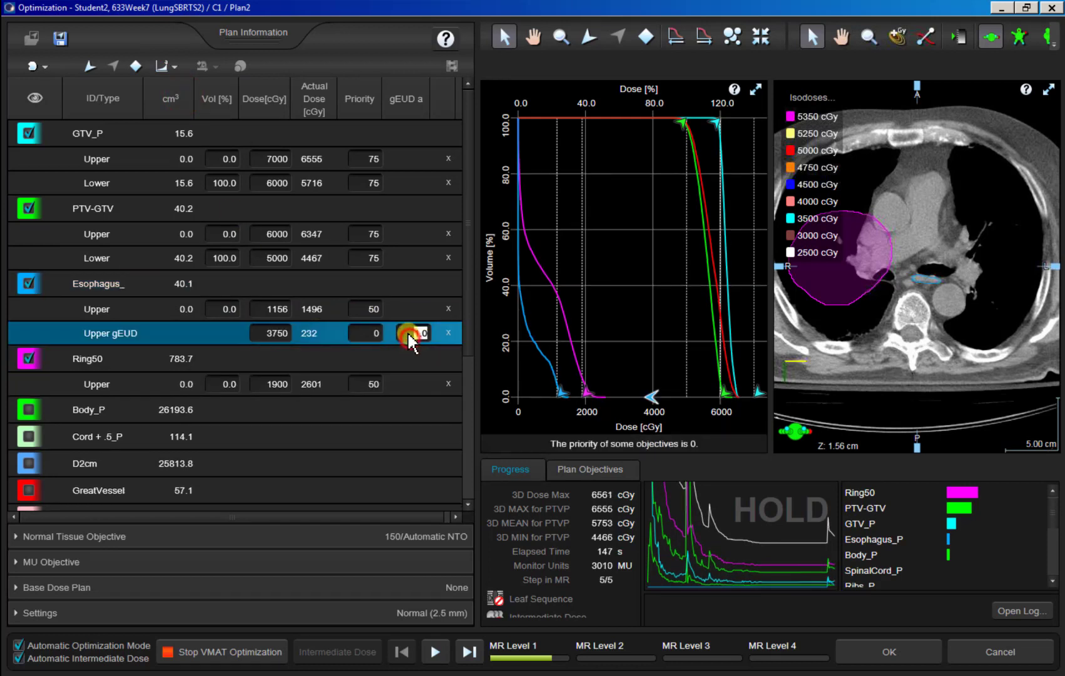
{"action": "type", "text": "40"}
{"action": "key", "text": "Tab"}
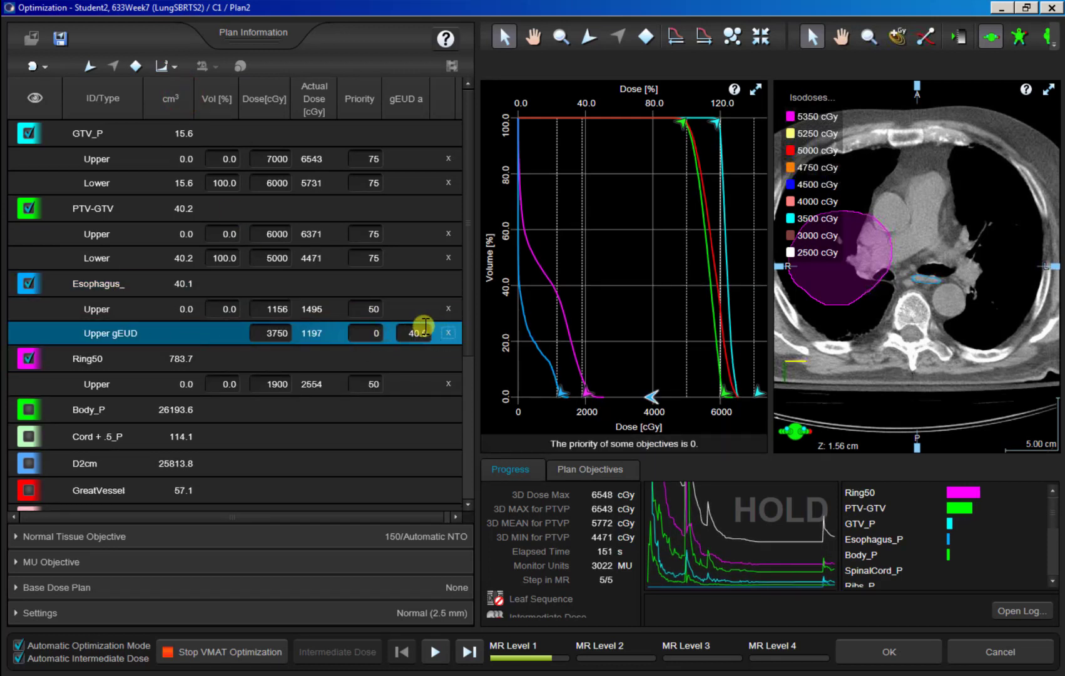
Set the esophagus upper gEUD objective to a dose of 1000 cGy and a priority of 50.
{"action": "left_click", "coordinate": [322, 310]}
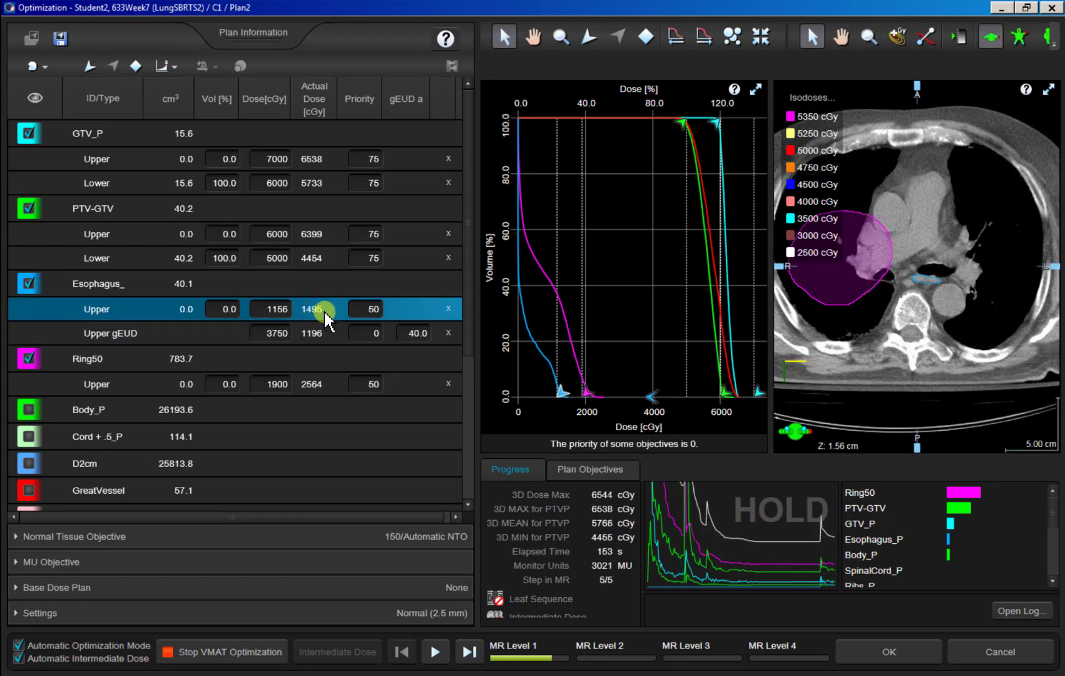
{"action": "left_click", "coordinate": [406, 331]}
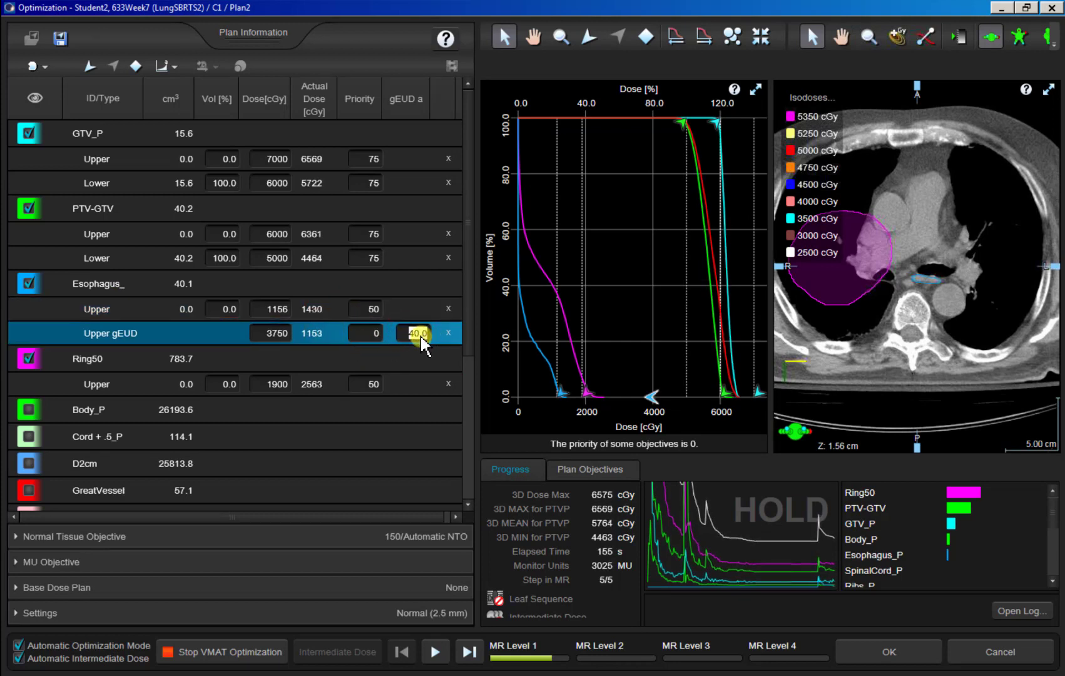
{"action": "left_click", "coordinate": [290, 337]}
{"action": "type", "text": "1"}
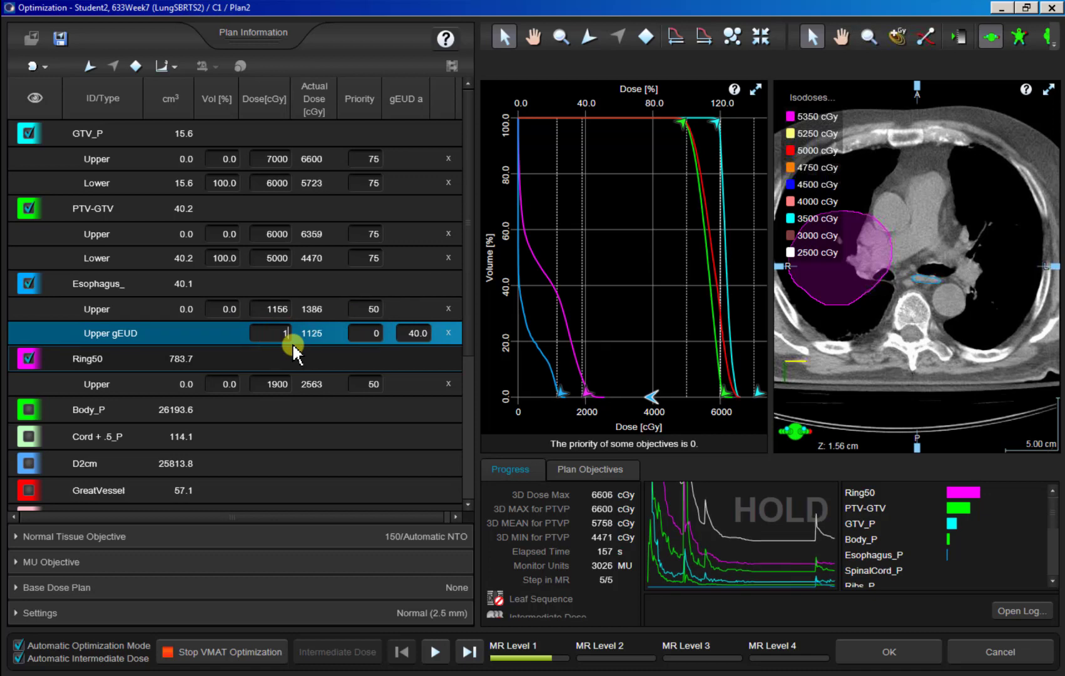
{"action": "type", "text": "000"}
{"action": "key", "text": "Tab"}
{"action": "type", "text": "50"}
{"action": "key", "text": "Tab"}
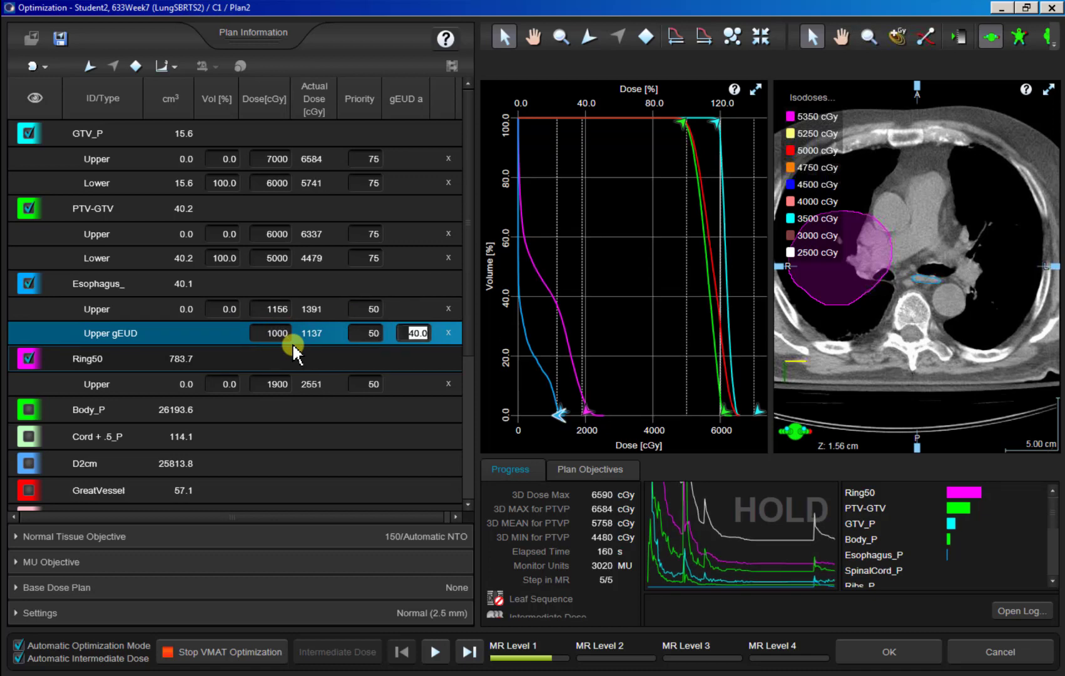
Examine the isodose lines between the PTV, Ring50 and the esophagus on several transversal slices, and review the Ring50 DVH curve.
{"action": "scroll", "coordinate": [902, 309], "scroll_direction": "up", "scroll_amount": 20}
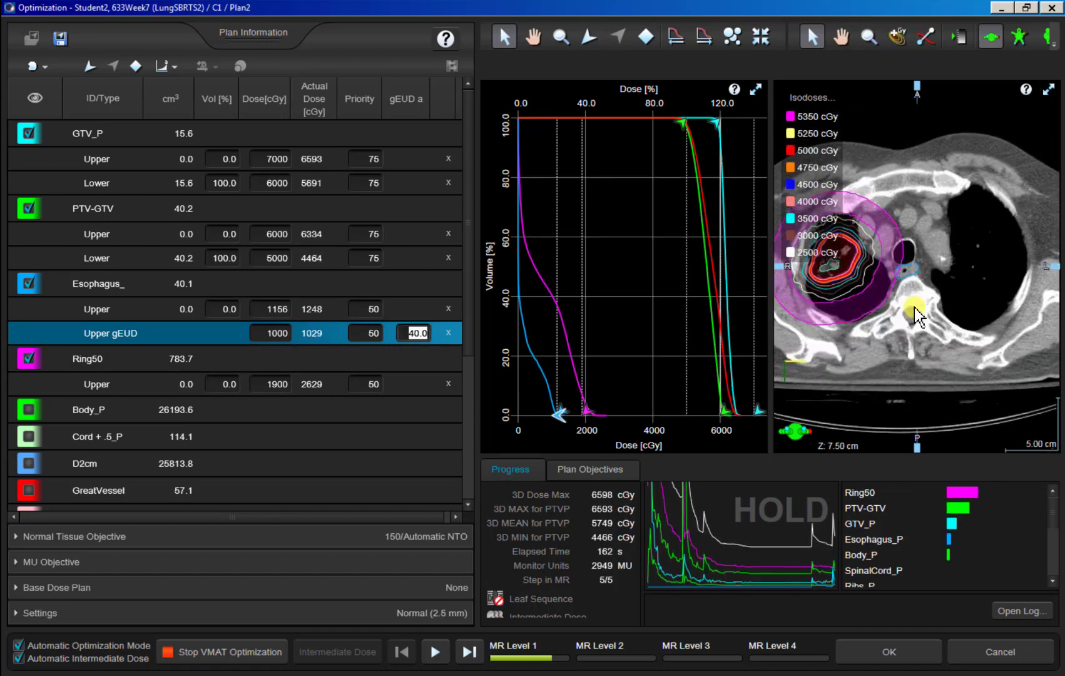
{"action": "scroll", "coordinate": [913, 313], "scroll_direction": "down", "scroll_amount": 5}
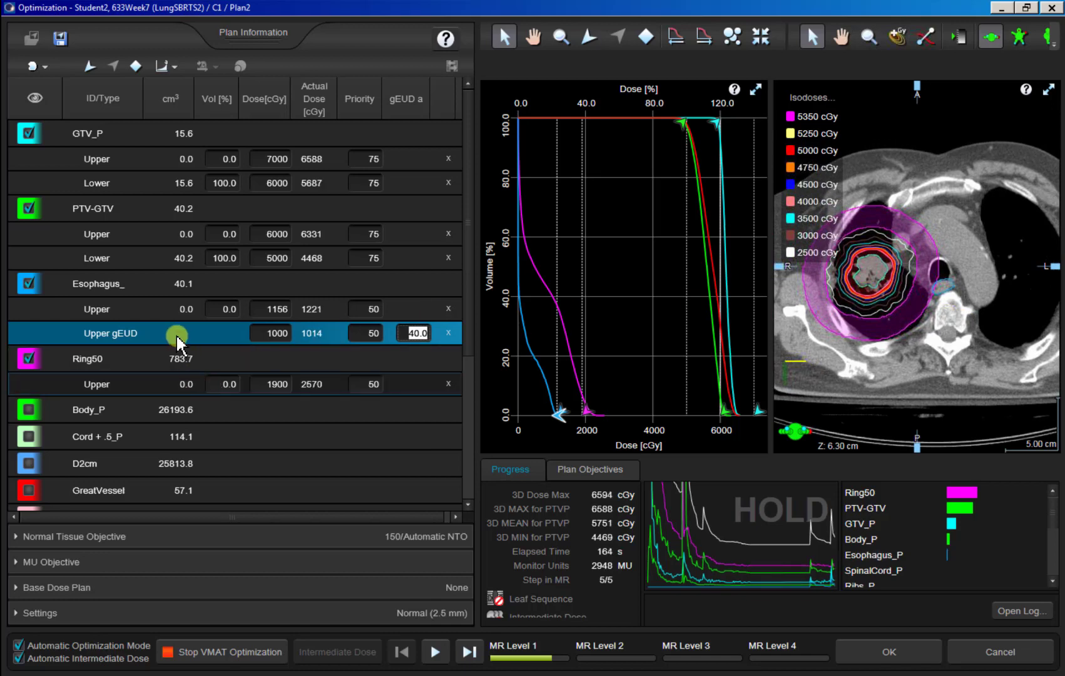
{"action": "scroll", "coordinate": [113, 384], "scroll_direction": "down", "scroll_amount": 1}
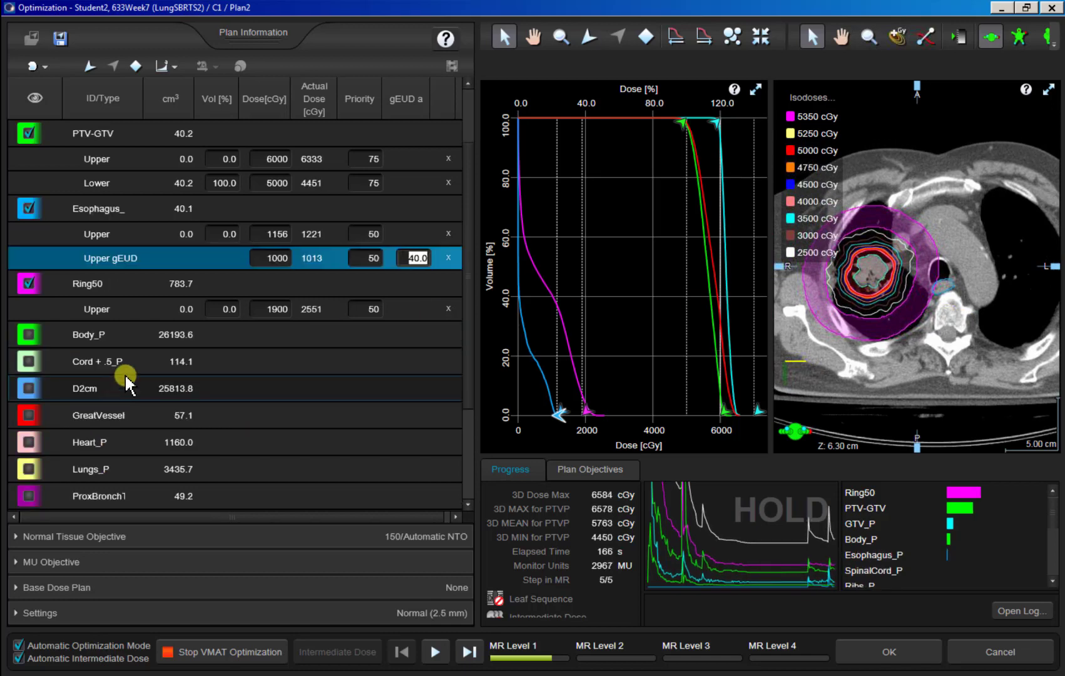
{"action": "scroll", "coordinate": [125, 325], "scroll_direction": "down", "scroll_amount": 1}
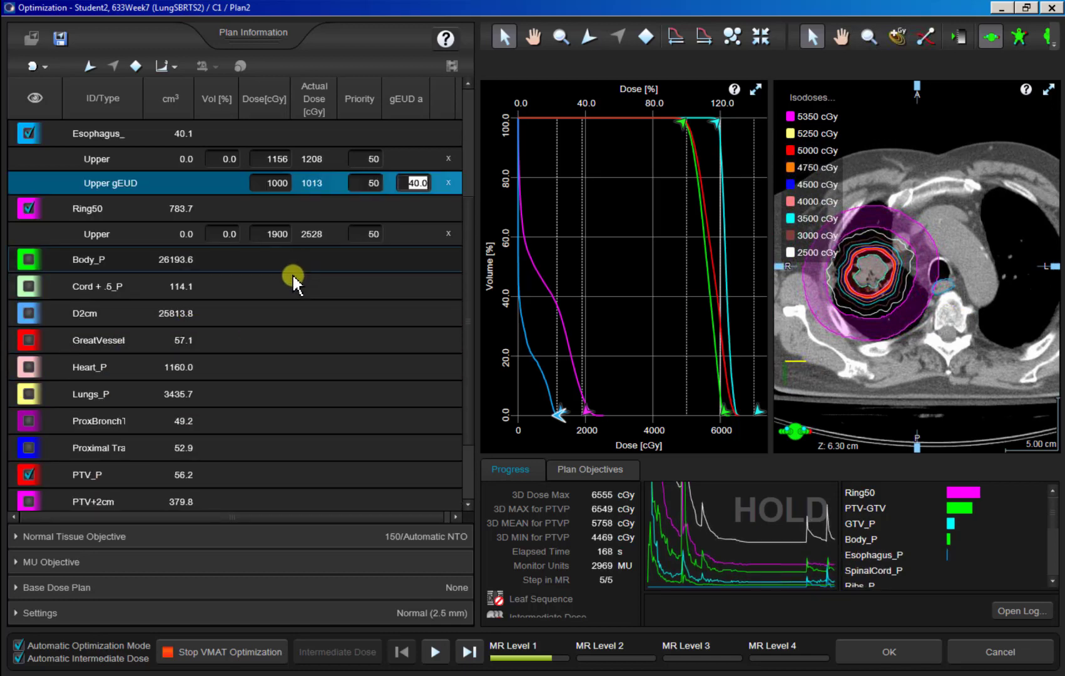
{"action": "left_click_drag", "start_coordinate": [900, 295], "coordinate": [909, 302]}
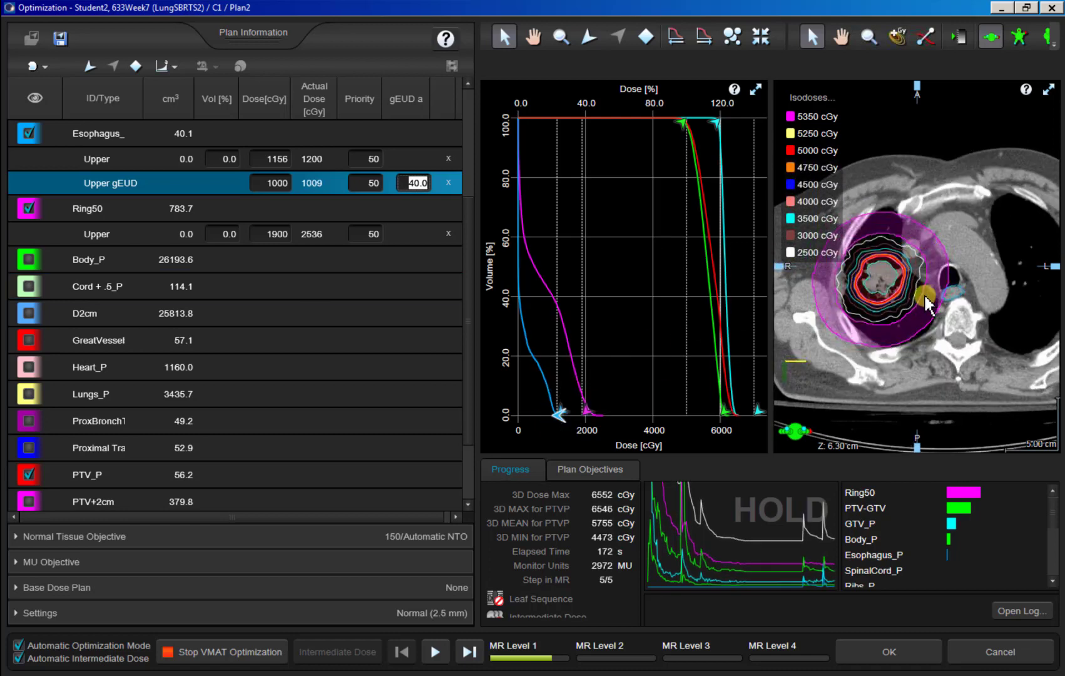
{"action": "scroll", "coordinate": [925, 296], "scroll_direction": "up", "scroll_amount": 3}
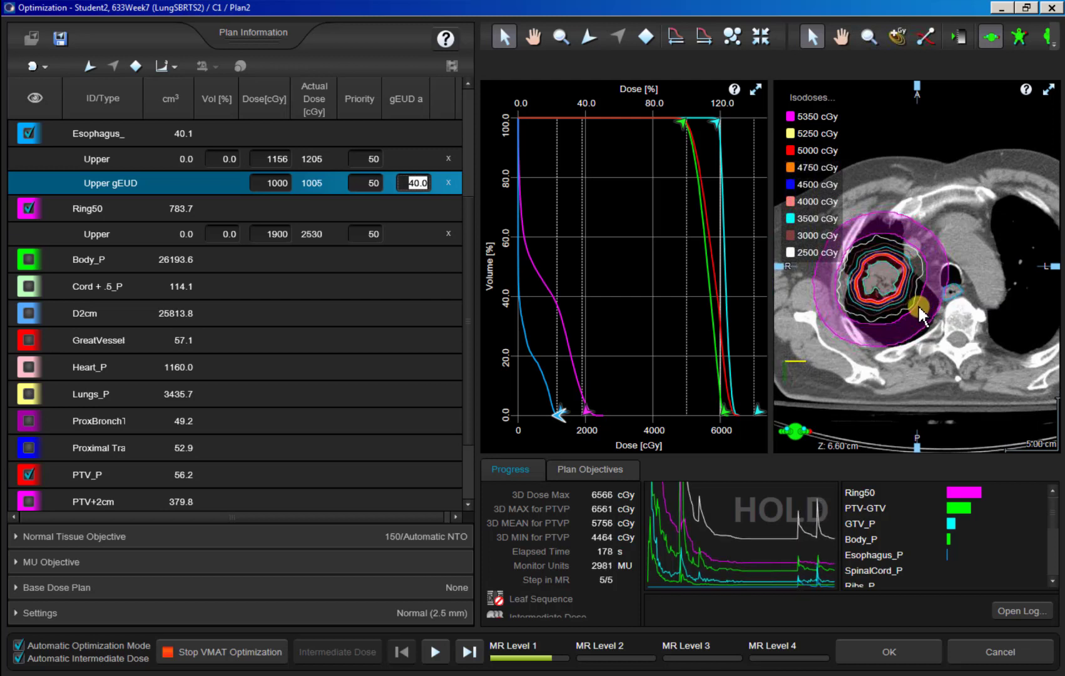
{"action": "scroll", "coordinate": [951, 313], "scroll_direction": "up", "scroll_amount": 1}
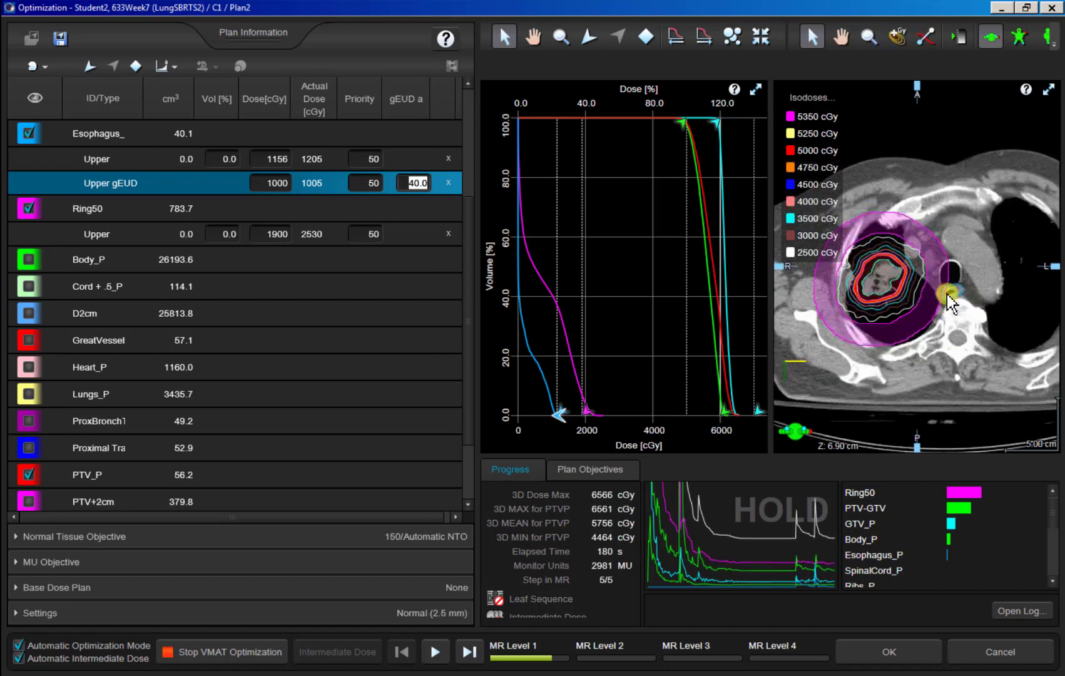
{"action": "scroll", "coordinate": [950, 302], "scroll_direction": "down", "scroll_amount": 1}
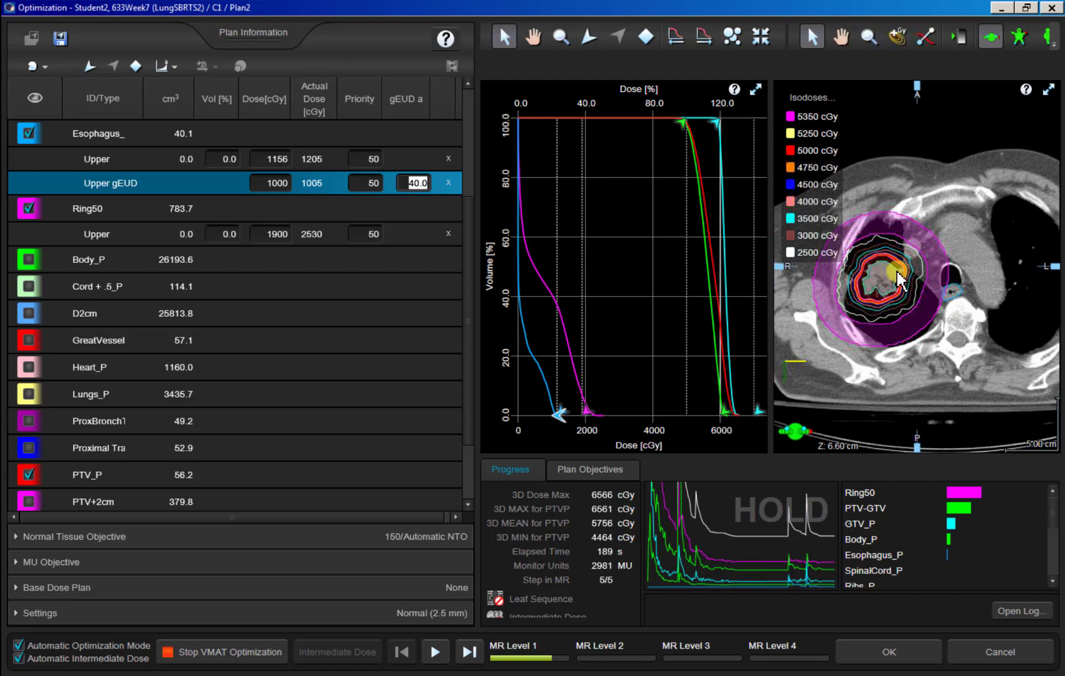
{"action": "left_click_drag", "start_coordinate": [896, 272], "coordinate": [908, 274]}
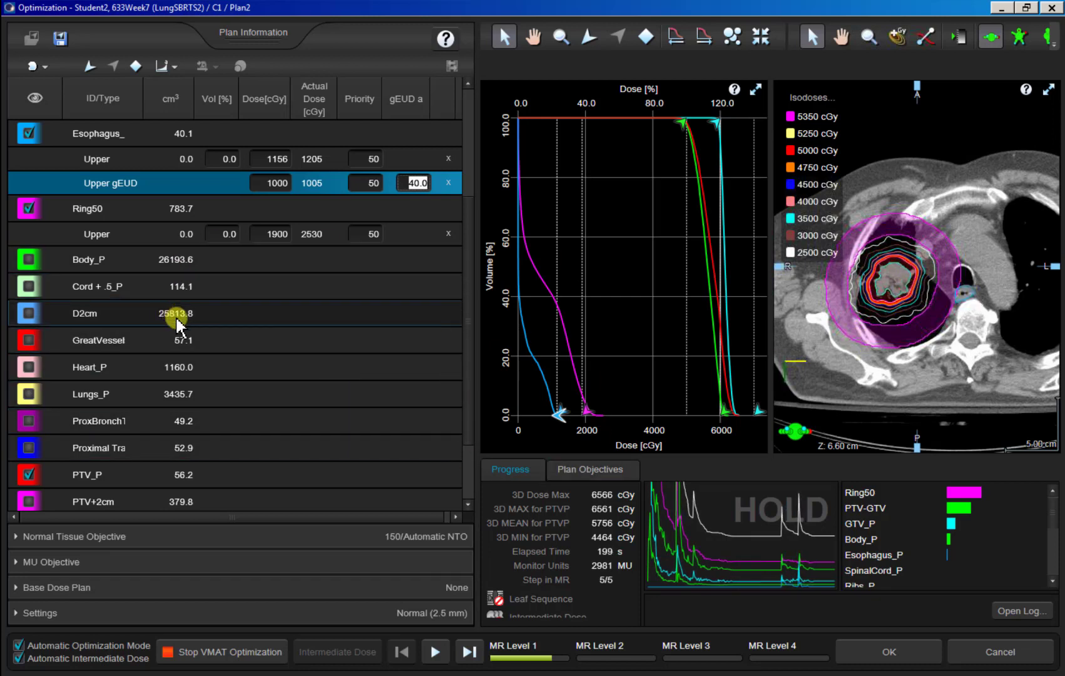
{"action": "scroll", "coordinate": [188, 322], "scroll_direction": "up", "scroll_amount": 3}
{"action": "scroll", "coordinate": [213, 326], "scroll_direction": "down", "scroll_amount": 3}
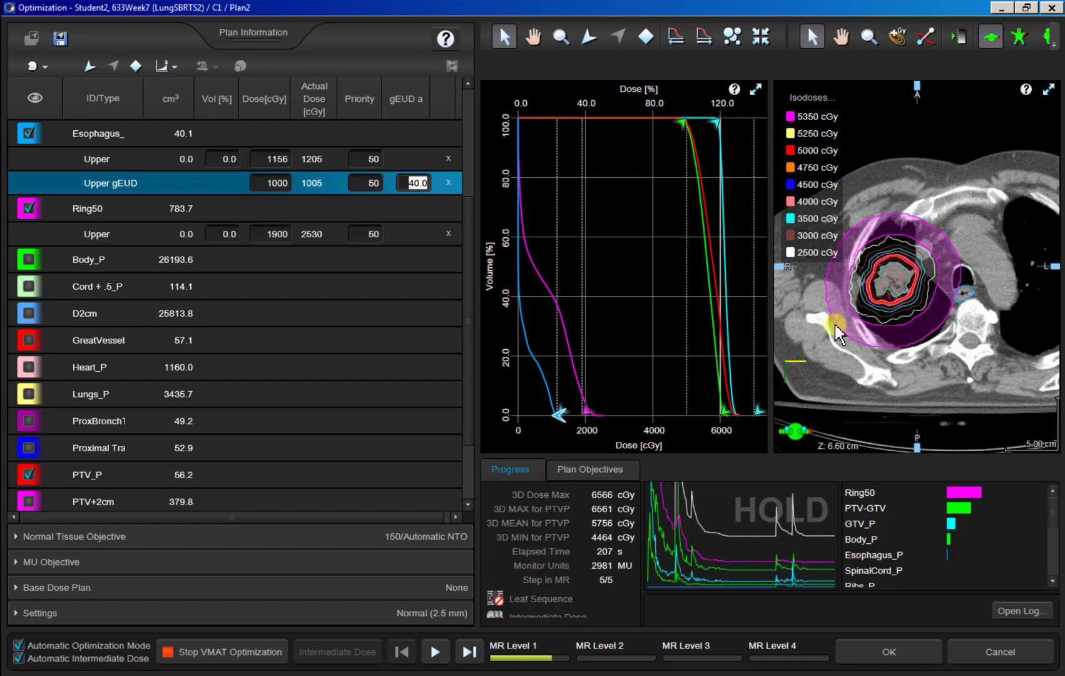
{"action": "left_click_drag", "start_coordinate": [932, 313], "coordinate": [960, 317]}
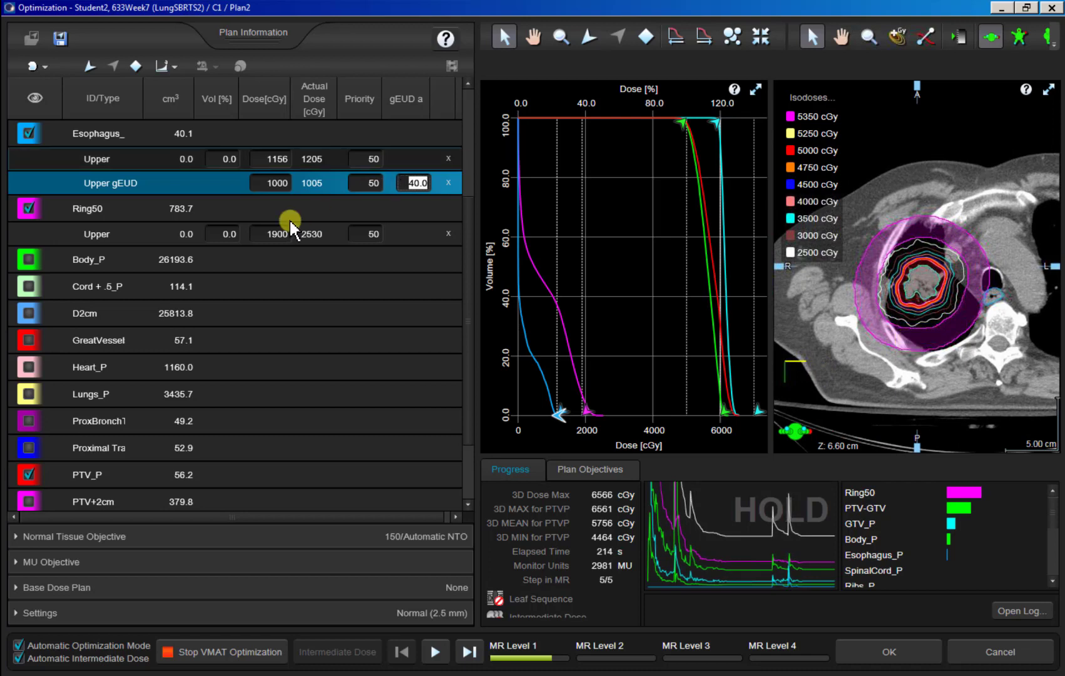
{"action": "left_click", "coordinate": [115, 209]}
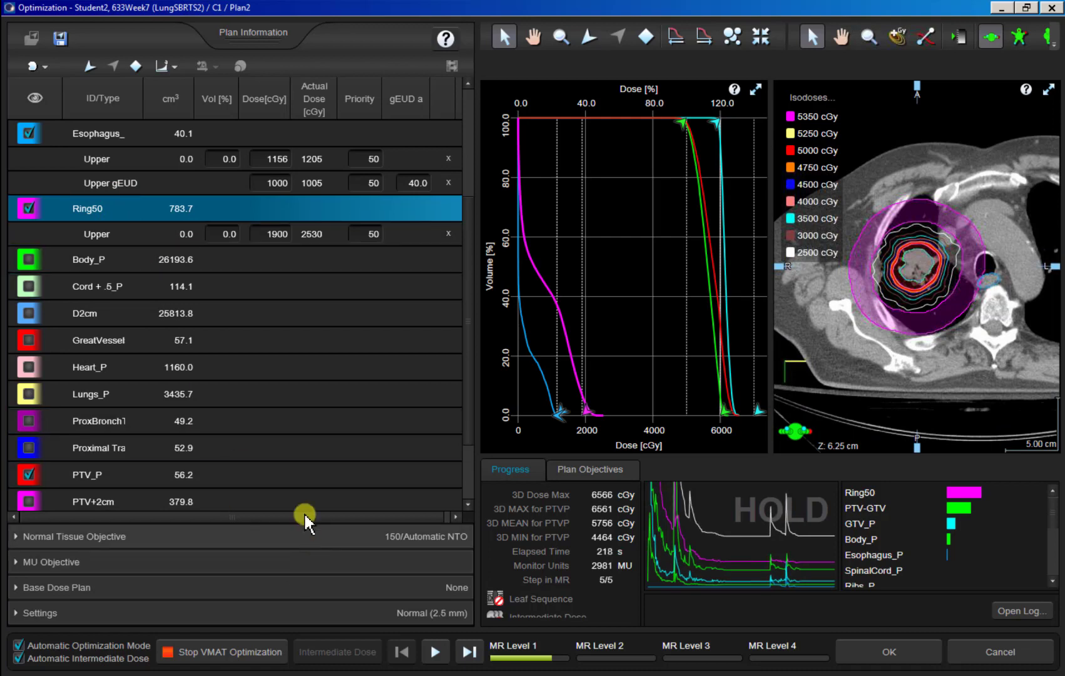
Examine the isodose lines around the PTV and inside Ring50 on transversal slices between about Z 6.0 and 7.5 cm.
{"action": "scroll", "coordinate": [944, 276], "scroll_direction": "up", "scroll_amount": 6}
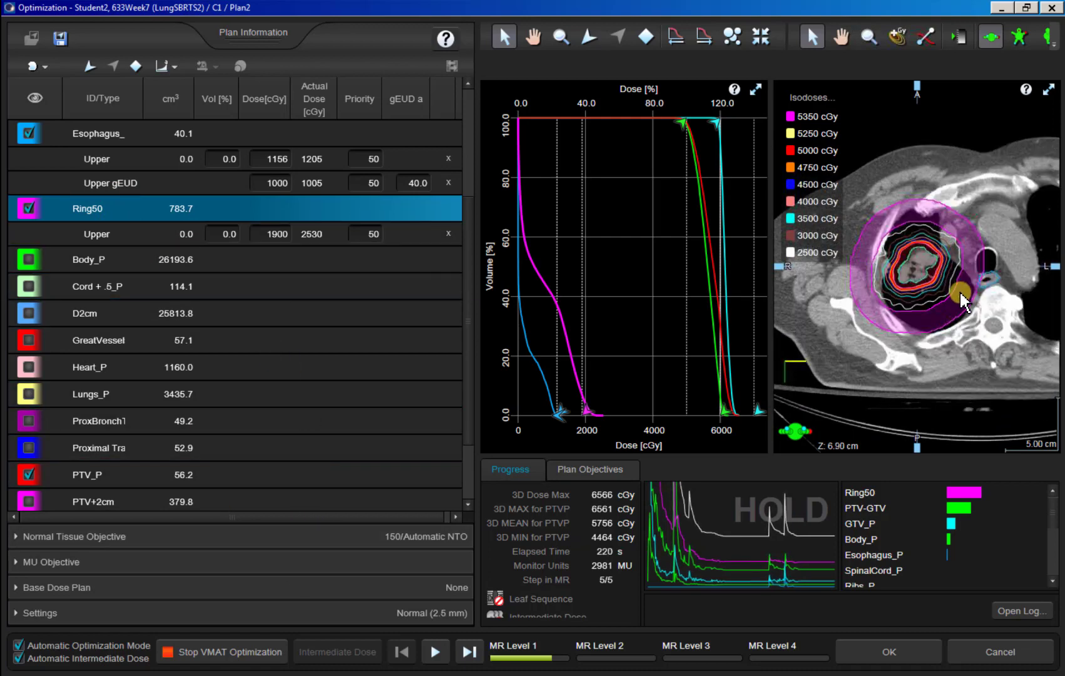
{"action": "scroll", "coordinate": [949, 303], "scroll_direction": "down", "scroll_amount": 7}
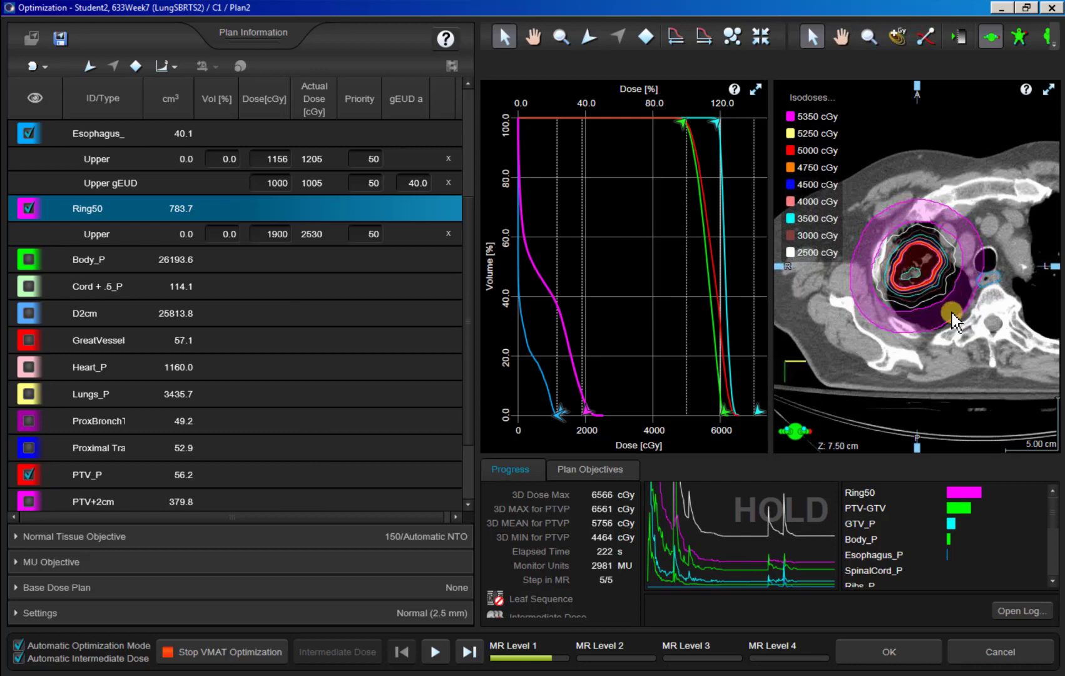
{"action": "scroll", "coordinate": [939, 293], "scroll_direction": "up", "scroll_amount": 5}
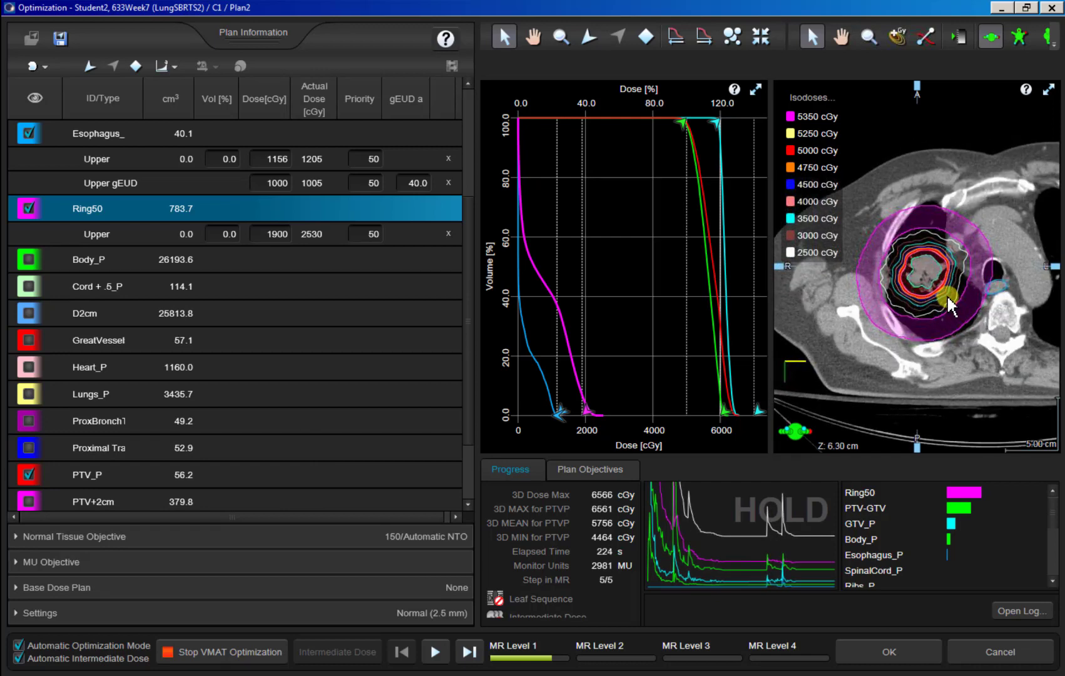
{"action": "scroll", "coordinate": [950, 303], "scroll_direction": "down", "scroll_amount": 4}
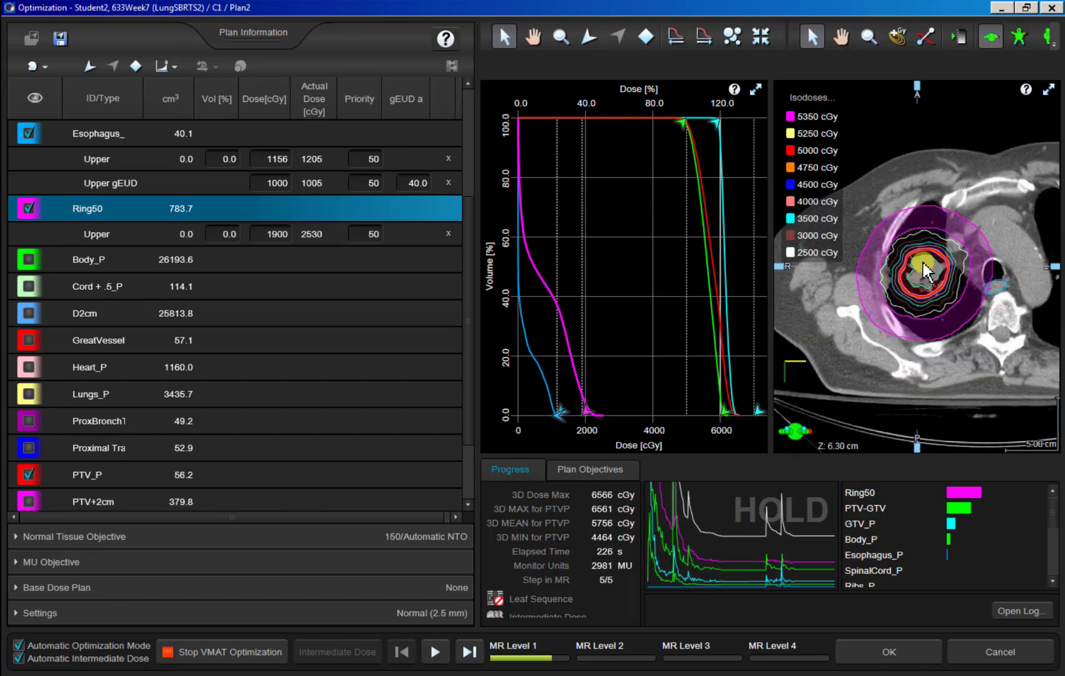
{"action": "scroll", "coordinate": [915, 288], "scroll_direction": "down", "scroll_amount": 2}
Add an upper gEUD objective to Ring50 with gEUD a set to 40.
{"action": "left_click", "coordinate": [118, 209]}
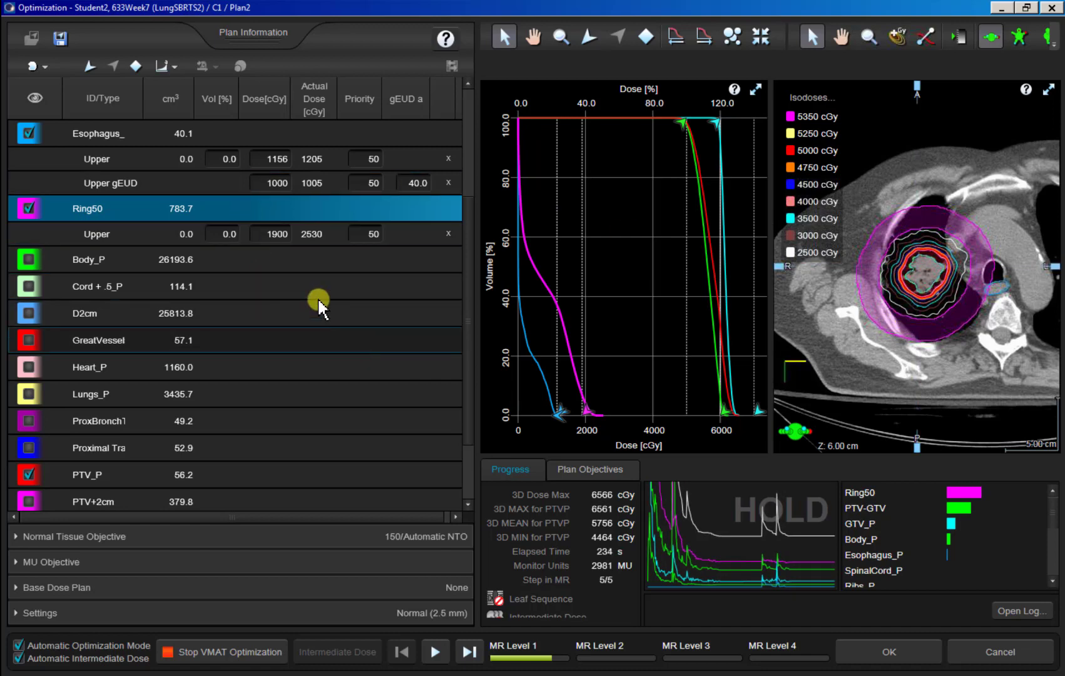
{"action": "left_click", "coordinate": [265, 237]}
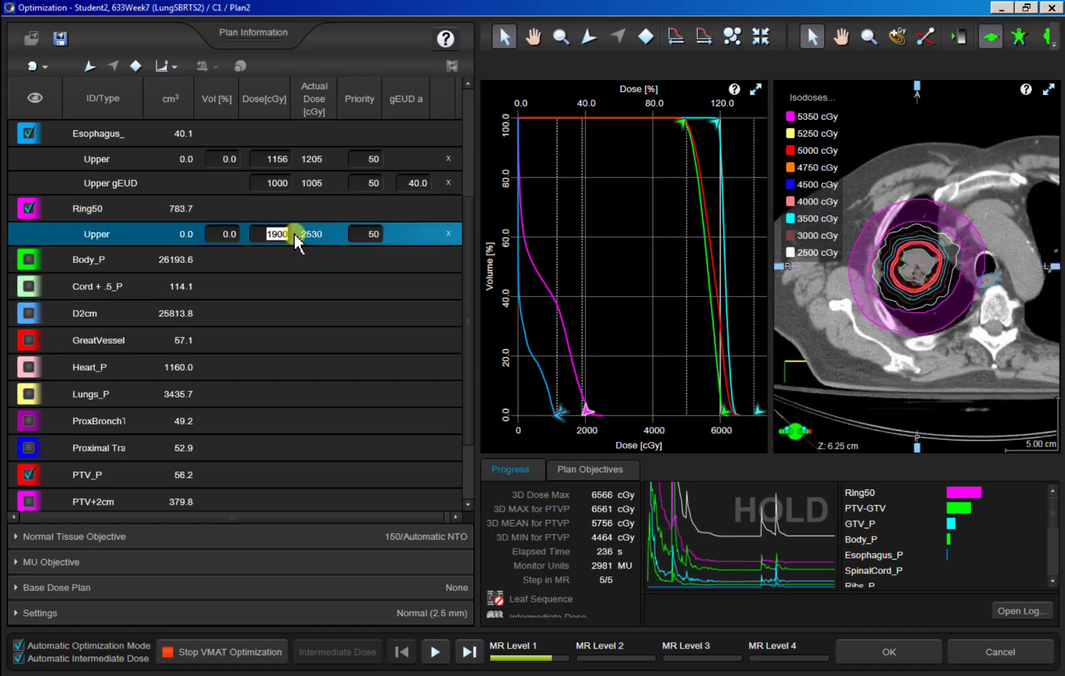
{"action": "left_click", "coordinate": [123, 209]}
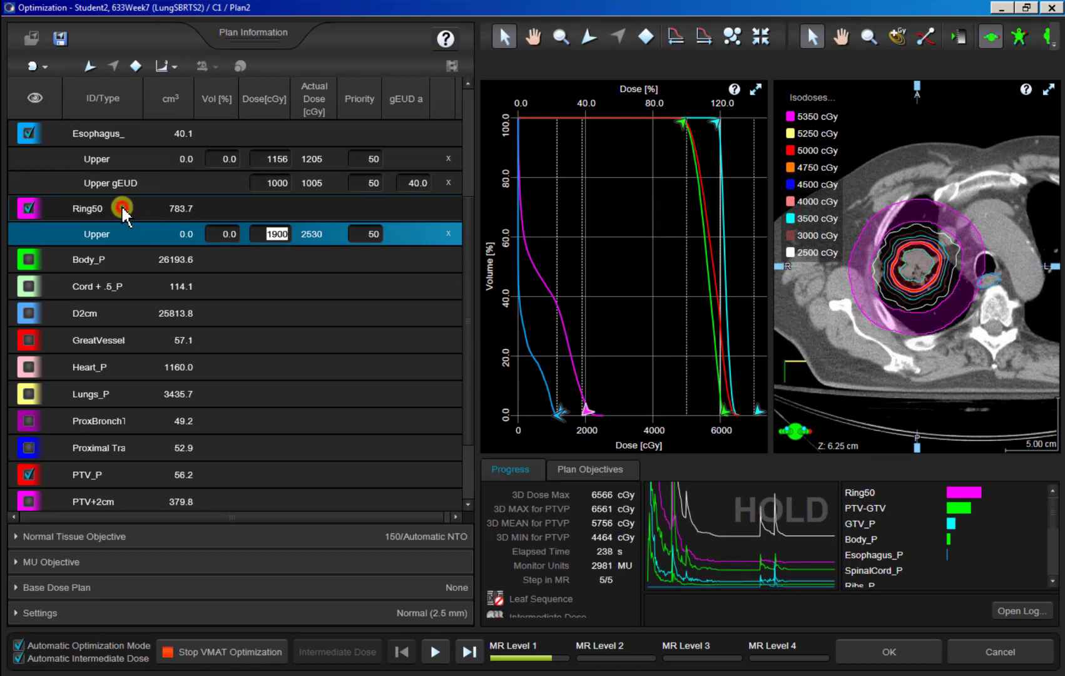
{"action": "left_click", "coordinate": [164, 68]}
{"action": "left_click", "coordinate": [169, 89]}
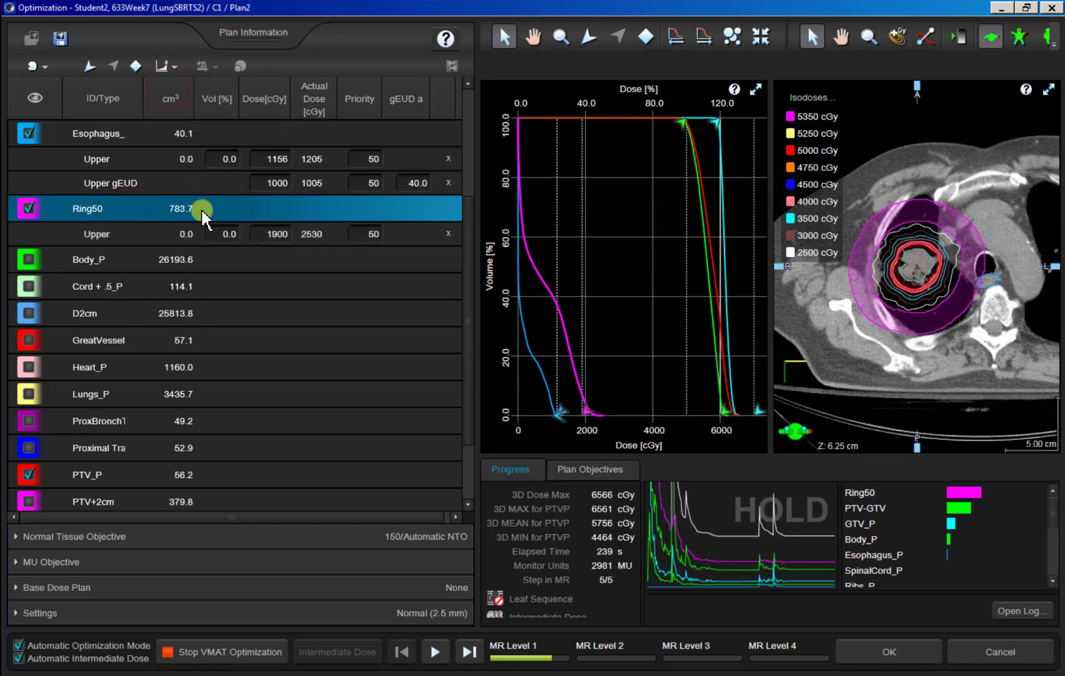
{"action": "left_click", "coordinate": [270, 260]}
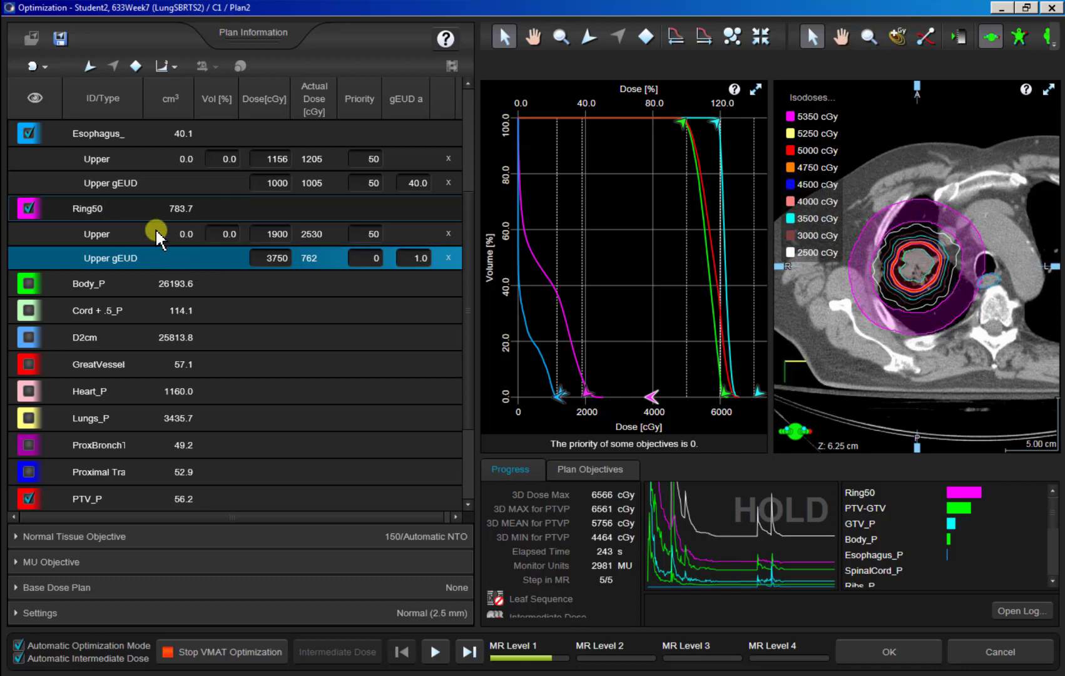
{"action": "left_click", "coordinate": [418, 258]}
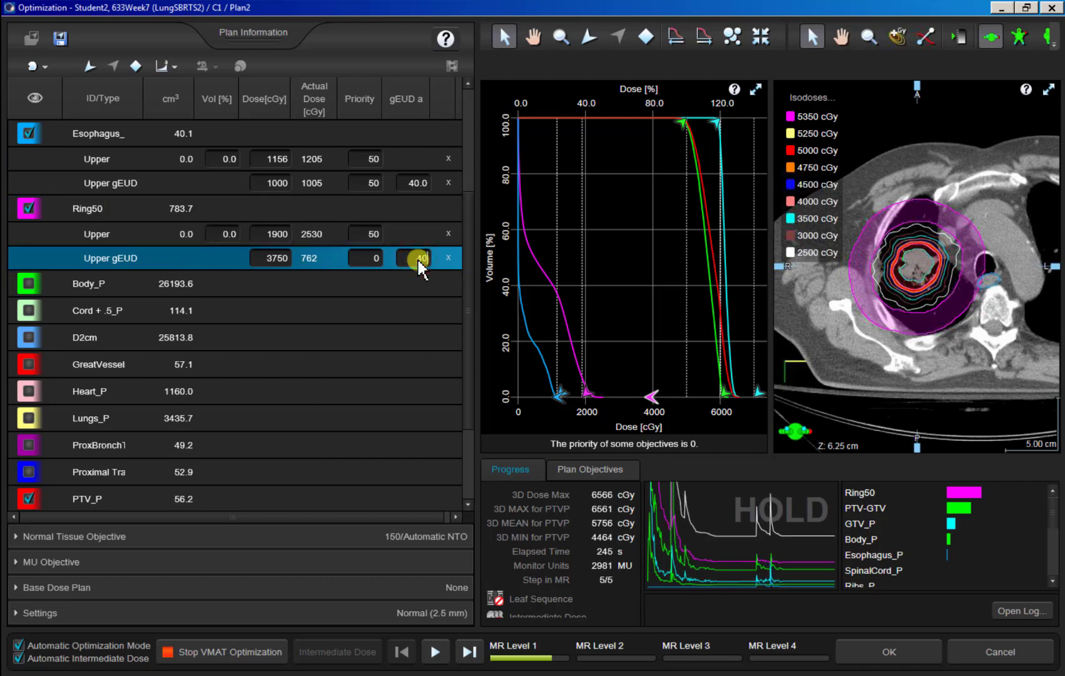
Set the Ring50 upper gEUD objective to a dose of 1800 cGy and a priority of 50.
{"action": "left_click", "coordinate": [270, 263]}
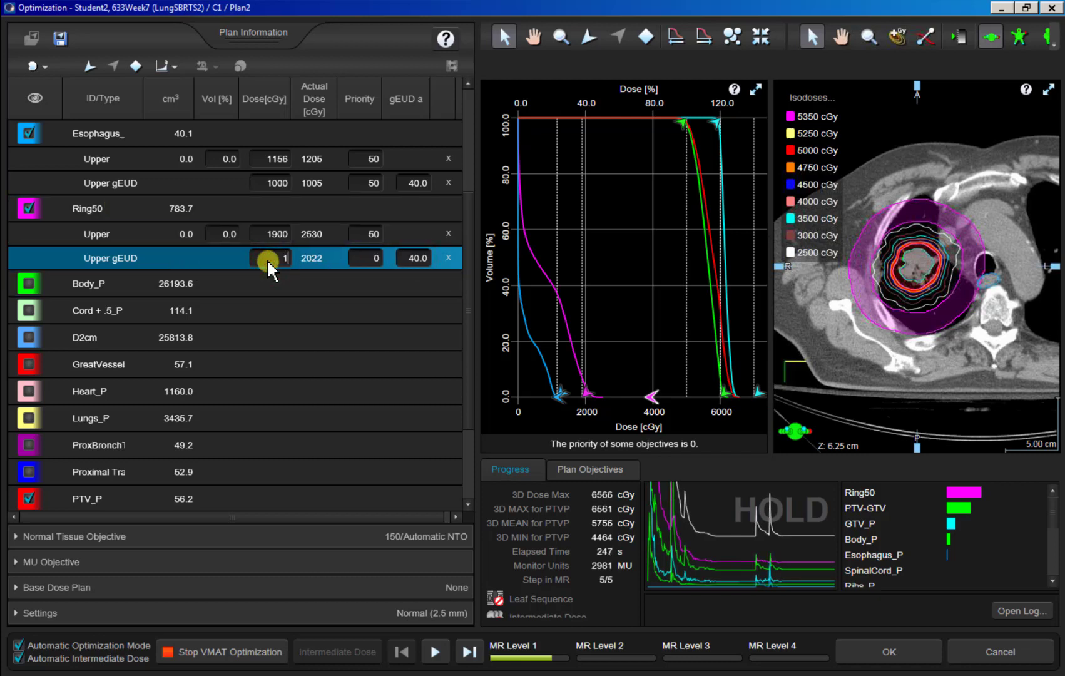
{"action": "type", "text": "1800"}
{"action": "key", "text": "Tab"}
{"action": "type", "text": "50"}
{"action": "key", "text": "Tab"}
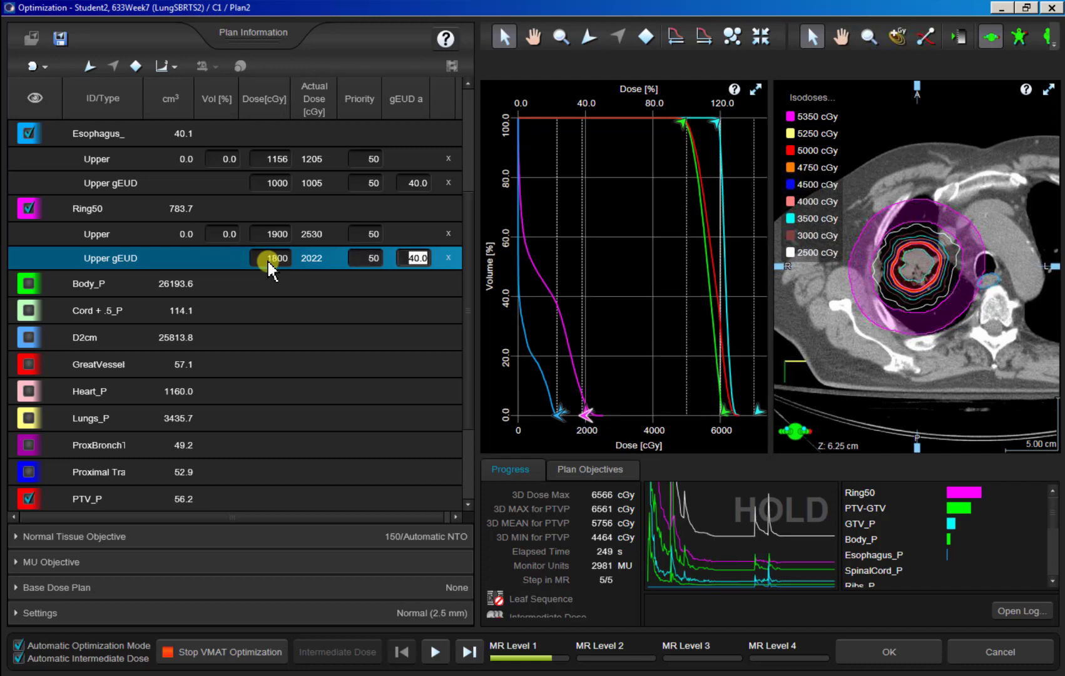
{"action": "mouse_move", "coordinate": [586, 419]}
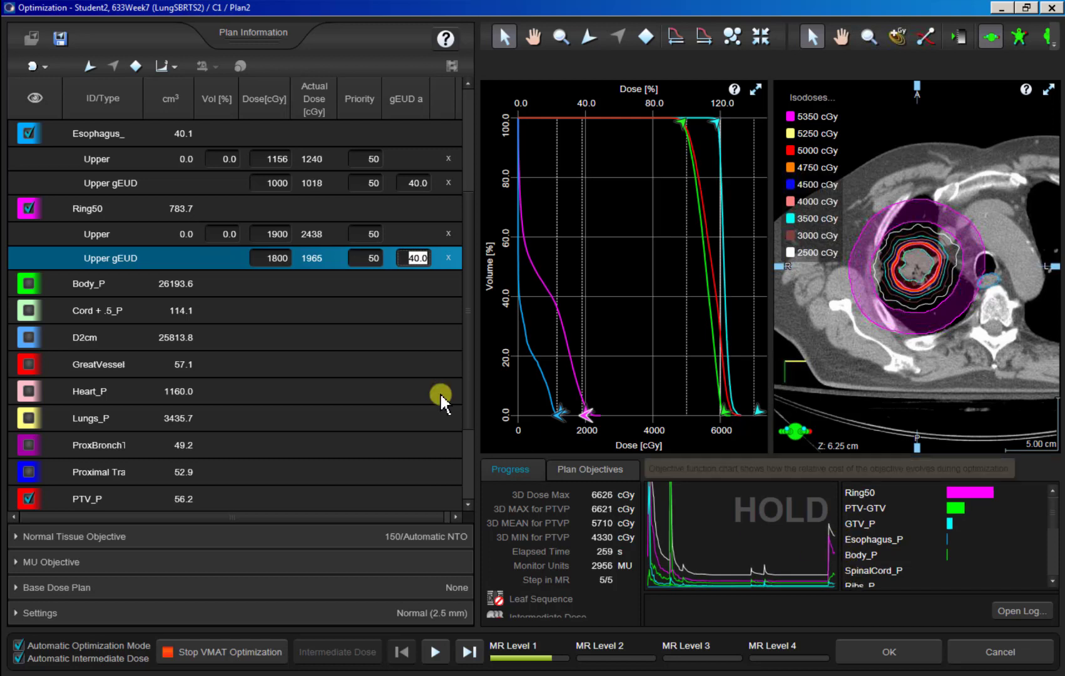
Add a second upper gEUD objective to Ring50 with gEUD a set to 20.
{"action": "left_click", "coordinate": [110, 208]}
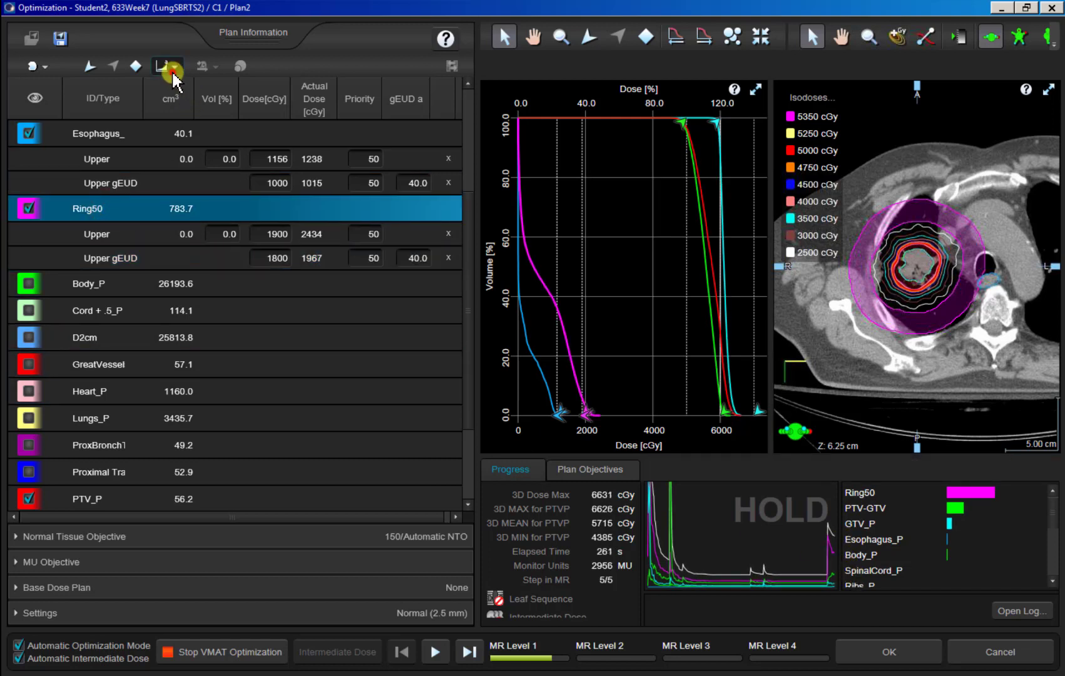
{"action": "left_click", "coordinate": [166, 66]}
{"action": "left_click", "coordinate": [200, 88]}
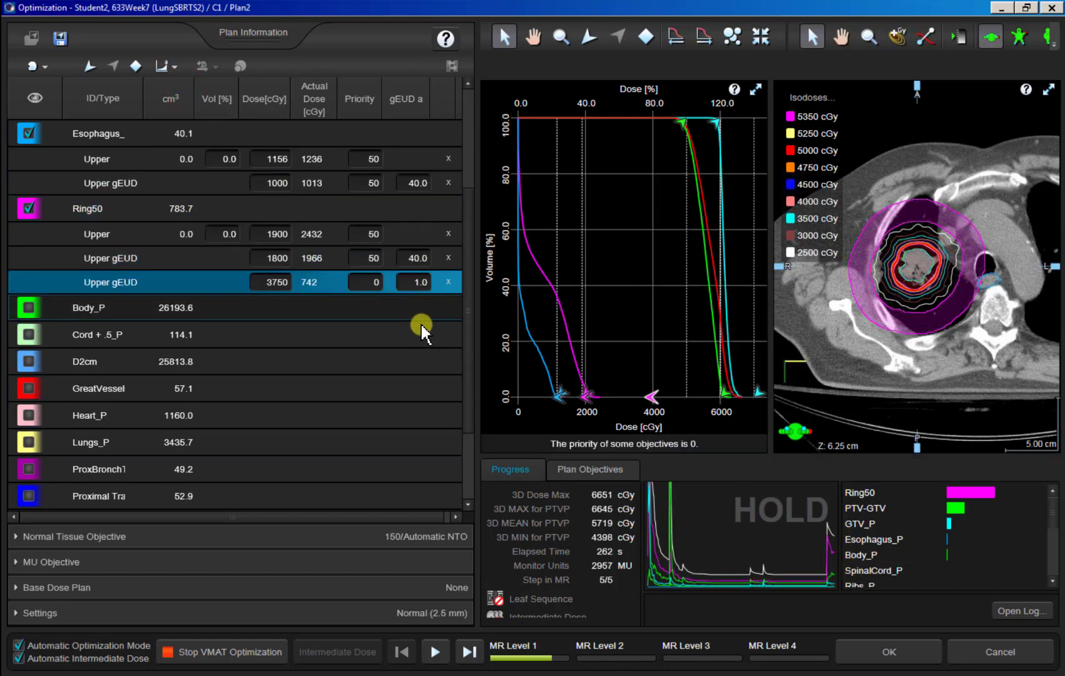
{"action": "left_click", "coordinate": [415, 285]}
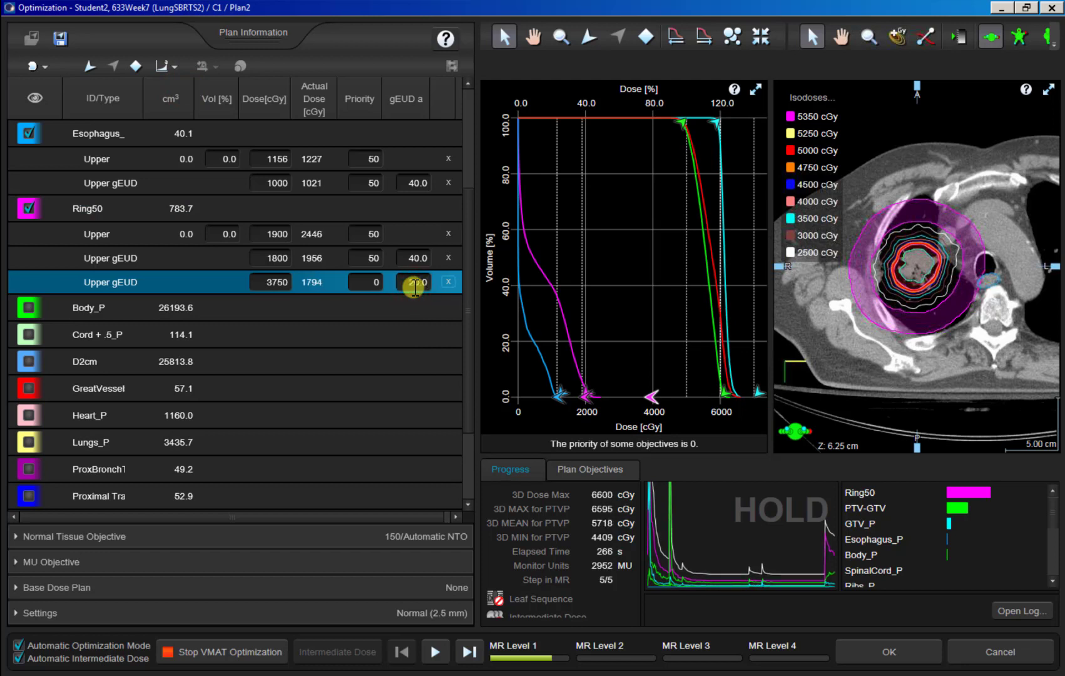
{"action": "key", "text": "Tab"}
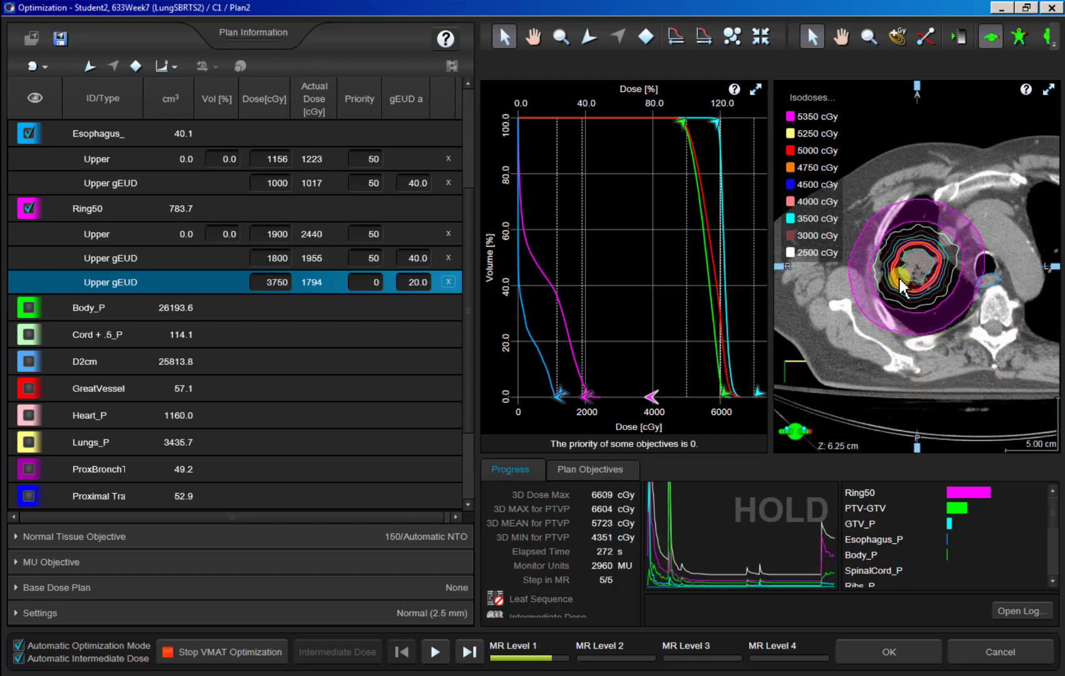
Set the second Ring50 upper gEUD objective to a dose of 1500 cGy and a priority of 50.
{"action": "left_click", "coordinate": [272, 283]}
{"action": "type", "text": "1500"}
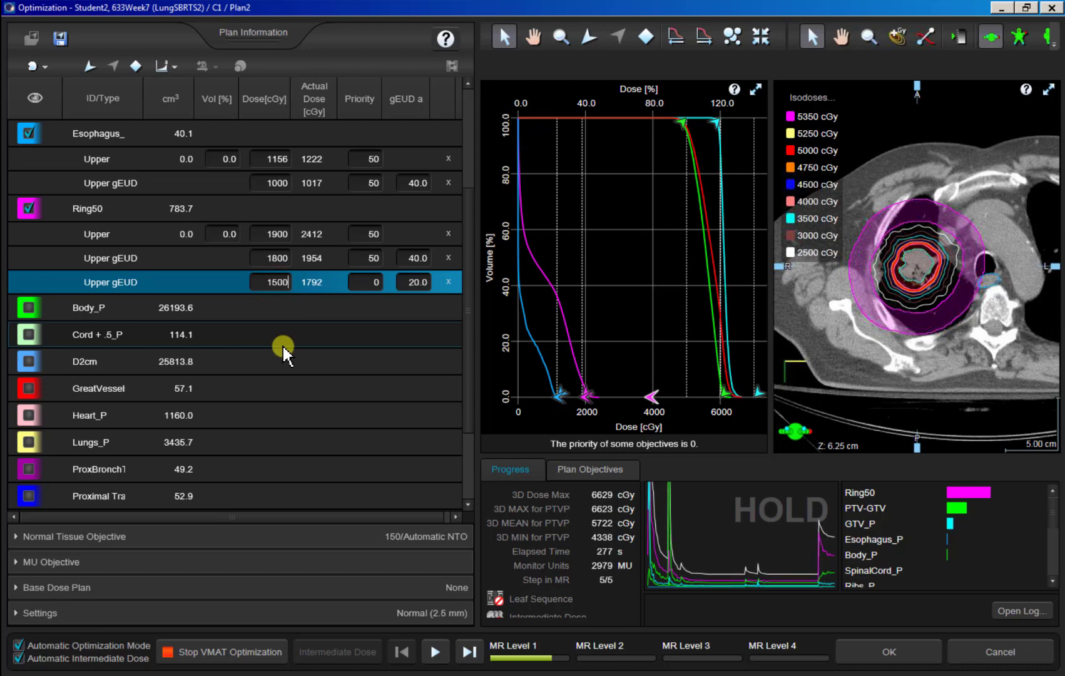
{"action": "key", "text": "Tab"}
{"action": "type", "text": "50"}
{"action": "key", "text": "Tab"}
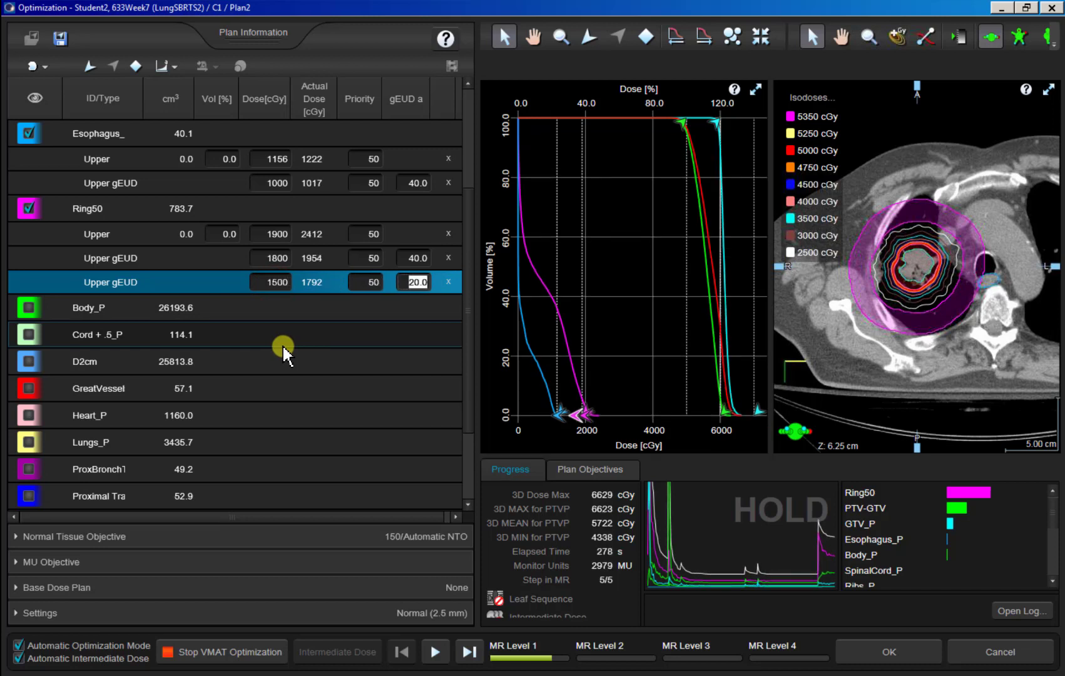
Resume the held optimization and send it back from MR Level 3 to MR Level 2.
{"action": "left_click", "coordinate": [435, 651]}
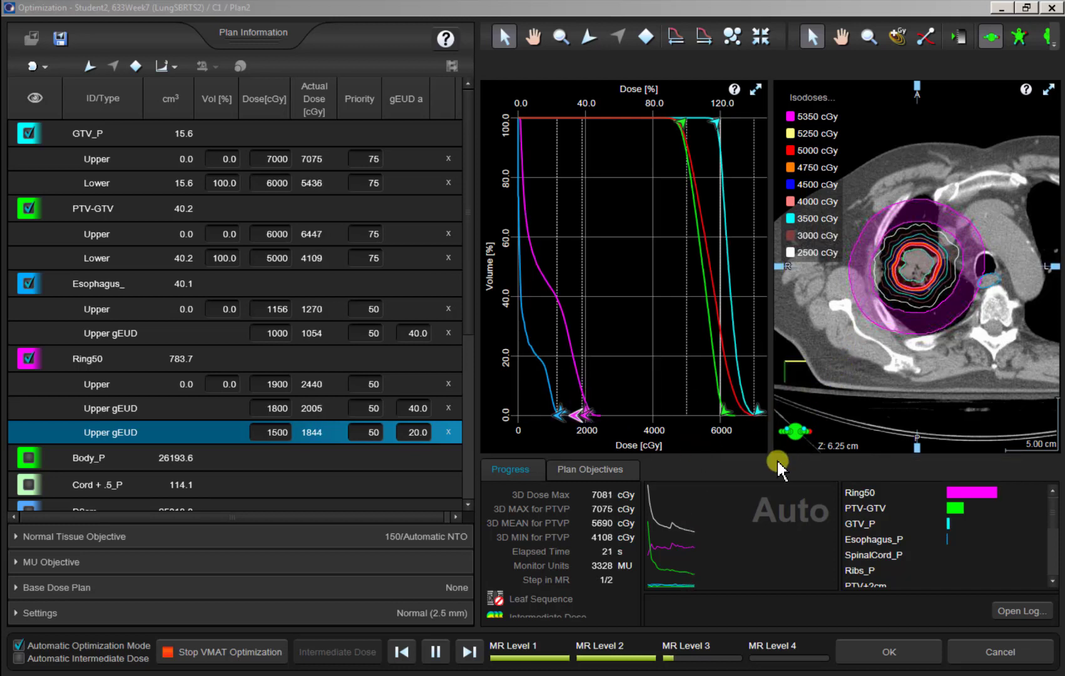
{"action": "left_click", "coordinate": [397, 652]}
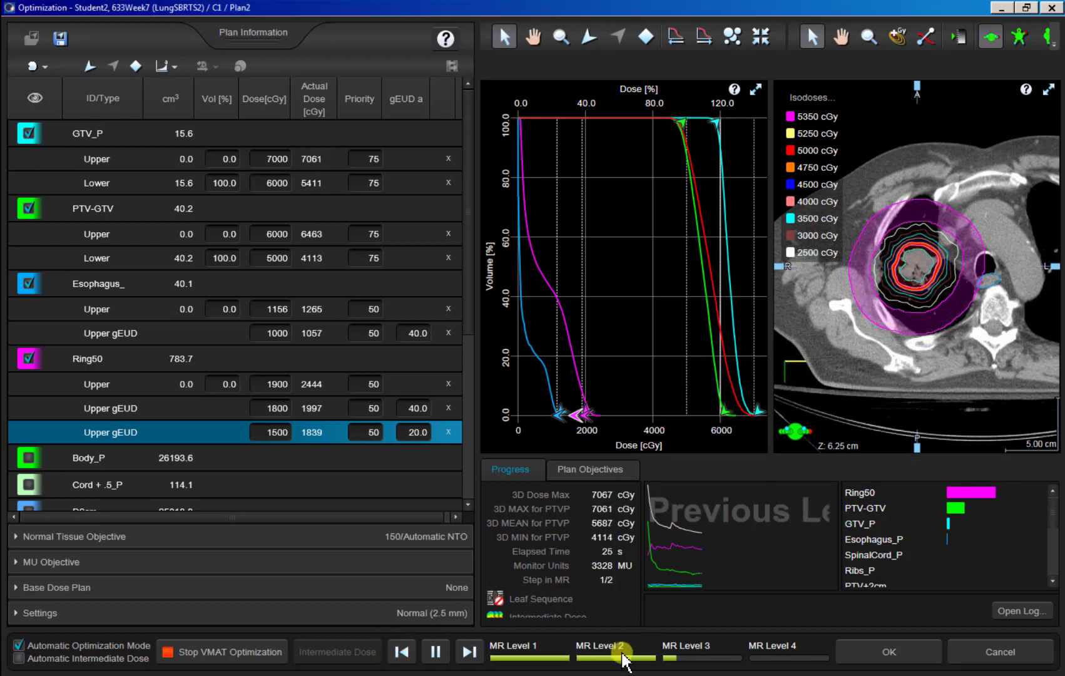
Raise the priority of Ring50's 1800 cGy upper gEUD objective and its 1900 cGy upper objective to 75.
{"action": "left_click", "coordinate": [274, 409]}
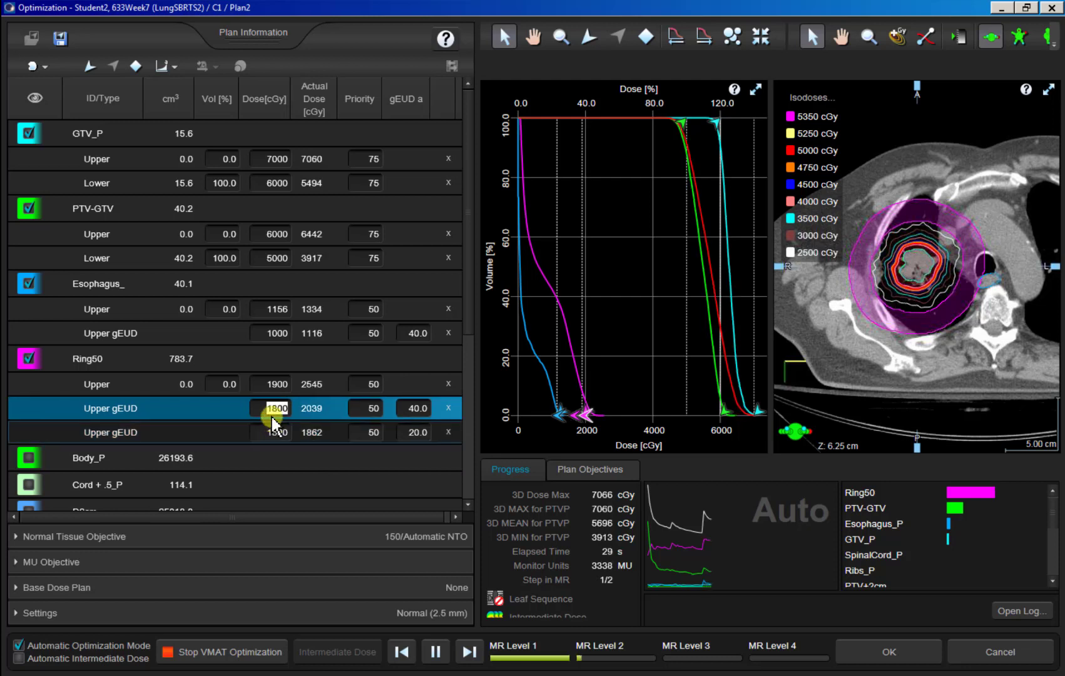
{"action": "left_click", "coordinate": [361, 410]}
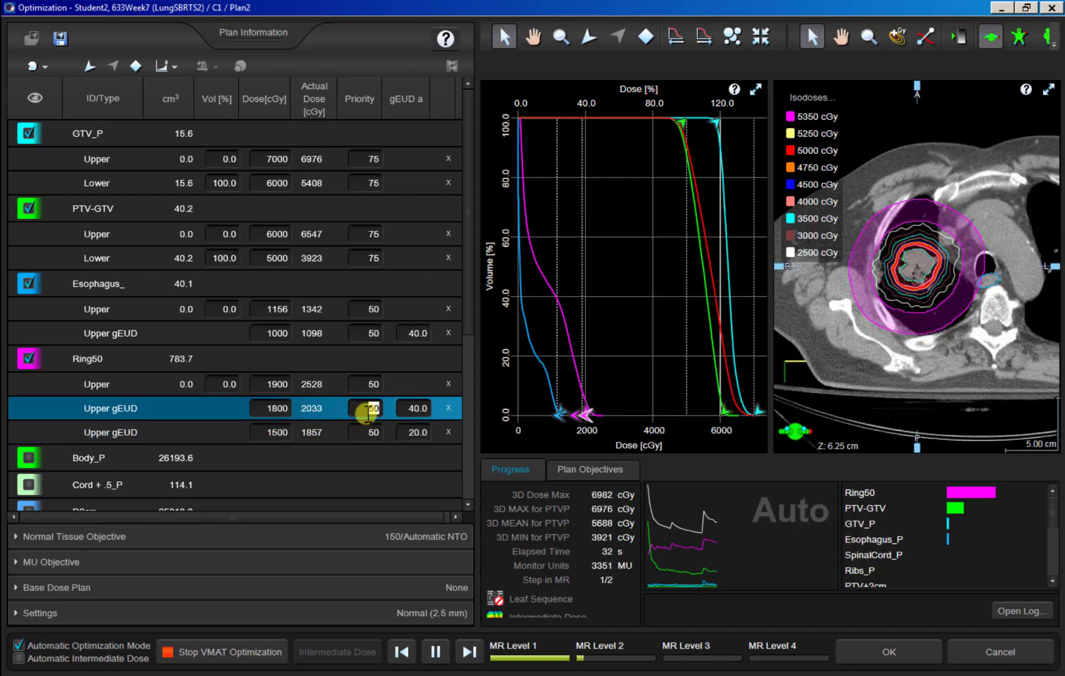
{"action": "type", "text": "75"}
{"action": "left_click", "coordinate": [366, 384]}
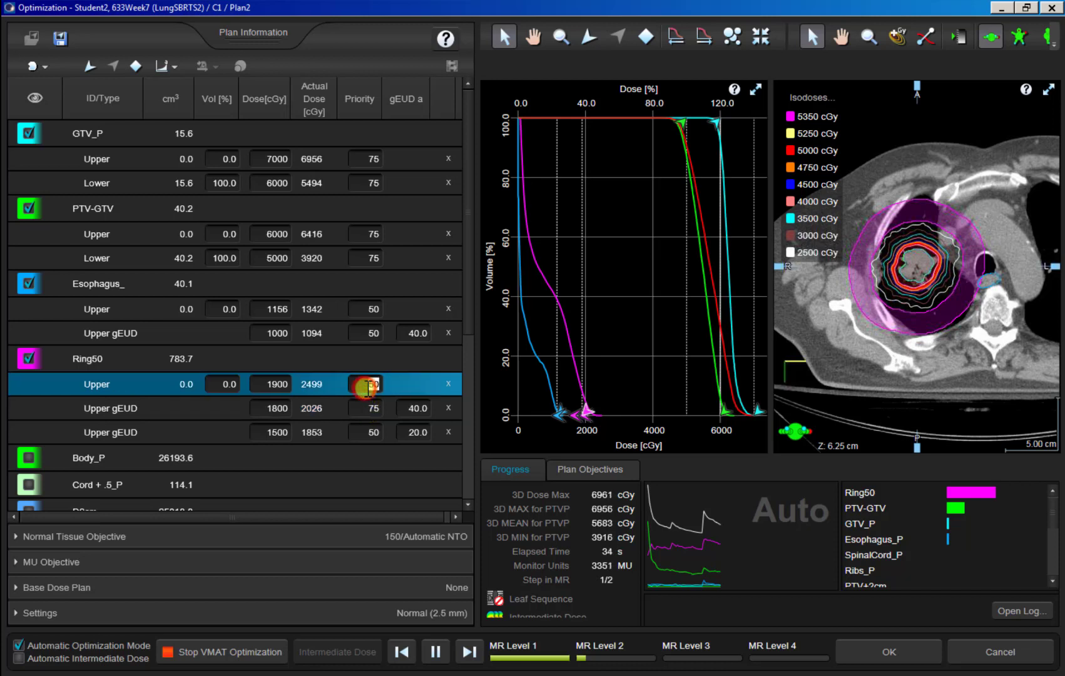
{"action": "type", "text": "75"}
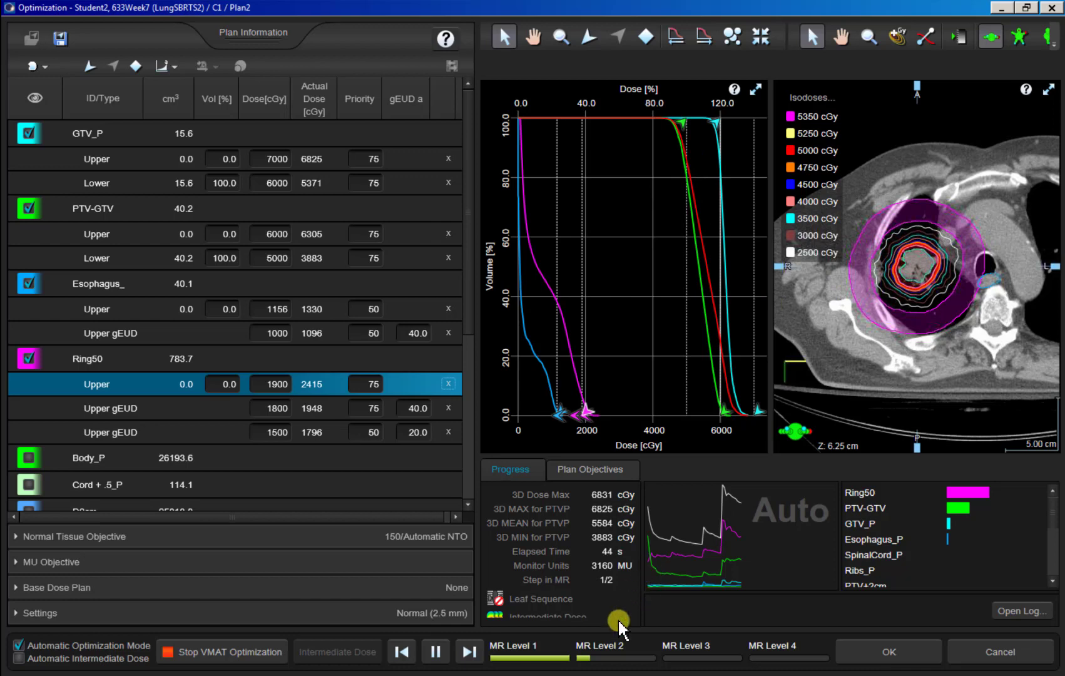
Check the PTV-GTV and esophagus DVH curves and the isodoses on several transversal slices while the optimization runs.
{"action": "left_click", "coordinate": [95, 462]}
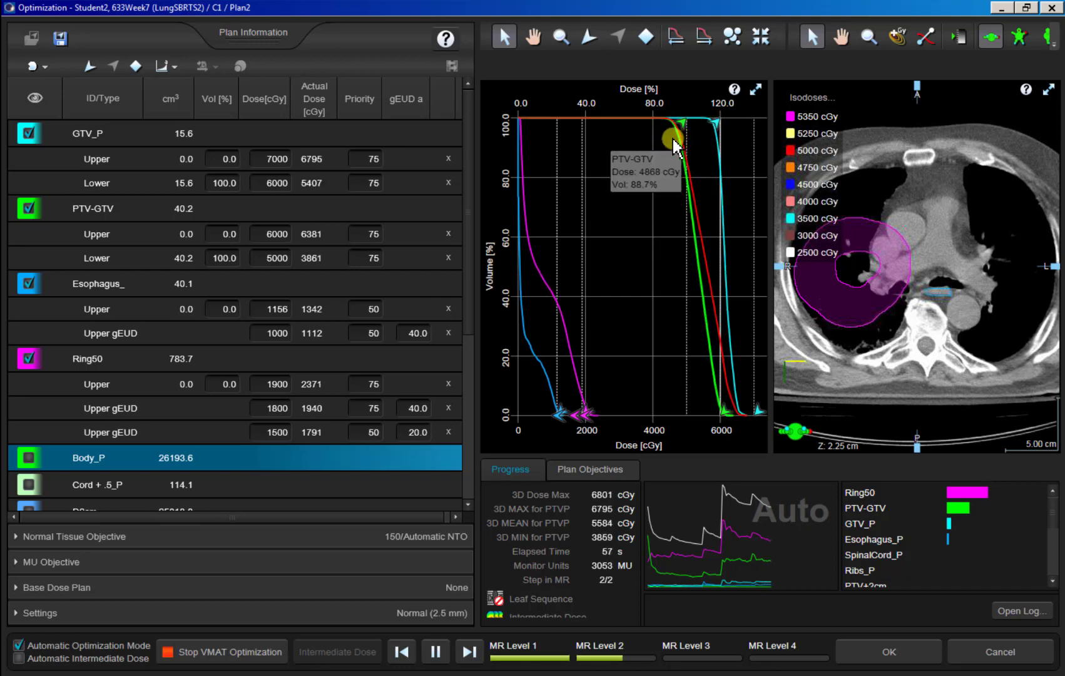
{"action": "mouse_move", "coordinate": [679, 133]}
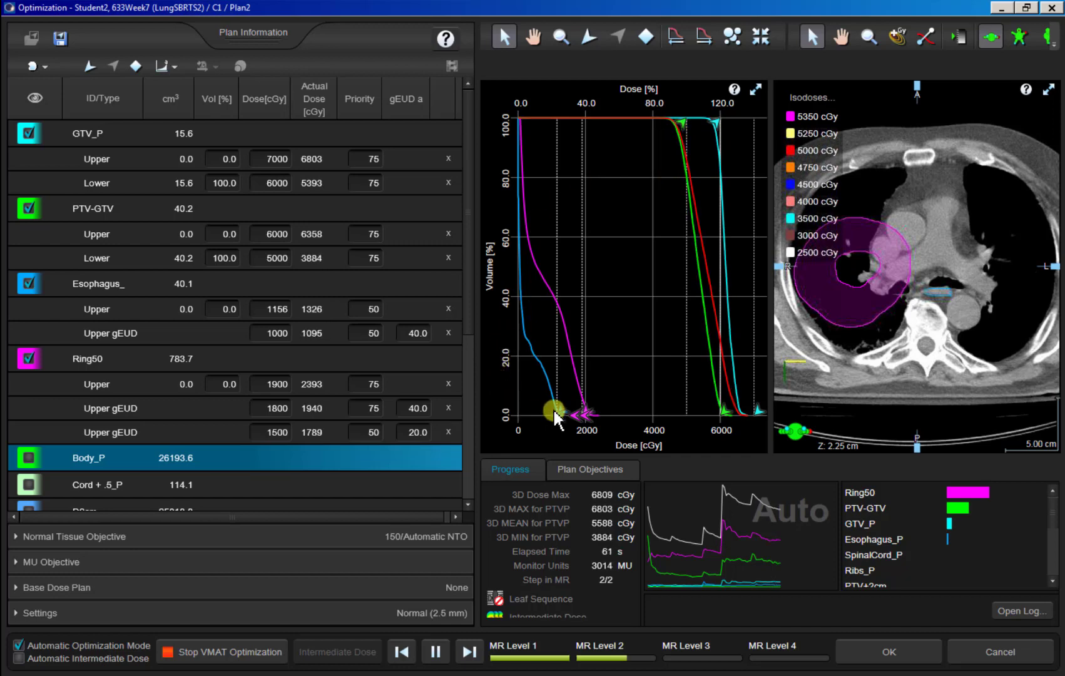
{"action": "left_click_drag", "start_coordinate": [871, 275], "coordinate": [919, 280]}
{"action": "scroll", "coordinate": [921, 288], "scroll_direction": "up", "scroll_amount": 12}
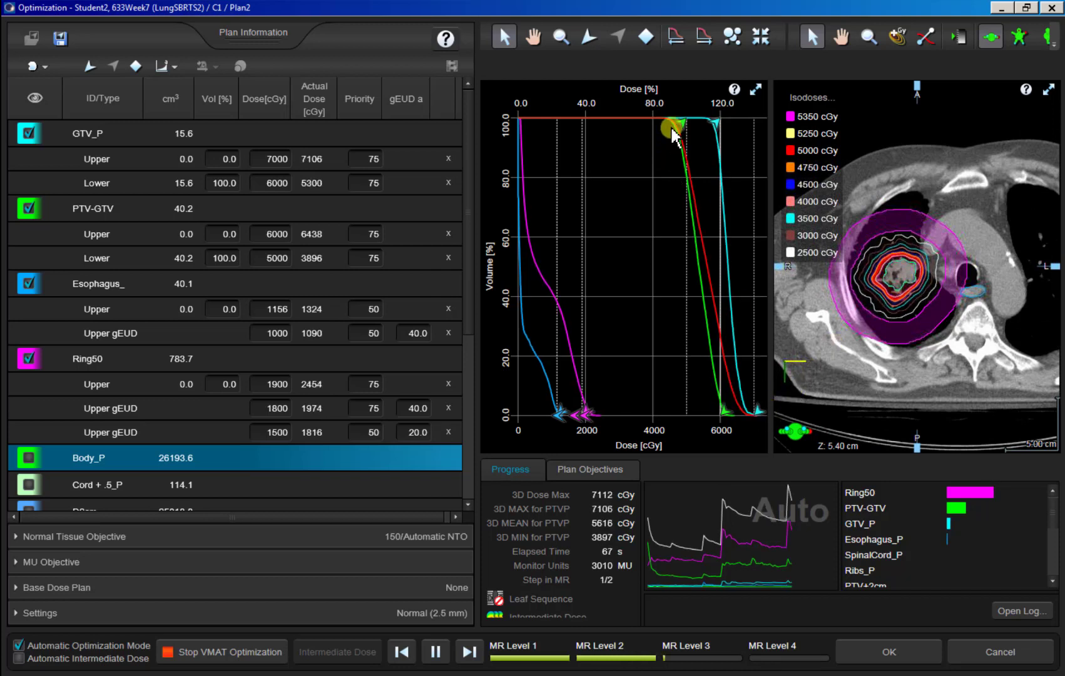
{"action": "mouse_move", "coordinate": [679, 132]}
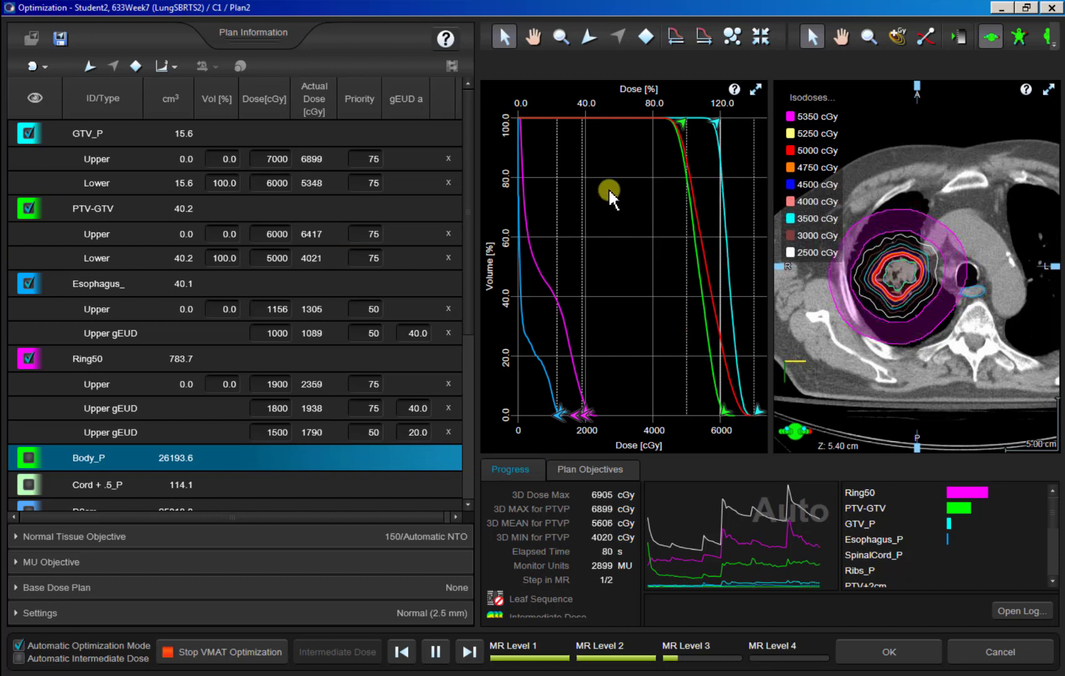
{"action": "left_click", "coordinate": [120, 208]}
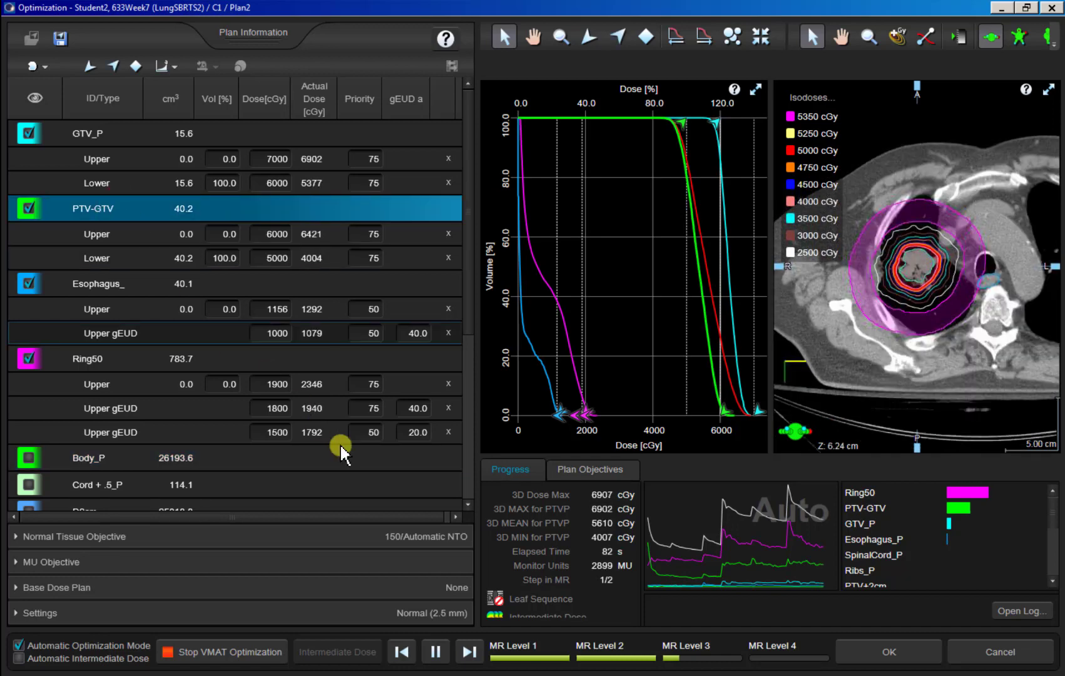
{"action": "left_click", "coordinate": [435, 651]}
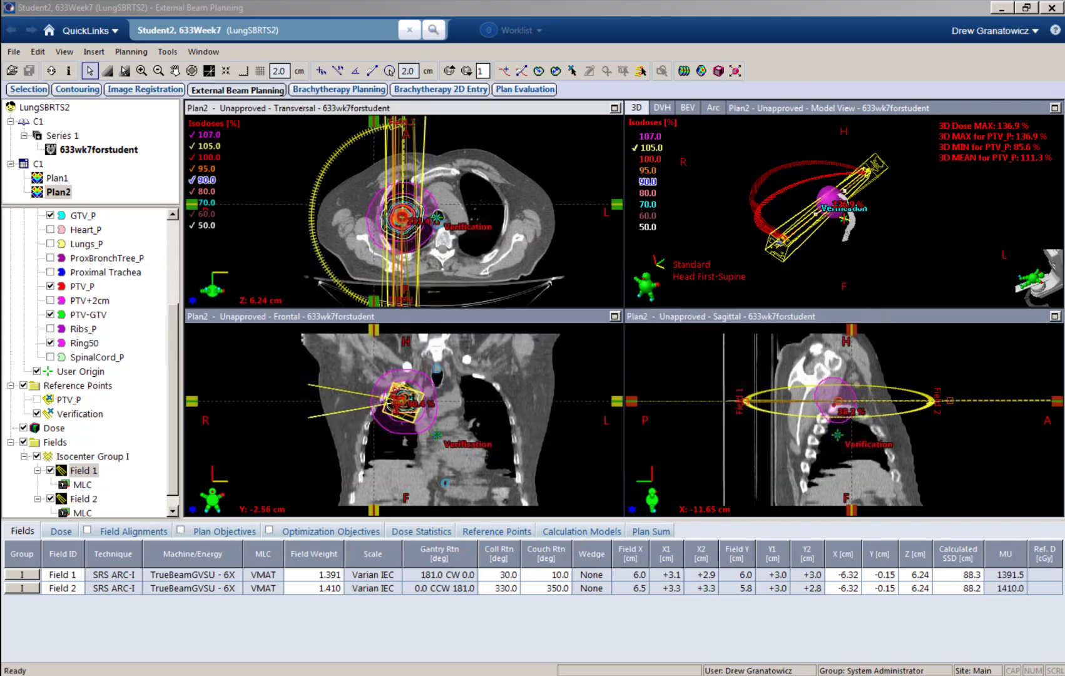
Normalize Plan2 so that 100% of the dose covers 97% of the target volume.
{"action": "left_click_drag", "start_coordinate": [376, 266], "coordinate": [367, 265]}
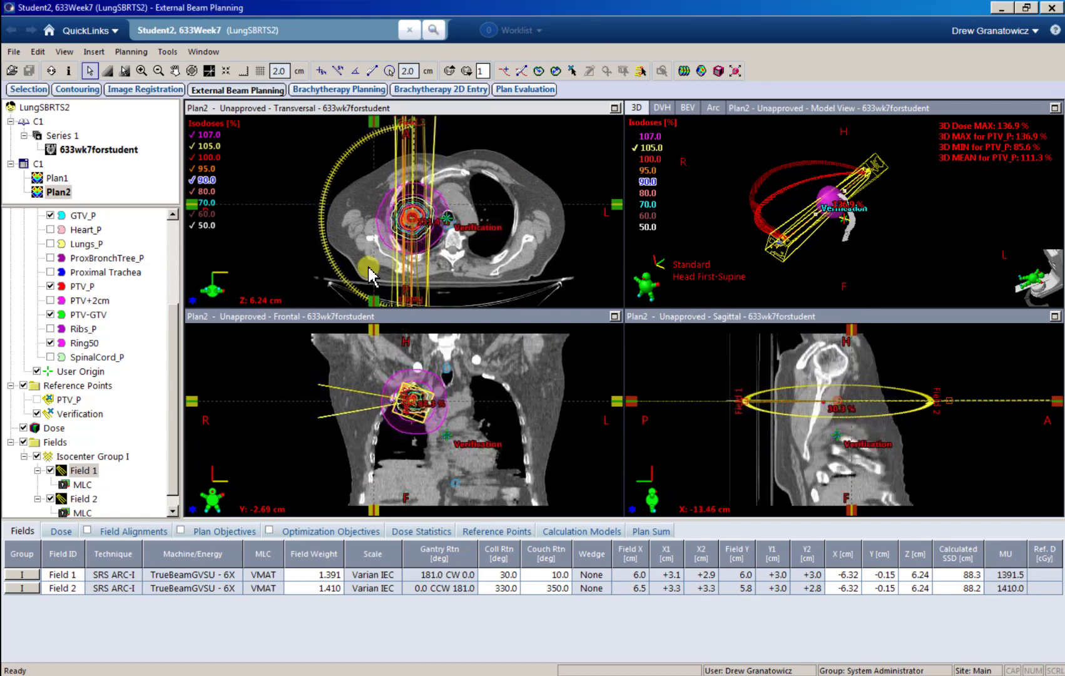
{"action": "left_click", "coordinate": [61, 531]}
{"action": "left_click", "coordinate": [868, 574]}
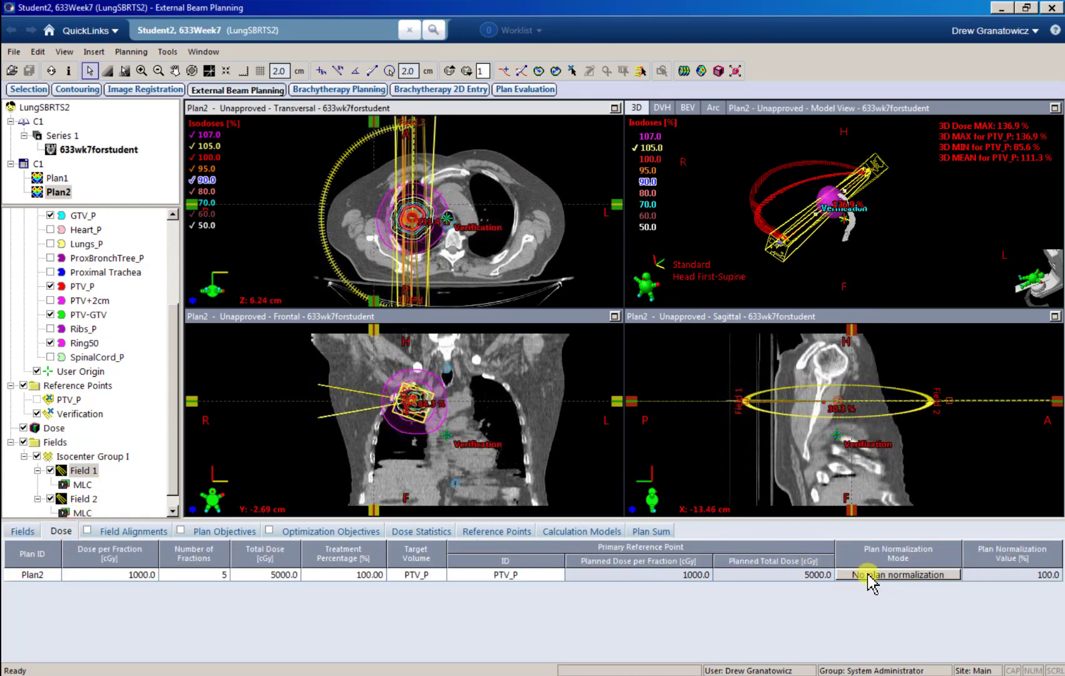
{"action": "left_click", "coordinate": [418, 231]}
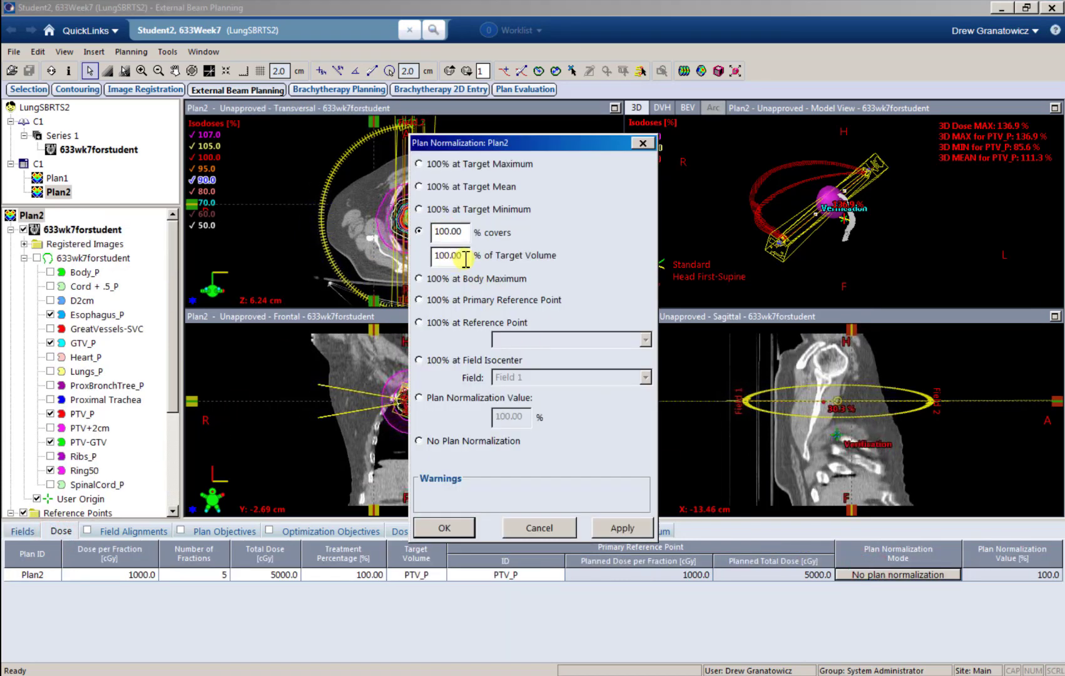
{"action": "double_click", "coordinate": [462, 256]}
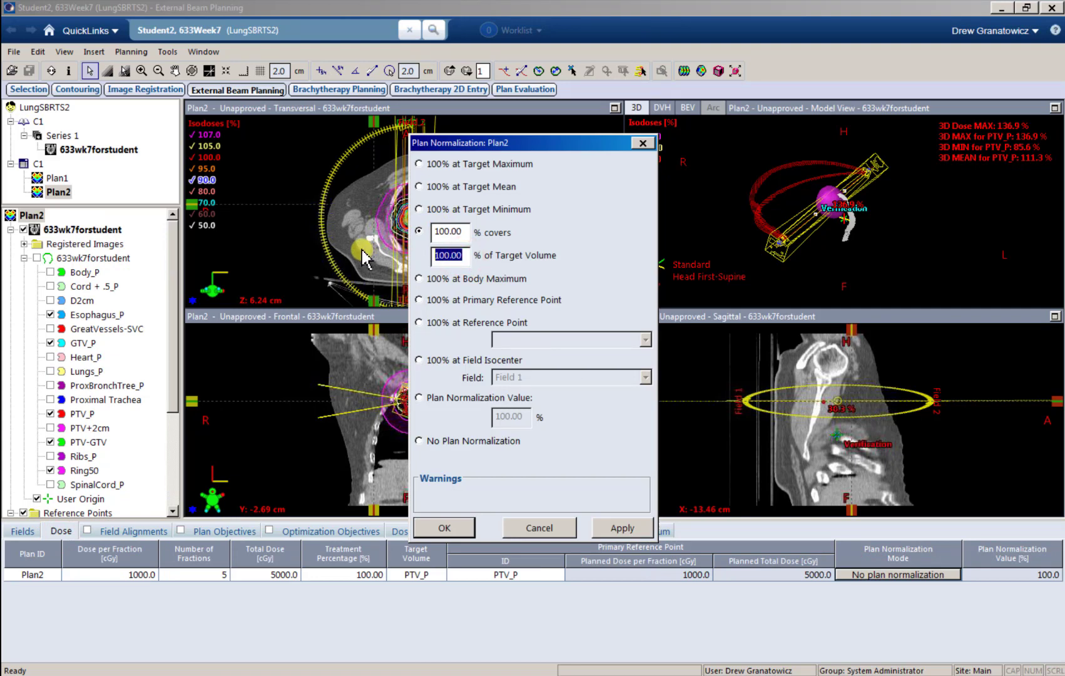
{"action": "type", "text": "97"}
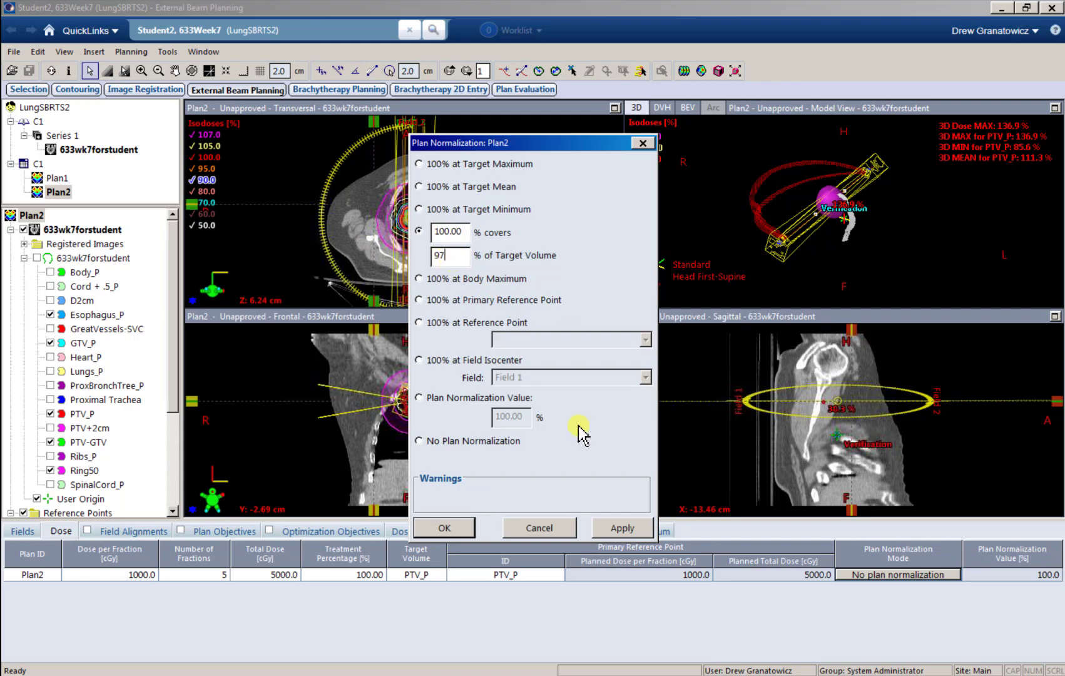
{"action": "left_click", "coordinate": [629, 528]}
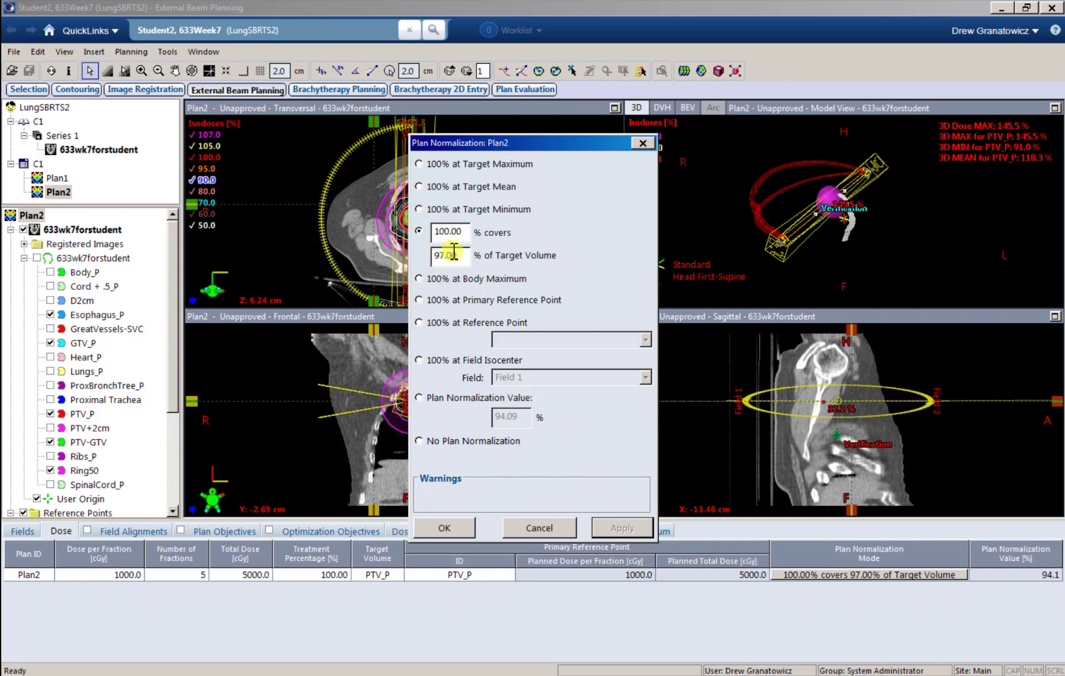
{"action": "left_click", "coordinate": [444, 528]}
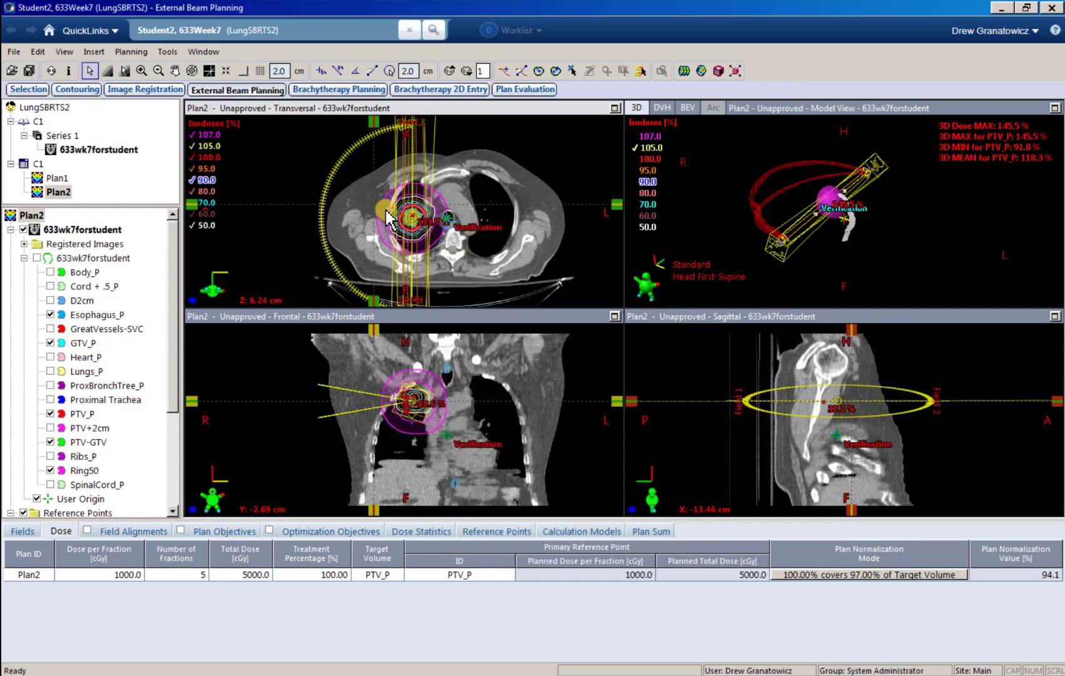
Turn on the DVH and dose statistics for Ring50 and PTV_P, and check PTV_P's minimum dose.
{"action": "left_click", "coordinate": [141, 70]}
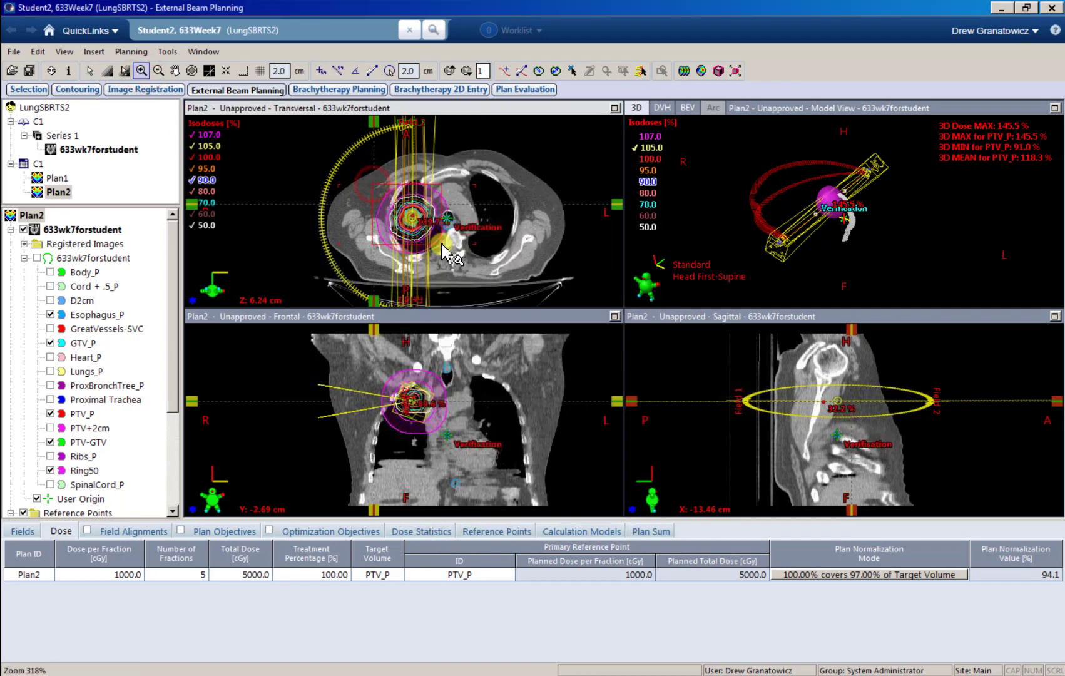
{"action": "left_click", "coordinate": [446, 249]}
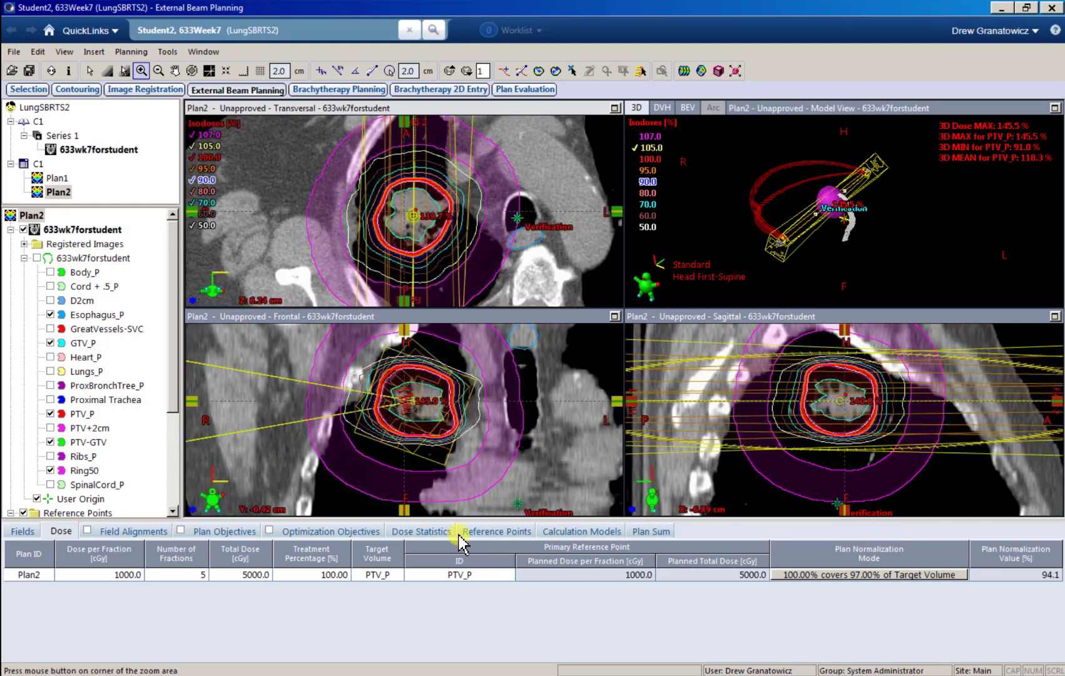
{"action": "left_click", "coordinate": [428, 535]}
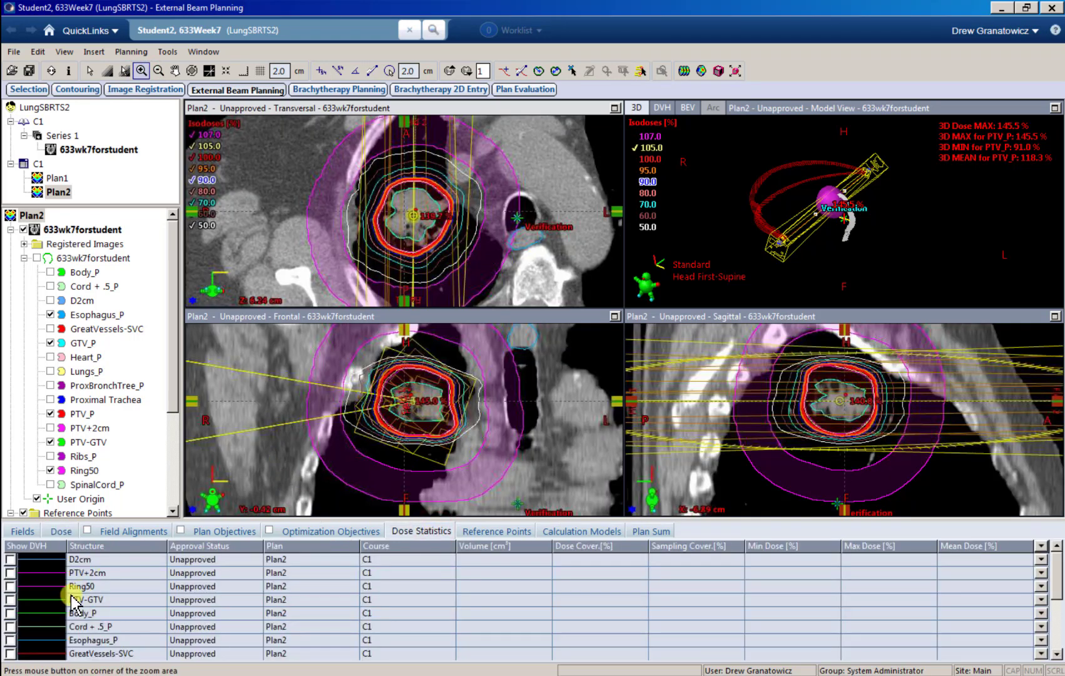
{"action": "left_click", "coordinate": [10, 586]}
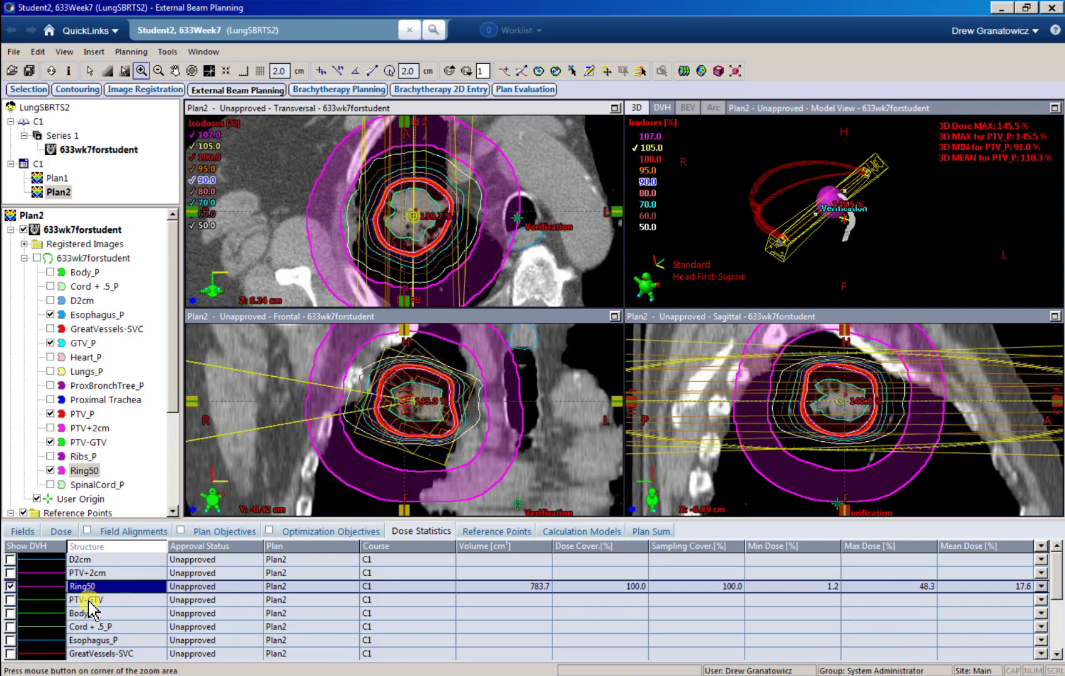
{"action": "scroll", "coordinate": [83, 616], "scroll_direction": "down", "scroll_amount": 1}
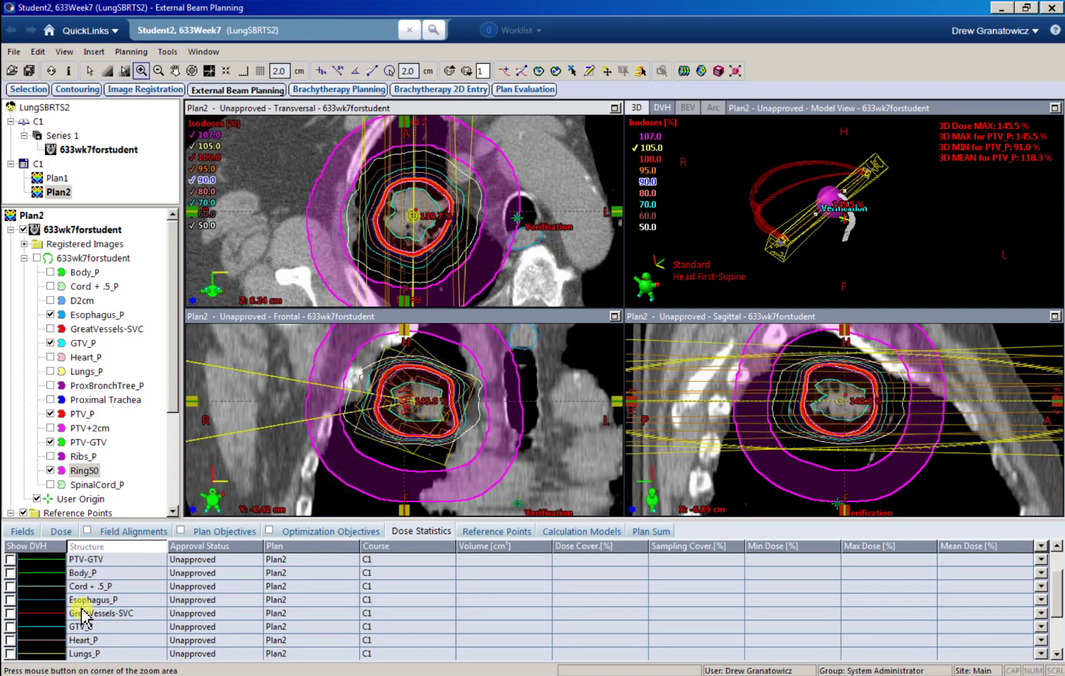
{"action": "scroll", "coordinate": [33, 613], "scroll_direction": "down", "scroll_amount": 1}
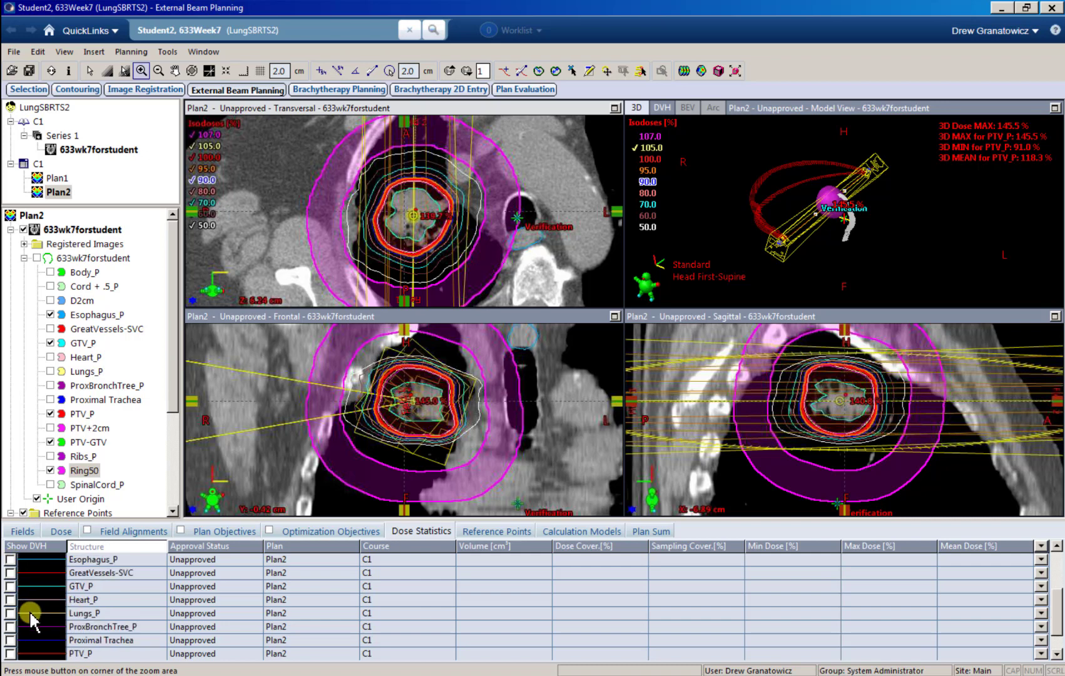
{"action": "left_click", "coordinate": [10, 653]}
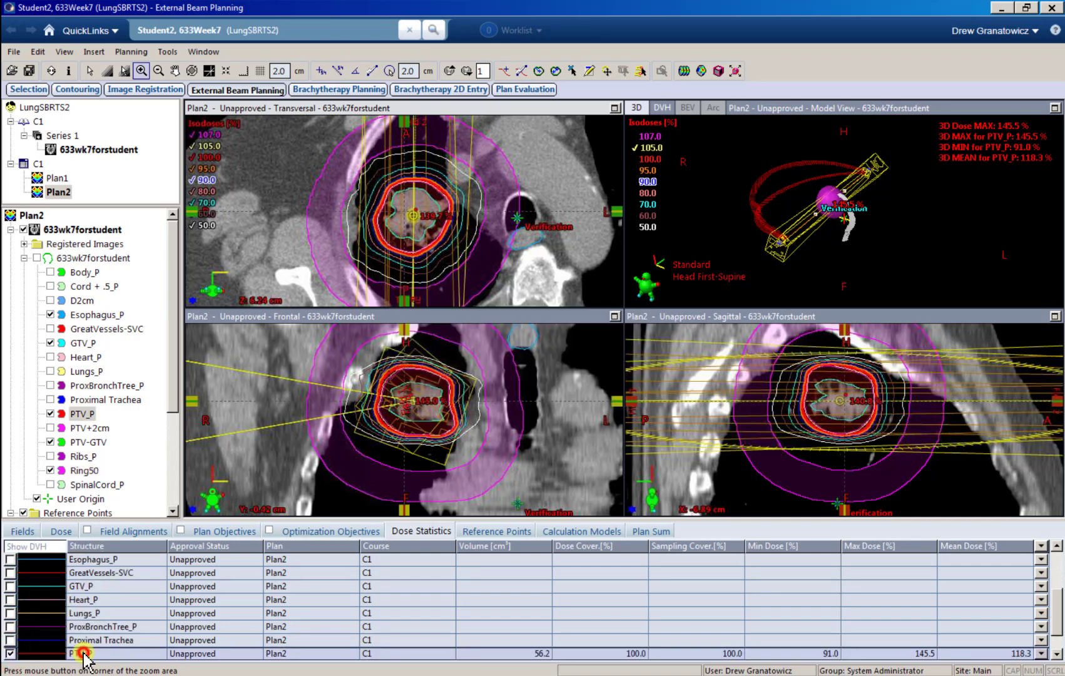
{"action": "scroll", "coordinate": [789, 621], "scroll_direction": "down", "scroll_amount": 1}
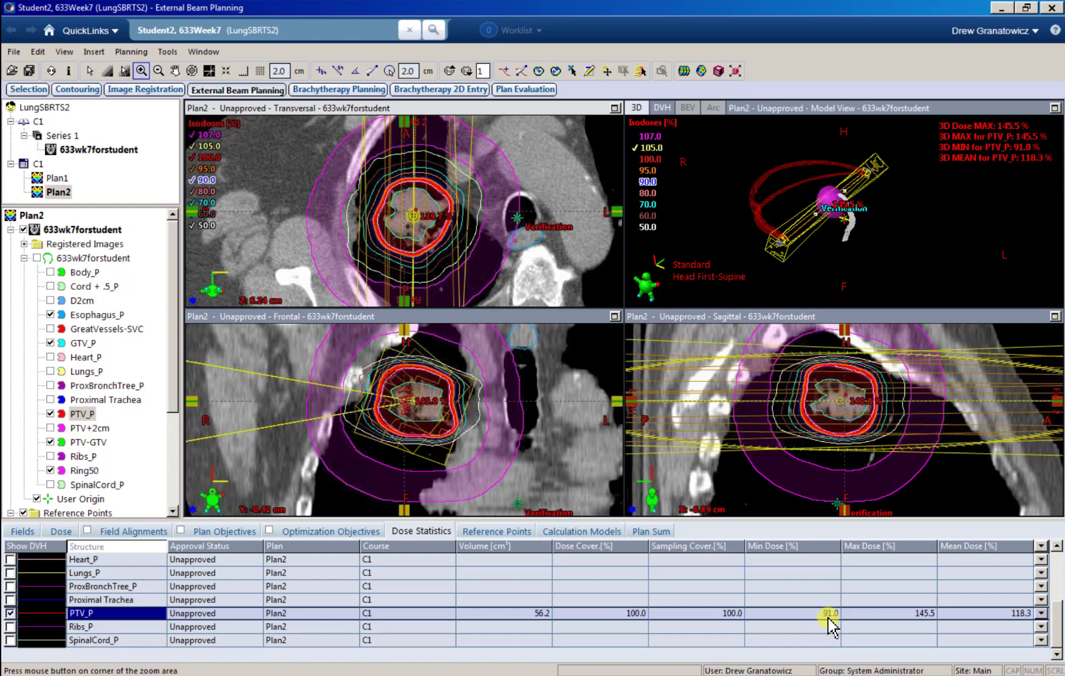
{"action": "left_click", "coordinate": [824, 619]}
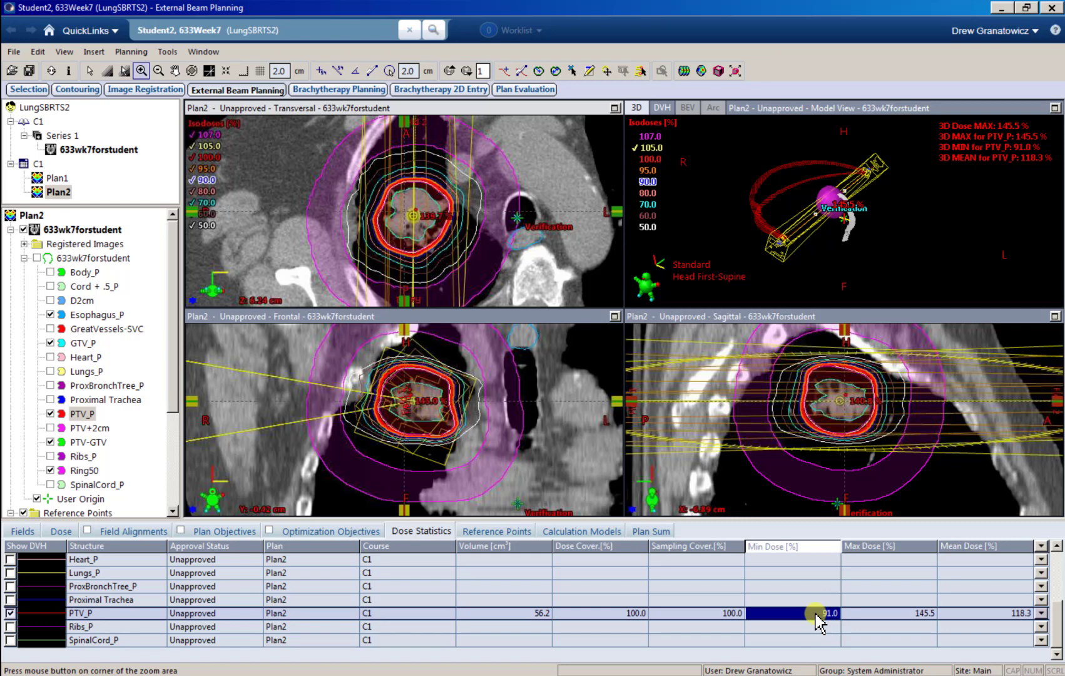
Add the Conformity Index column to the dose statistics and check its value for PTV_P.
{"action": "right_click", "coordinate": [1040, 617]}
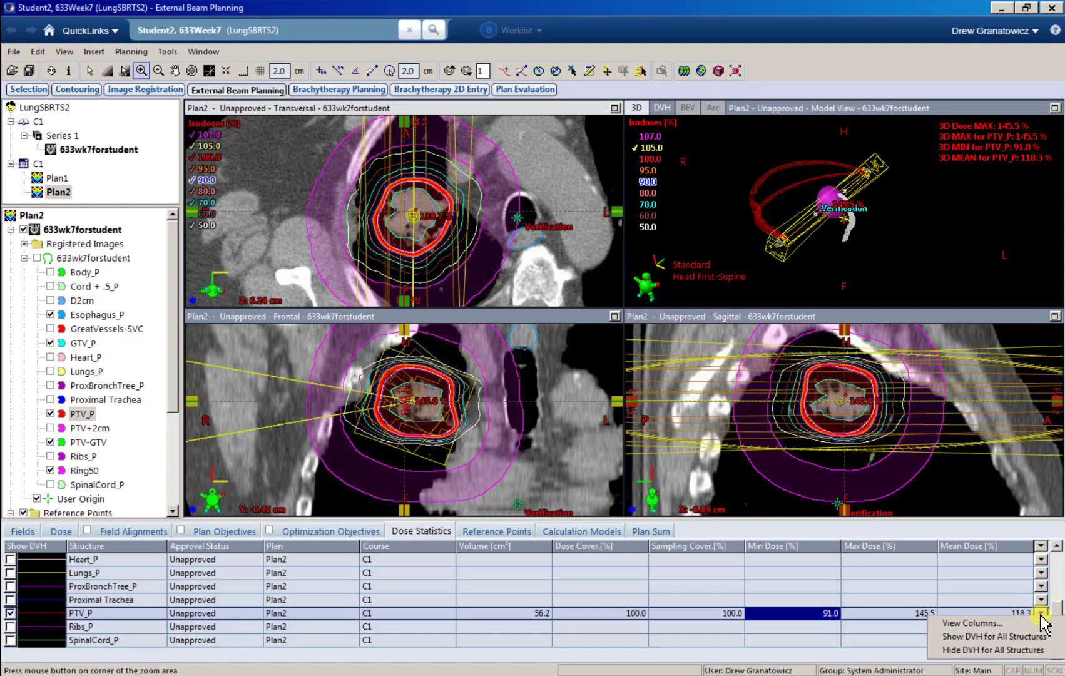
{"action": "left_click", "coordinate": [1003, 624]}
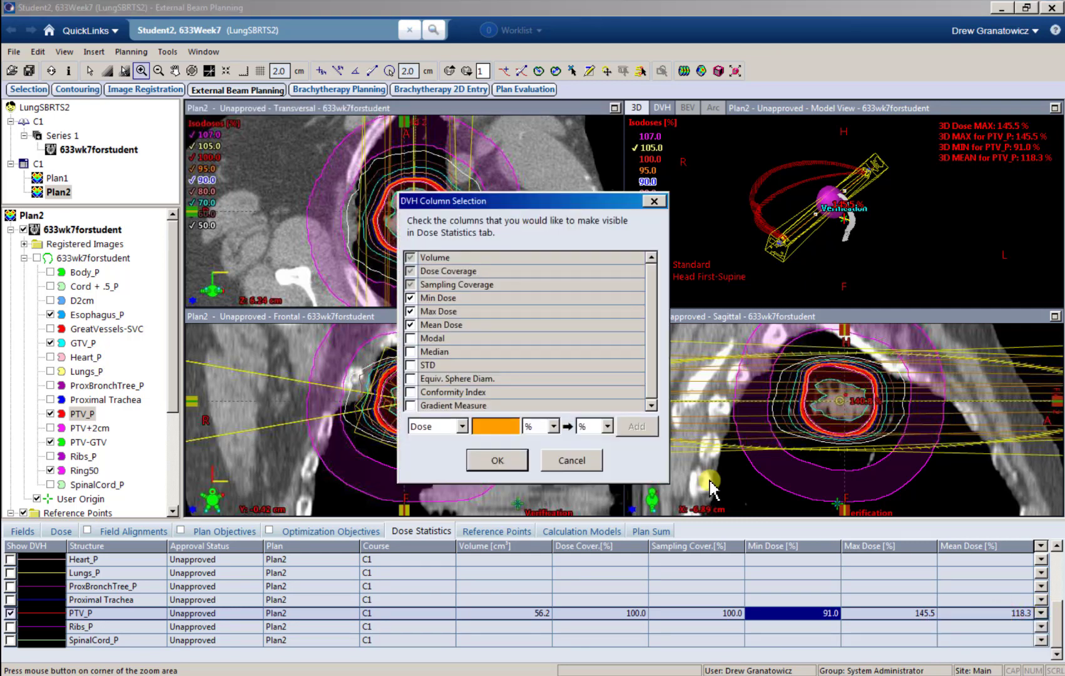
{"action": "left_click", "coordinate": [412, 393]}
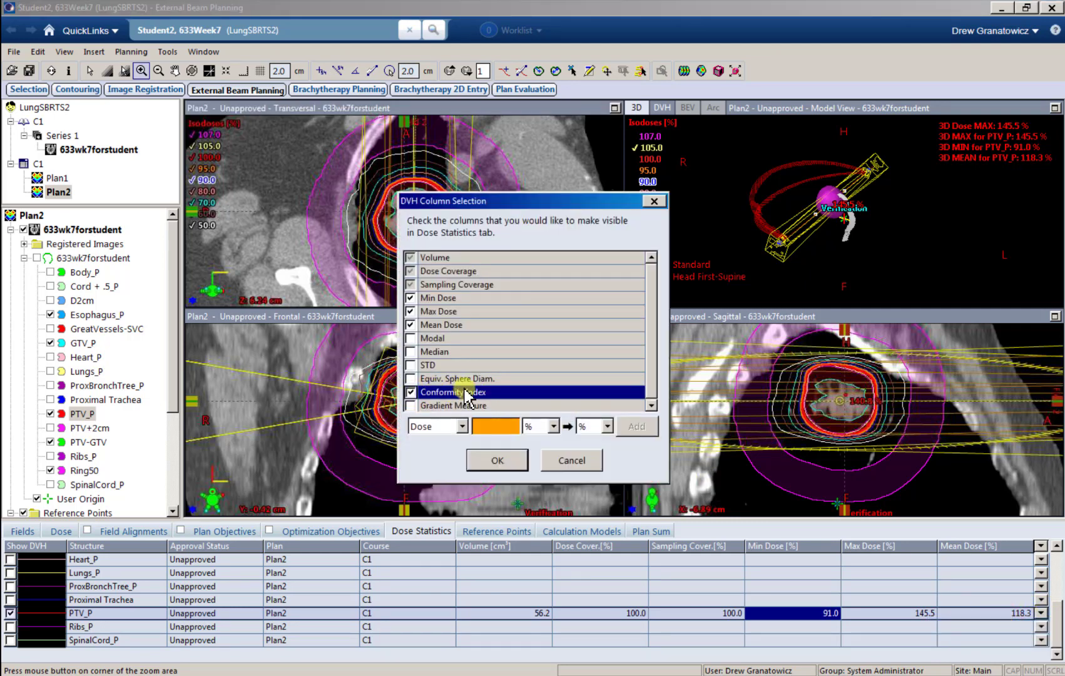
{"action": "left_click", "coordinate": [487, 462]}
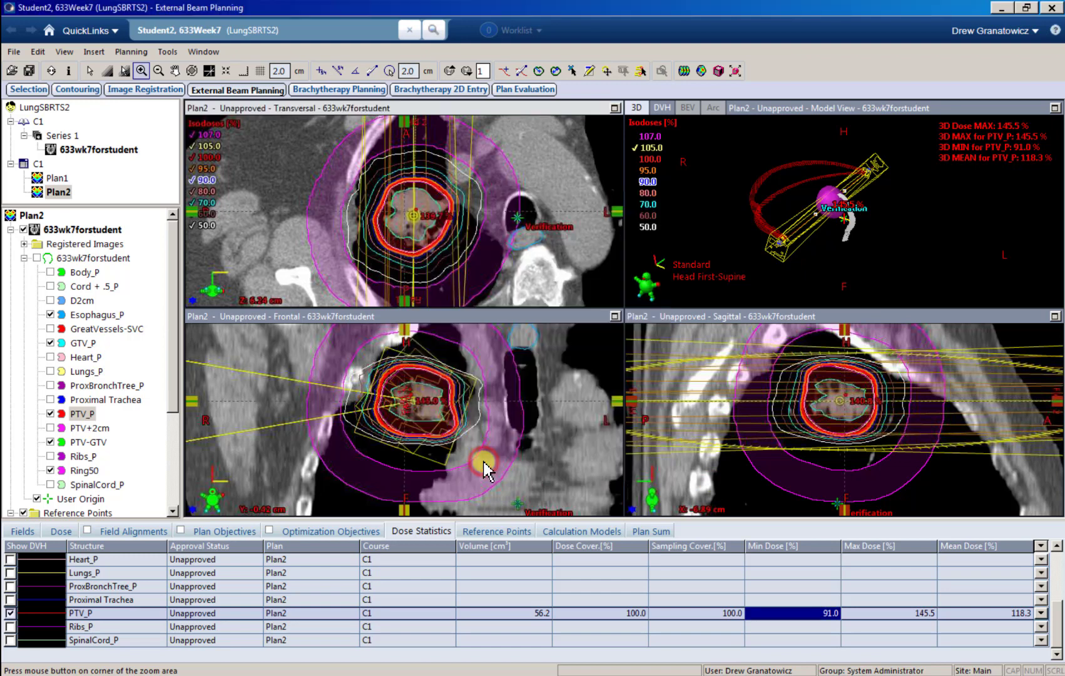
{"action": "left_click", "coordinate": [1020, 616]}
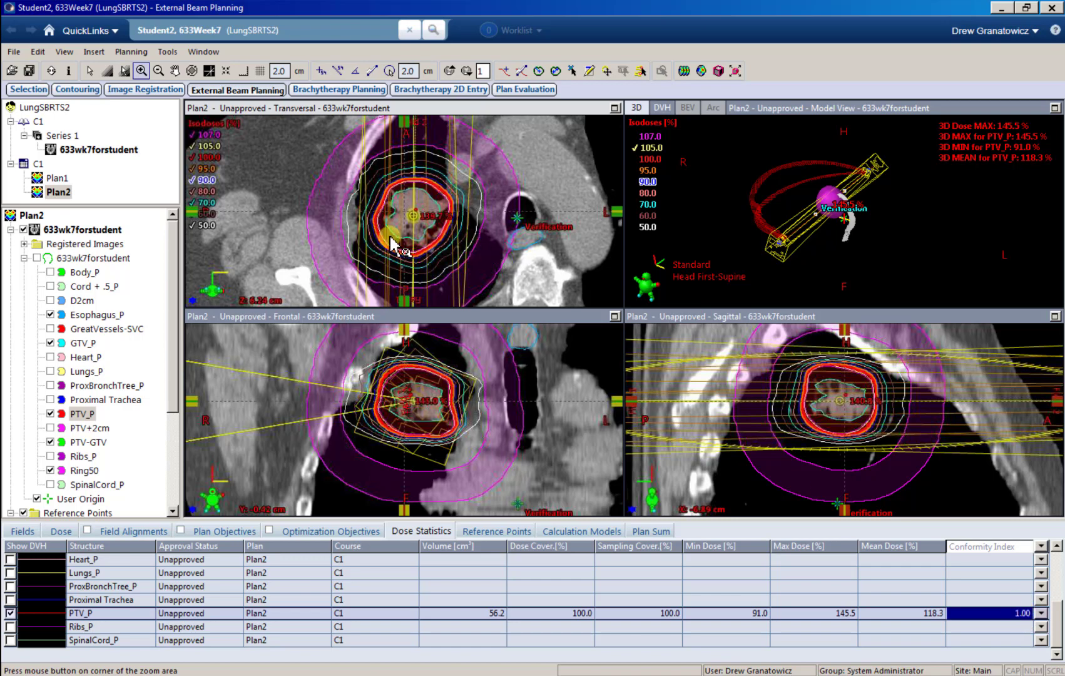
Enlarge the transversal view and examine how closely the isodose lines follow PTV_P from slice to slice.
{"action": "left_click", "coordinate": [489, 194]}
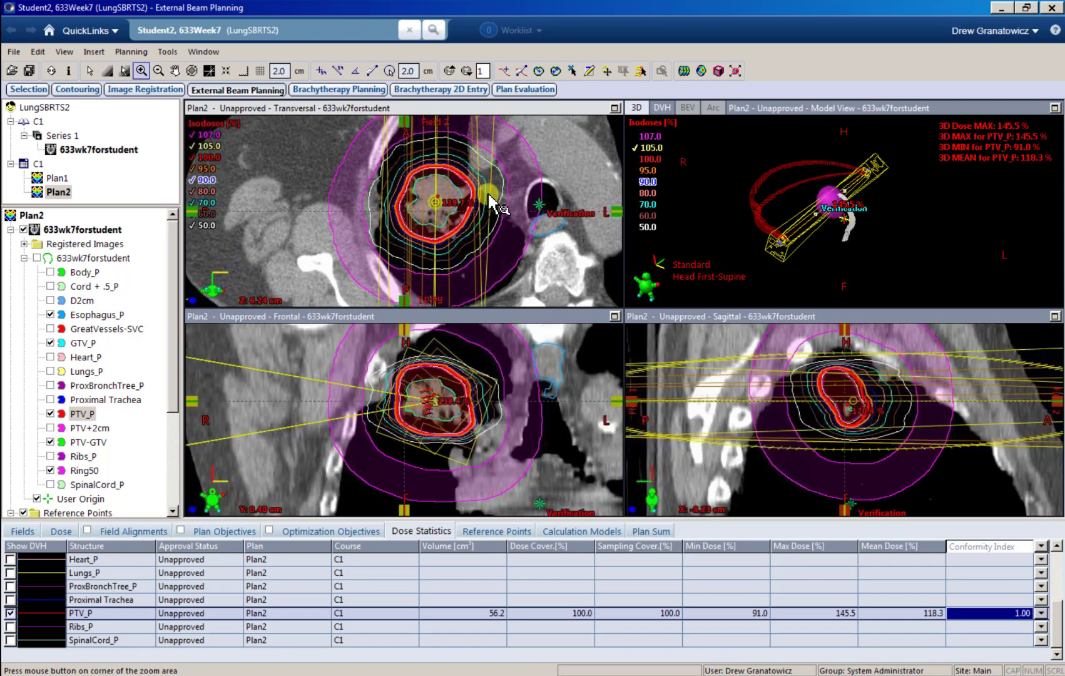
{"action": "left_click", "coordinate": [461, 232]}
{"action": "left_click_drag", "start_coordinate": [462, 233], "coordinate": [435, 248]}
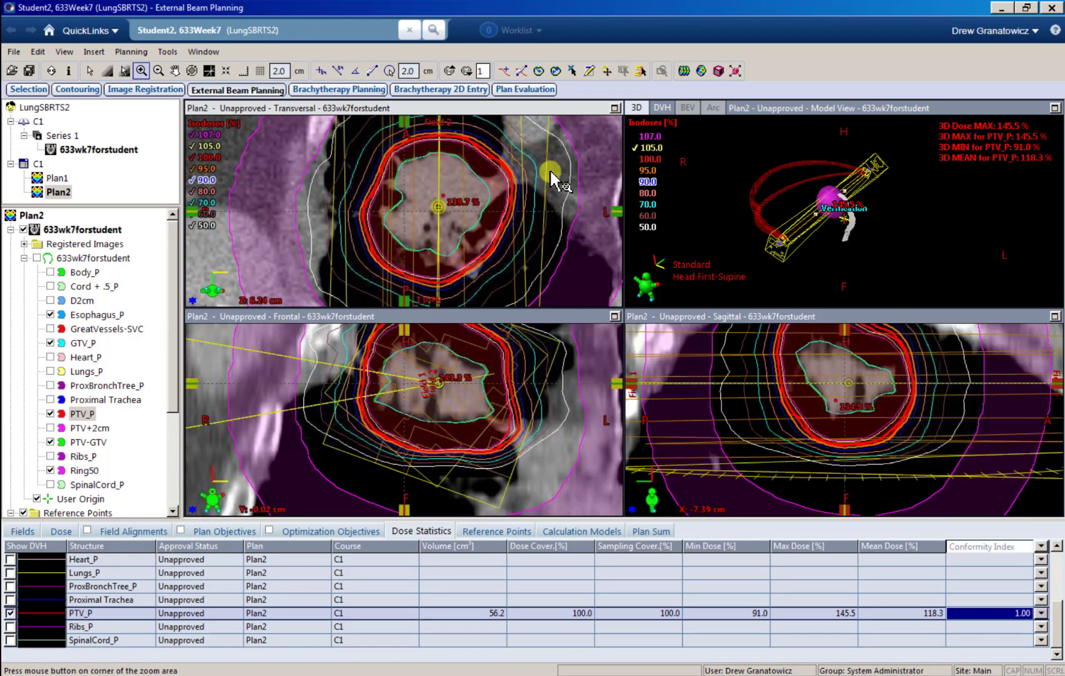
{"action": "left_click", "coordinate": [614, 108]}
{"action": "scroll", "coordinate": [736, 325], "scroll_direction": "down", "scroll_amount": 1}
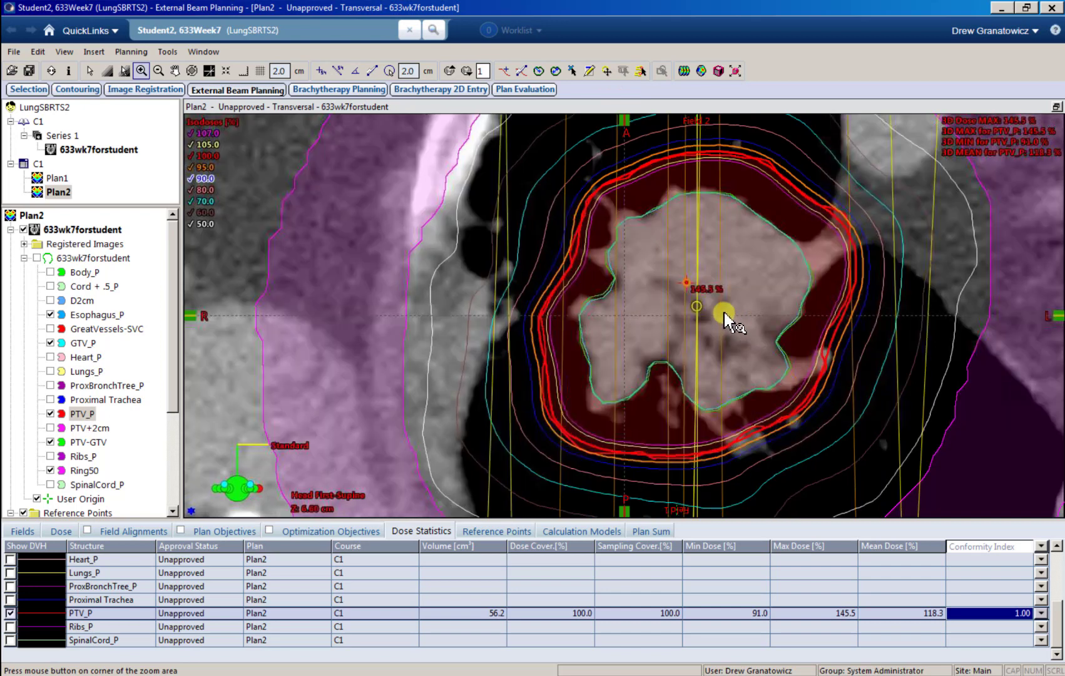
{"action": "scroll", "coordinate": [710, 299], "scroll_direction": "up", "scroll_amount": 1}
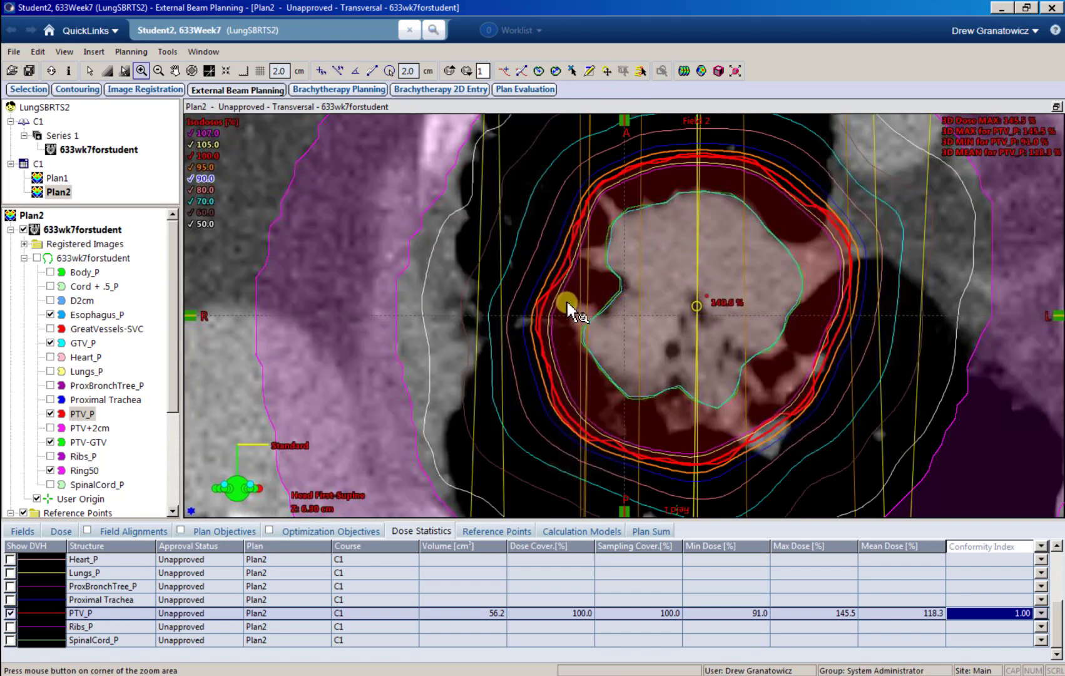
{"action": "scroll", "coordinate": [571, 305], "scroll_direction": "down", "scroll_amount": 3}
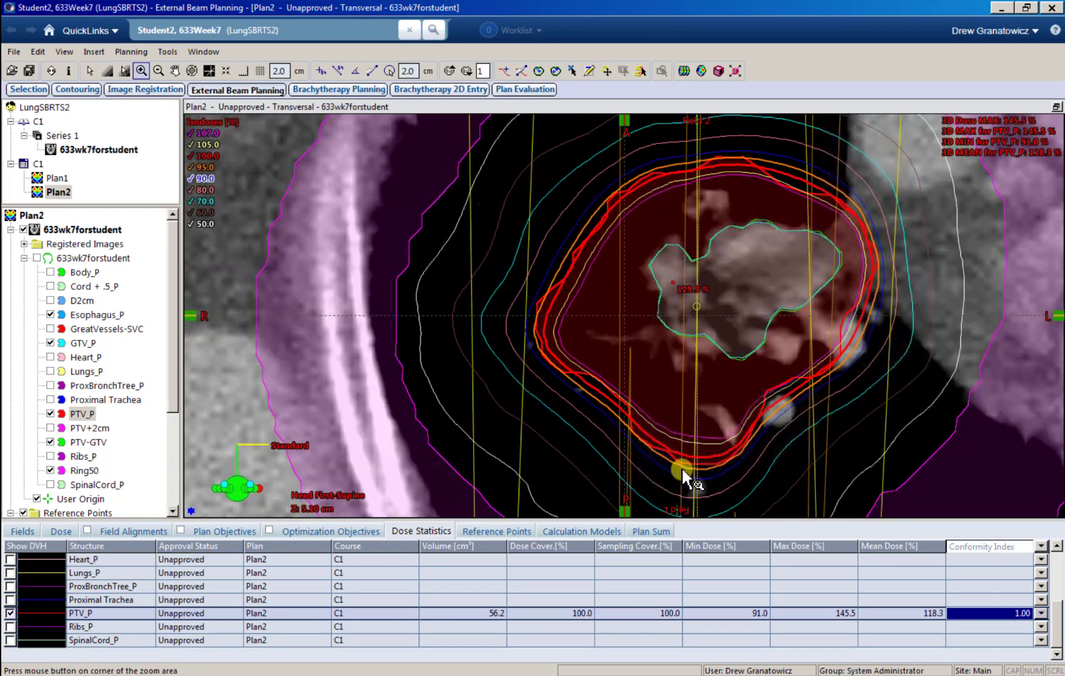
{"action": "scroll", "coordinate": [676, 473], "scroll_direction": "down", "scroll_amount": 3}
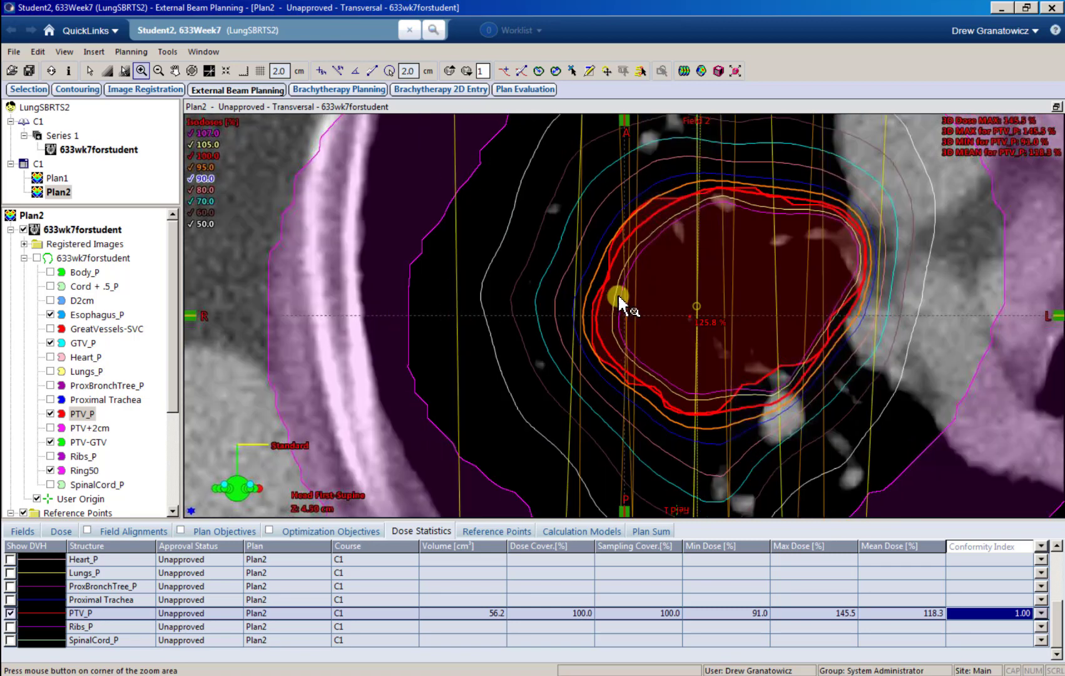
{"action": "scroll", "coordinate": [707, 259], "scroll_direction": "down", "scroll_amount": 6}
{"action": "scroll", "coordinate": [689, 225], "scroll_direction": "up", "scroll_amount": 6}
{"action": "scroll", "coordinate": [688, 229], "scroll_direction": "down", "scroll_amount": 4}
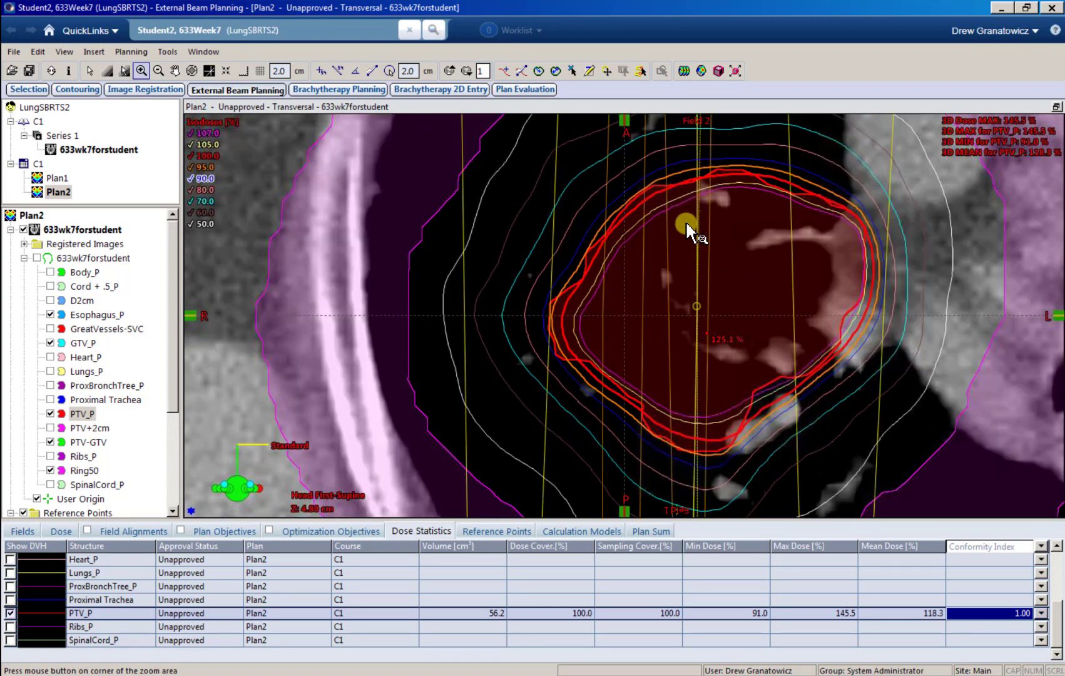
{"action": "scroll", "coordinate": [708, 188], "scroll_direction": "up", "scroll_amount": 15}
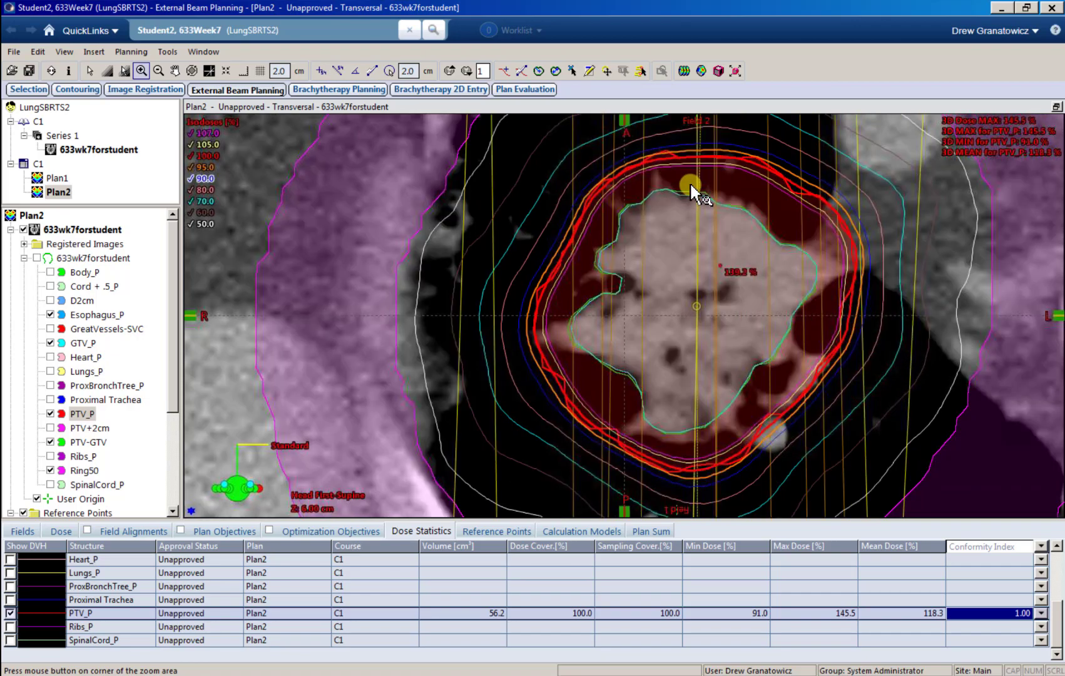
{"action": "scroll", "coordinate": [733, 242], "scroll_direction": "down", "scroll_amount": 9}
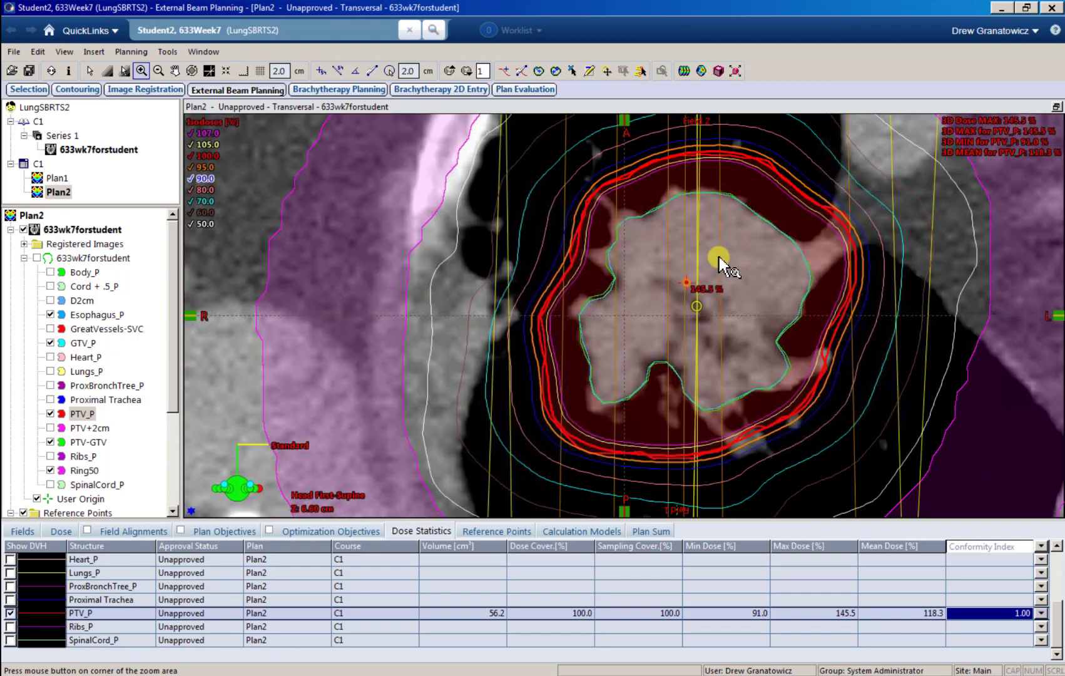
Examine the lower isodose lines around the target against Ring50 and the esophagus on the transversal slice.
{"action": "left_click_drag", "start_coordinate": [718, 260], "coordinate": [683, 242]}
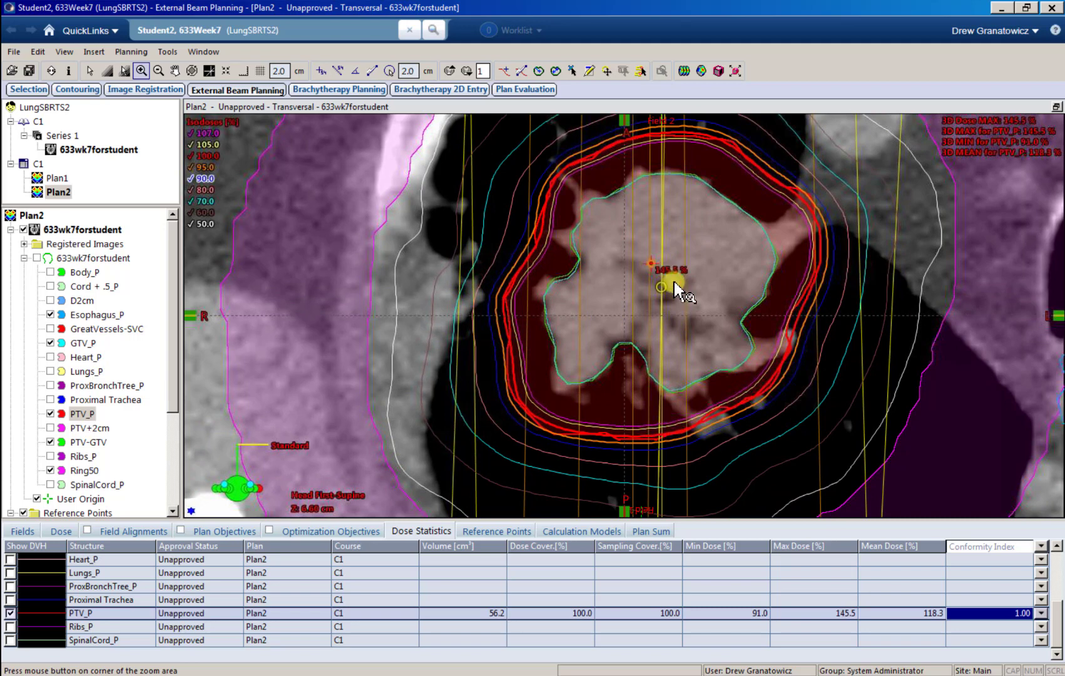
{"action": "scroll", "coordinate": [669, 269], "scroll_direction": "down", "scroll_amount": 3}
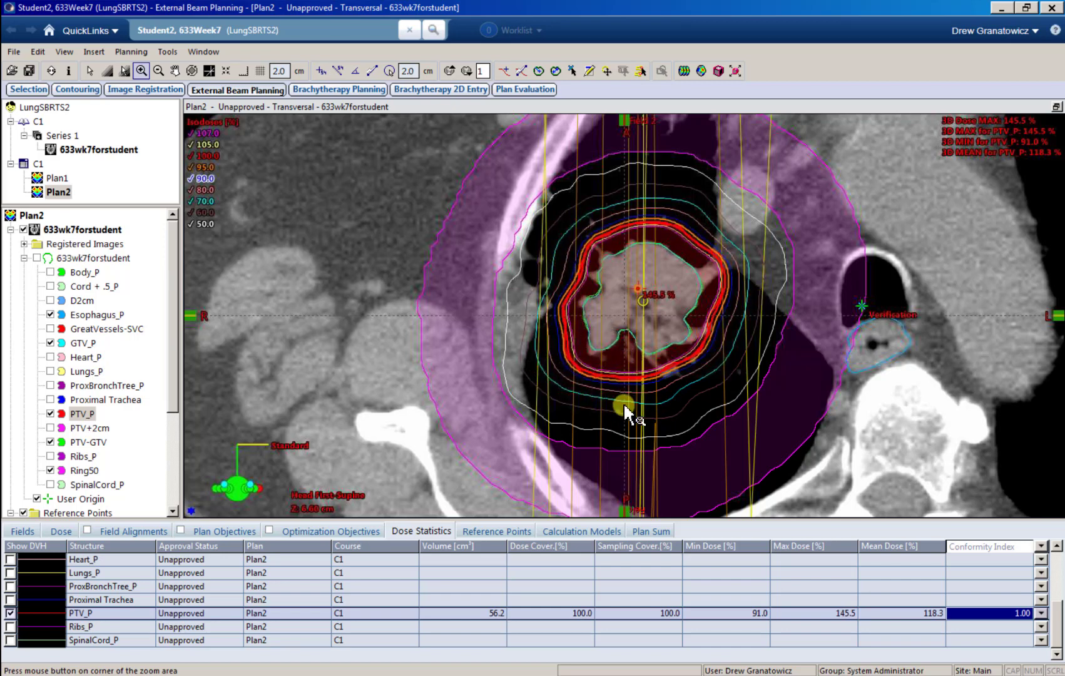
{"action": "left_click_drag", "start_coordinate": [650, 380], "coordinate": [632, 387]}
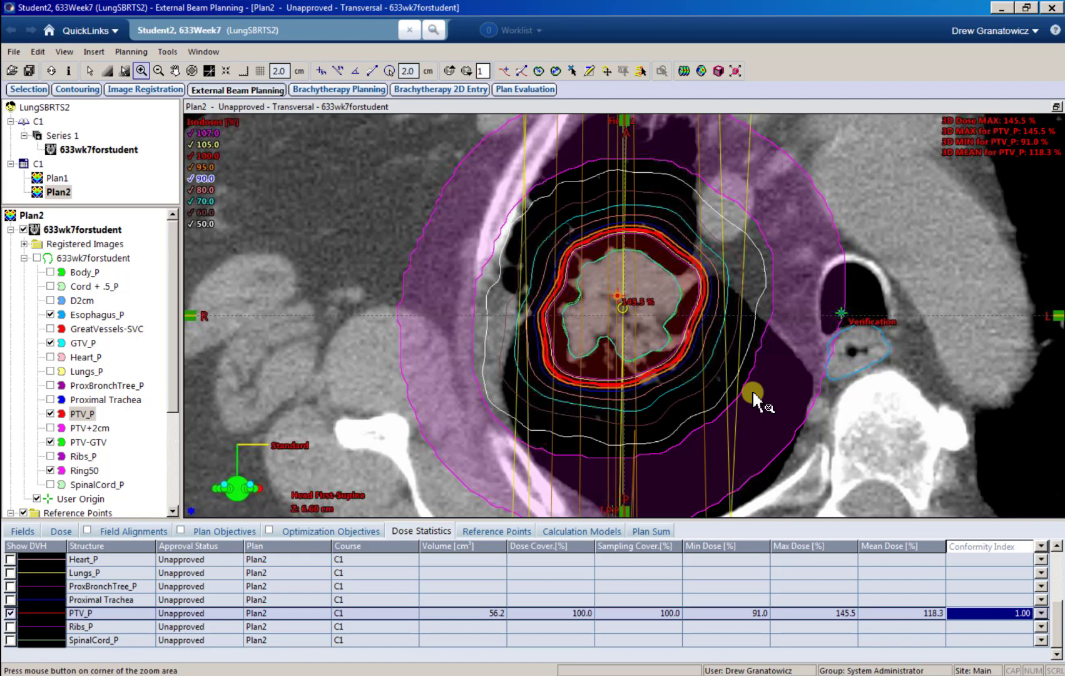
{"action": "left_click_drag", "start_coordinate": [780, 339], "coordinate": [756, 352]}
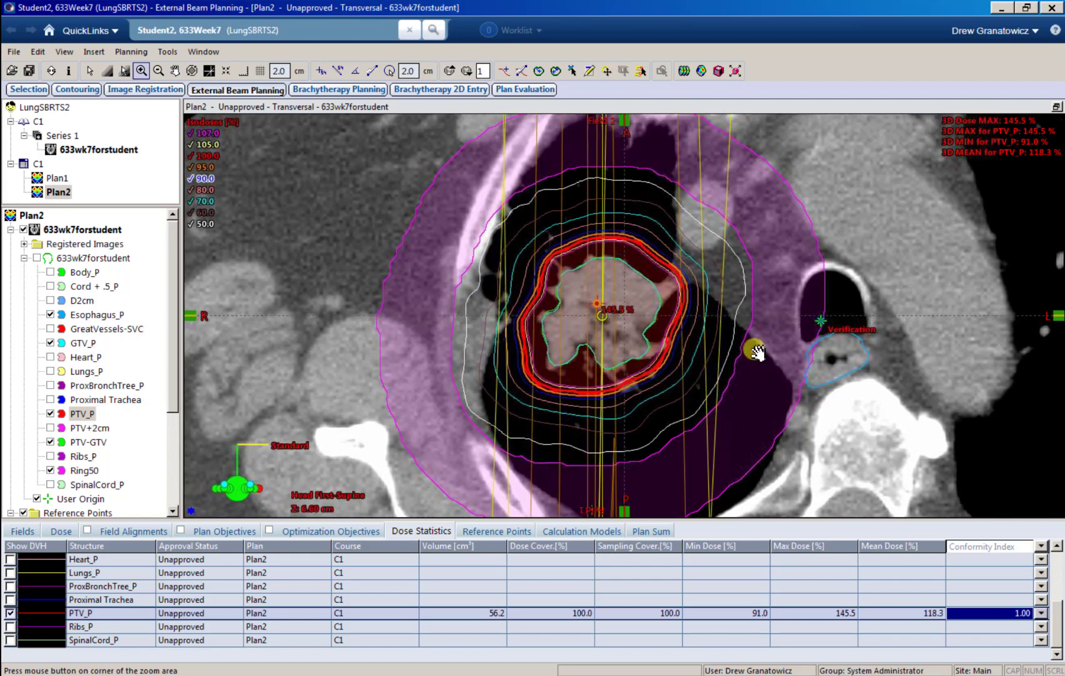
{"action": "scroll", "coordinate": [756, 351], "scroll_direction": "down", "scroll_amount": 4}
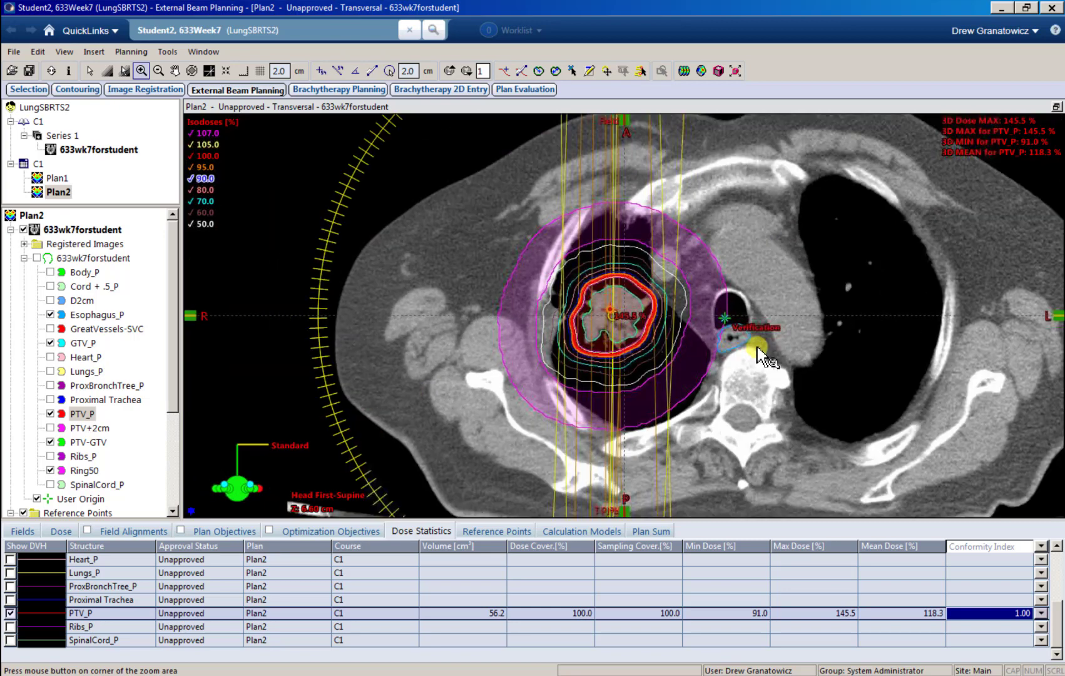
Return to the four-view layout and change the 50% isodose level to 20%.
{"action": "left_click", "coordinate": [1057, 107]}
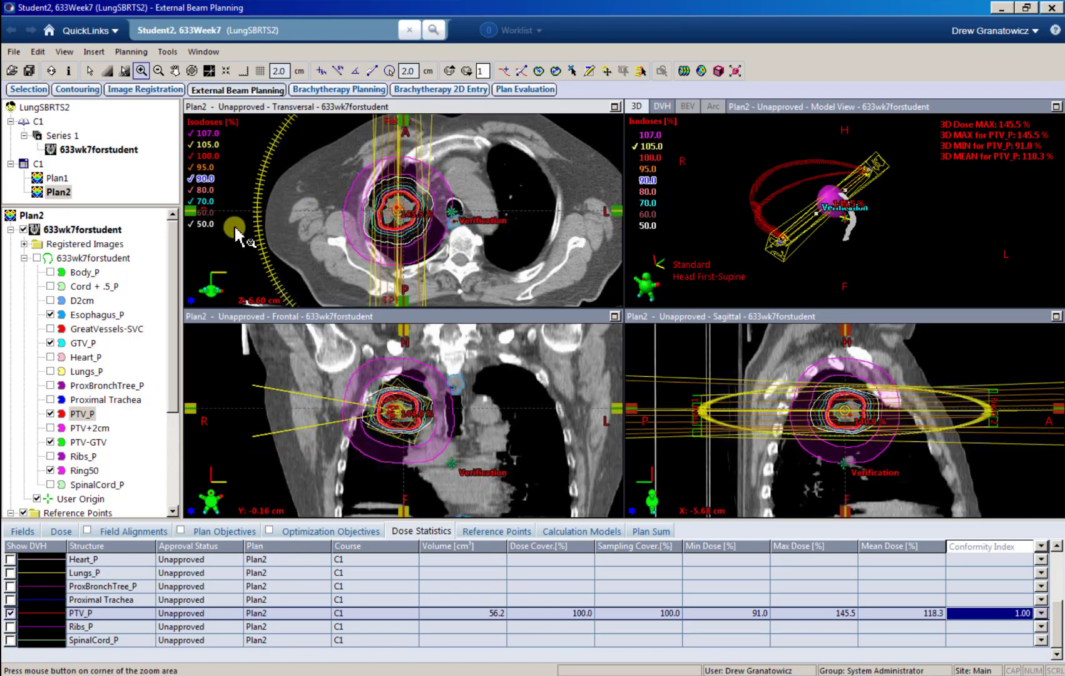
{"action": "double_click", "coordinate": [202, 224]}
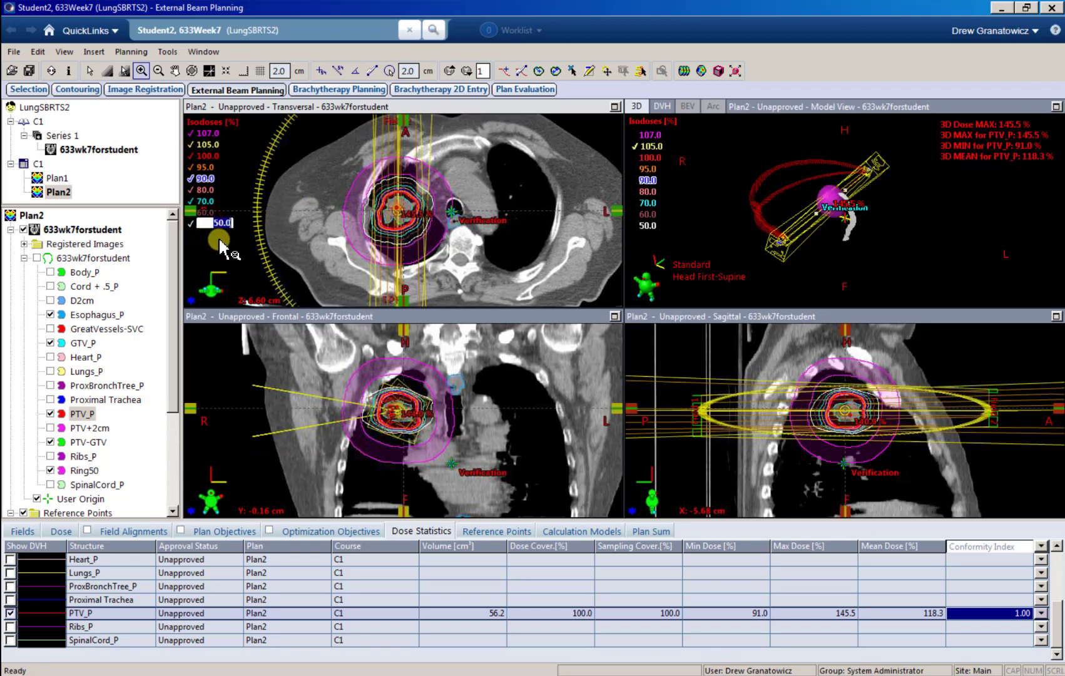
{"action": "type", "text": "2.0"}
{"action": "key", "text": "Return"}
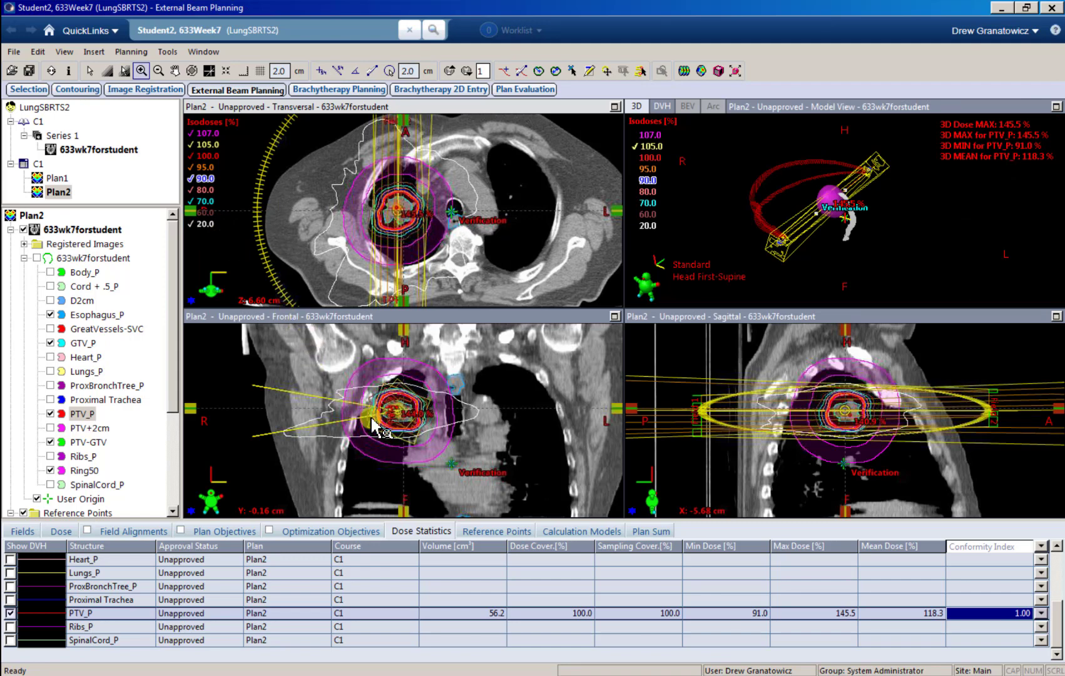
Examine the spread of the 20% isodose around the target through the frontal and transversal slices, finishing centred on the tumour.
{"action": "scroll", "coordinate": [383, 431], "scroll_direction": "down", "scroll_amount": 5}
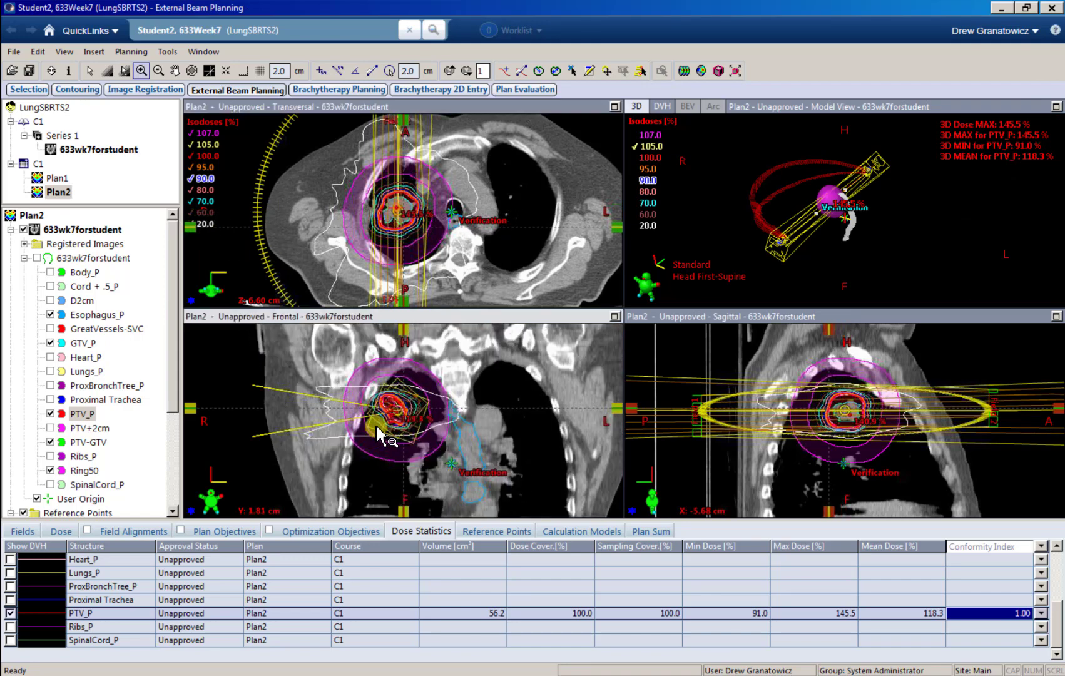
{"action": "scroll", "coordinate": [370, 430], "scroll_direction": "up", "scroll_amount": 6}
{"action": "scroll", "coordinate": [380, 188], "scroll_direction": "up", "scroll_amount": 13}
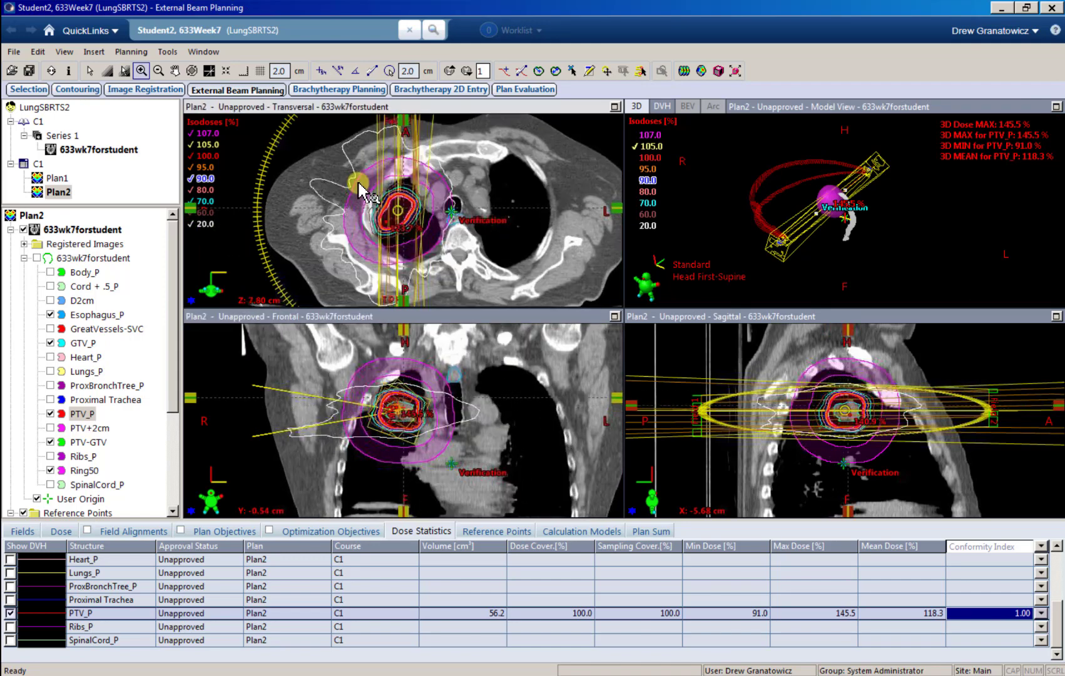
{"action": "scroll", "coordinate": [380, 188], "scroll_direction": "down", "scroll_amount": 20}
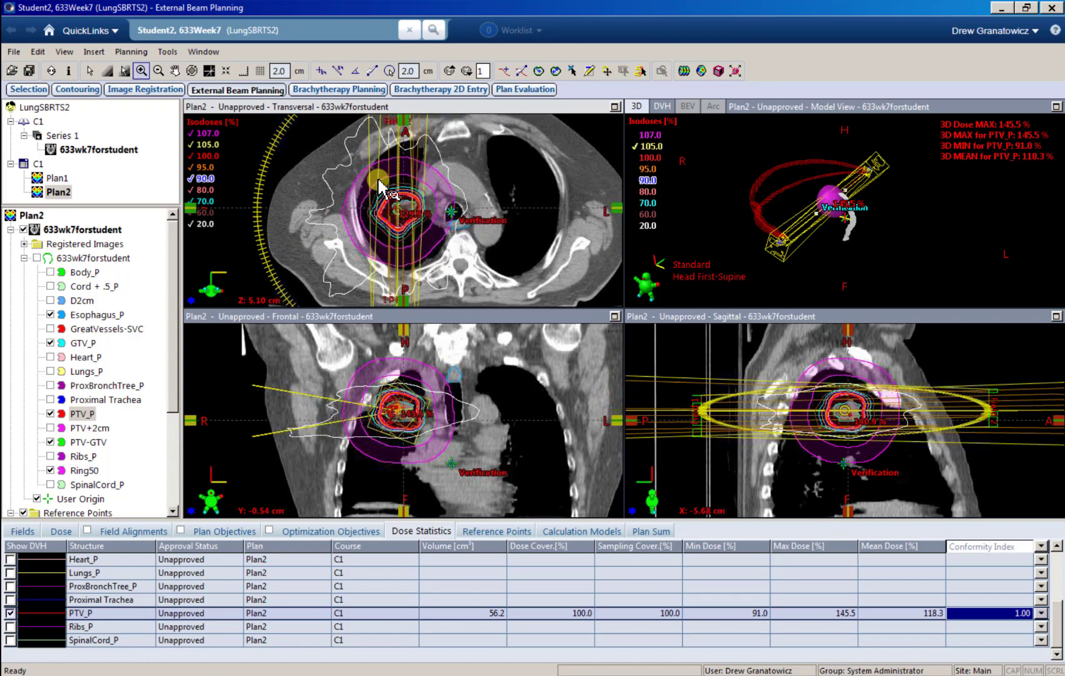
{"action": "scroll", "coordinate": [378, 185], "scroll_direction": "up", "scroll_amount": 10}
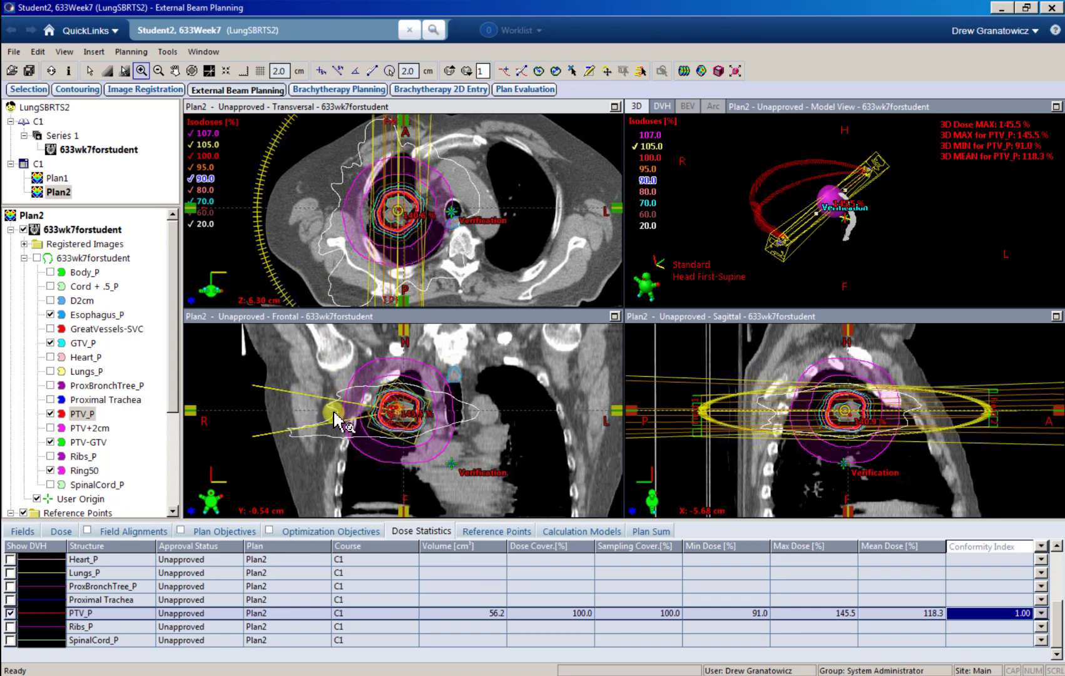
{"action": "left_click", "coordinate": [398, 212]}
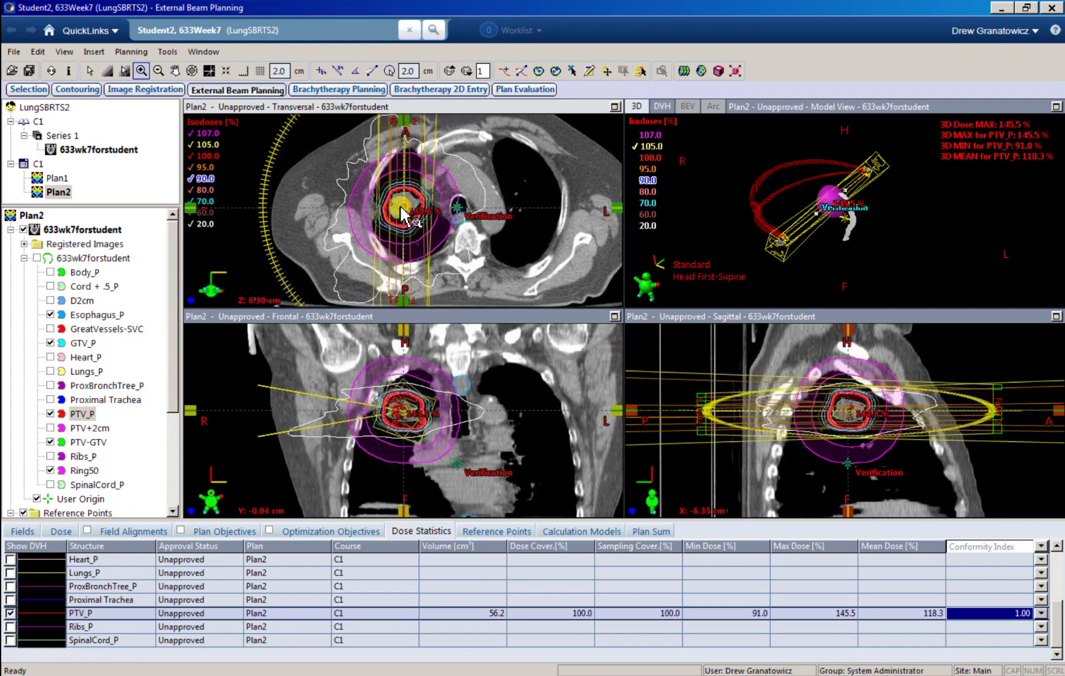